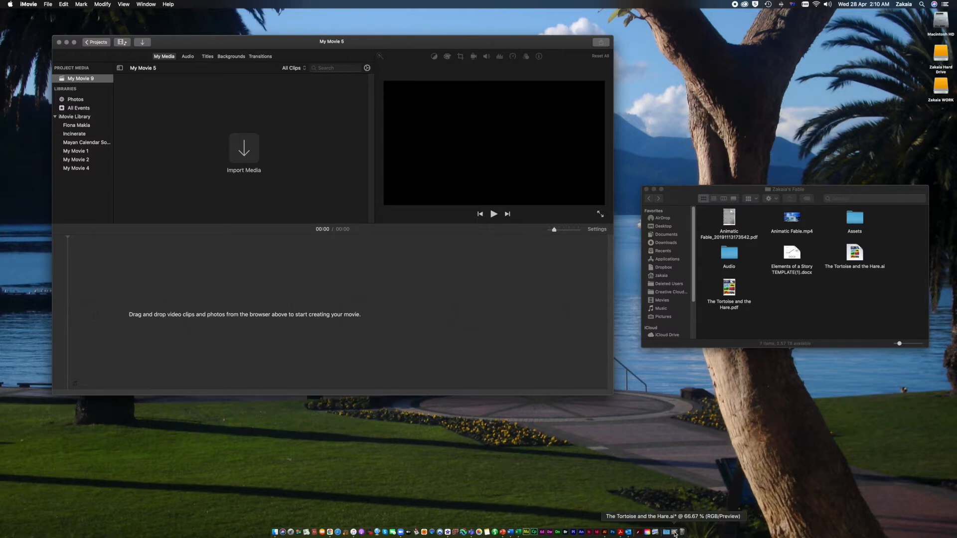
- Restore the minimized Tortoise and the Hare storyboard from the Dock in front of iMovie
left_click(674, 533)
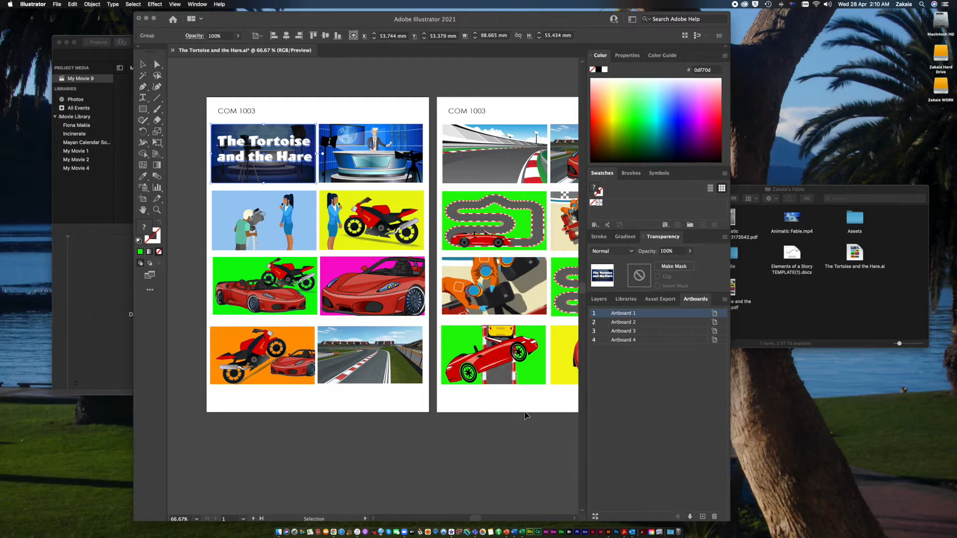
- Export the title panel as a 2x PNG and check it in the 2x folder
left_click(272, 107)
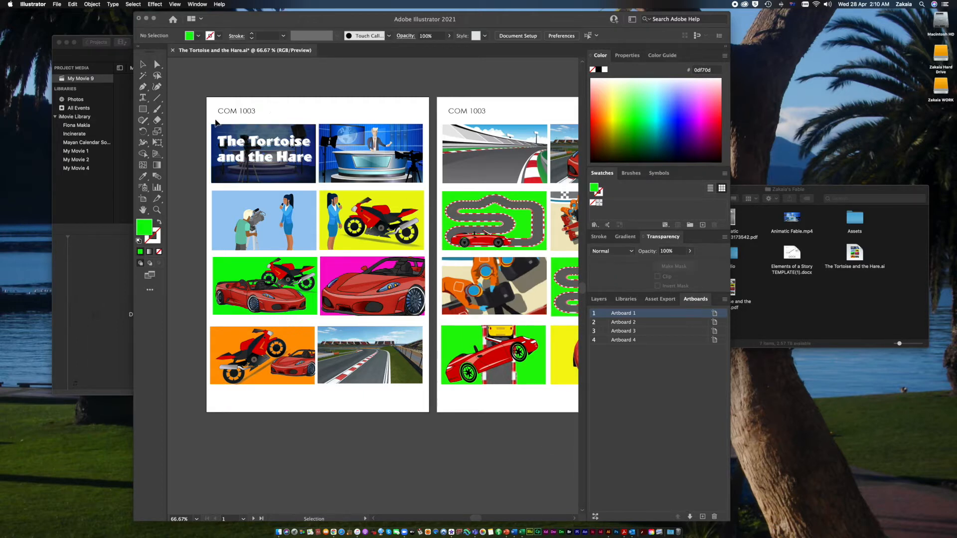
left_click(305, 185)
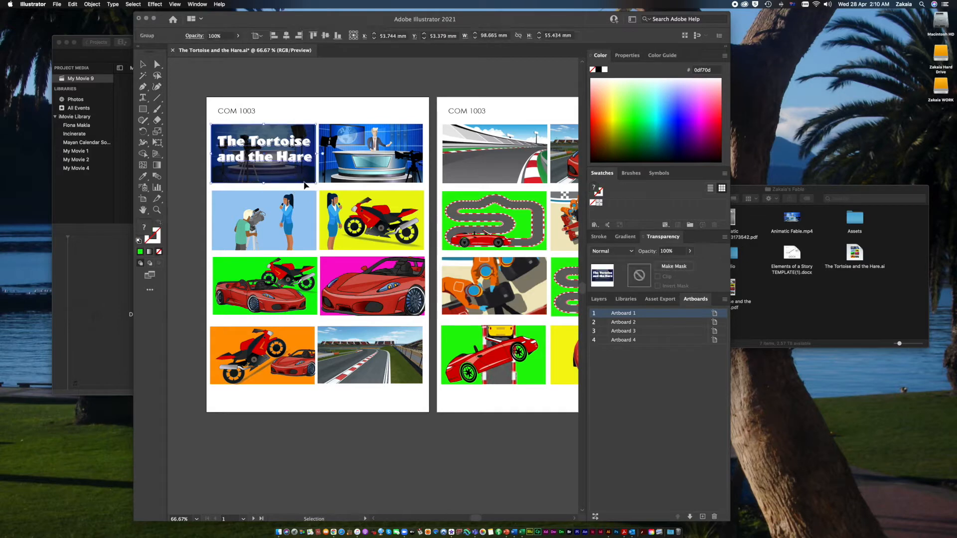
left_click(57, 4)
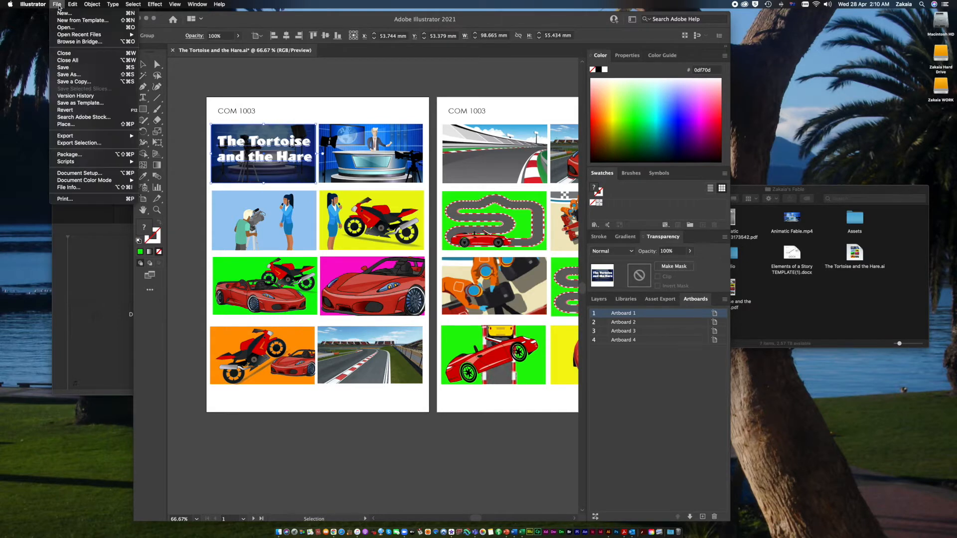
left_click(88, 143)
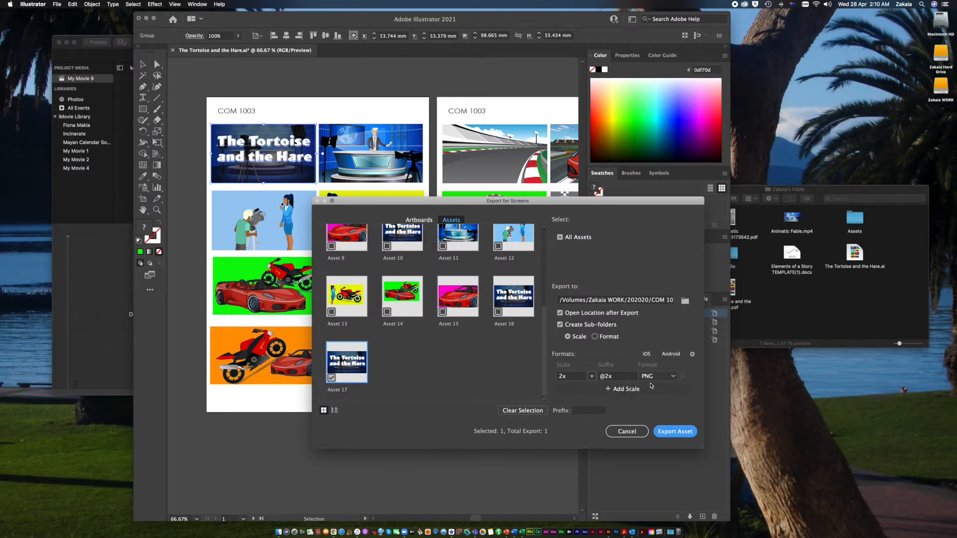
left_click(675, 432)
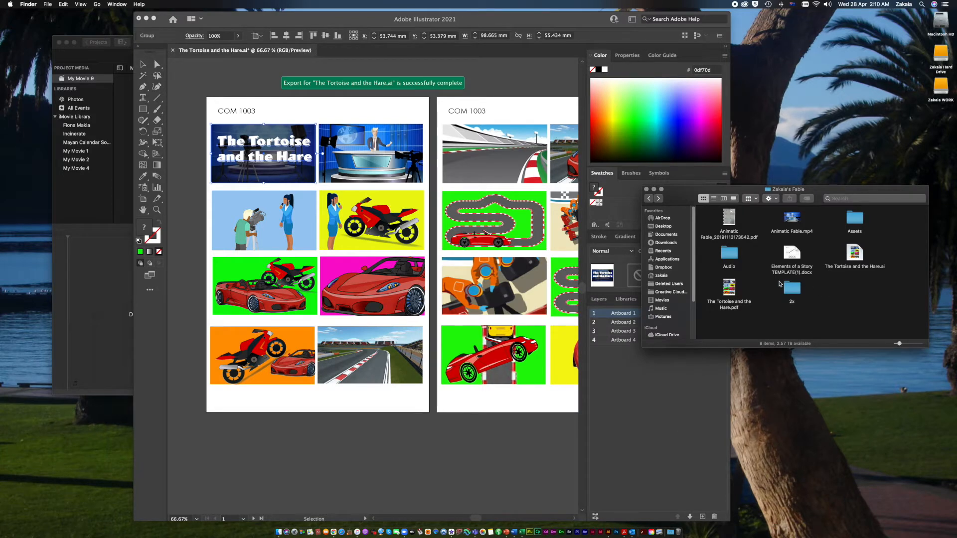
double_click(790, 288)
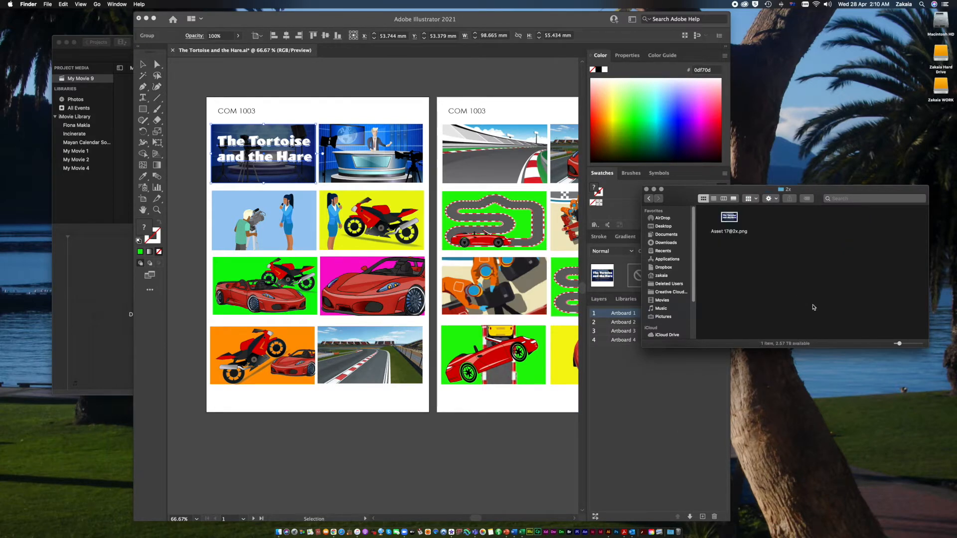
left_click(648, 199)
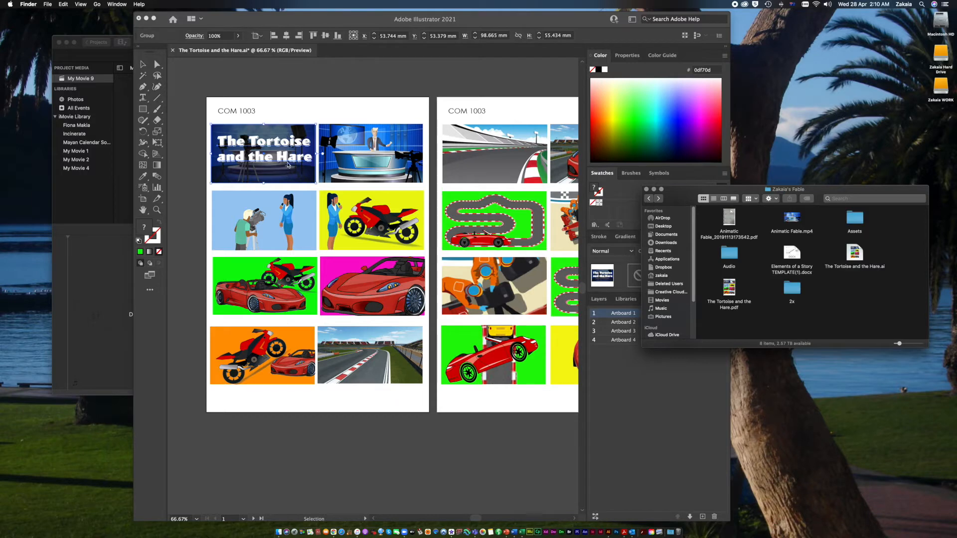
- Export the news-desk panel as a 2x PNG via Export Selection
left_click(344, 100)
left_click(323, 119)
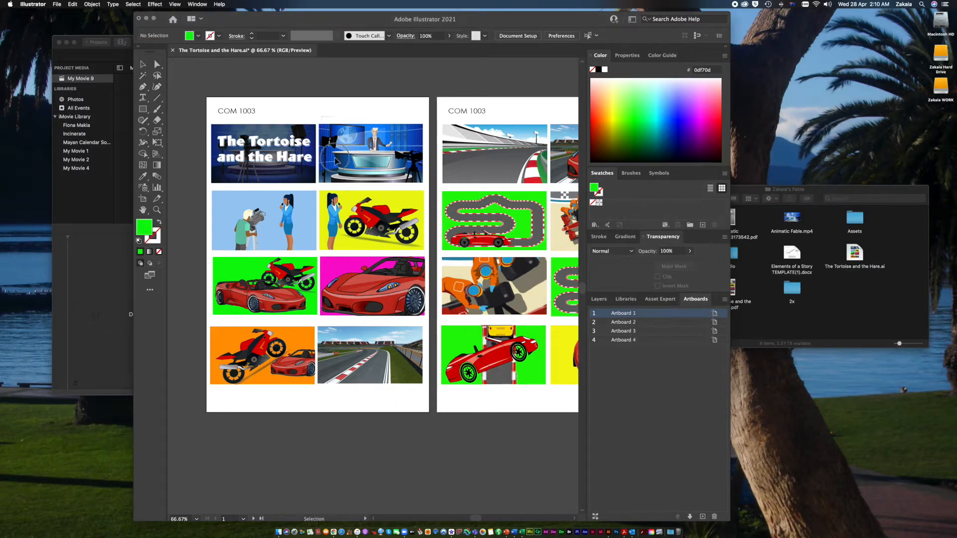
left_click(412, 180)
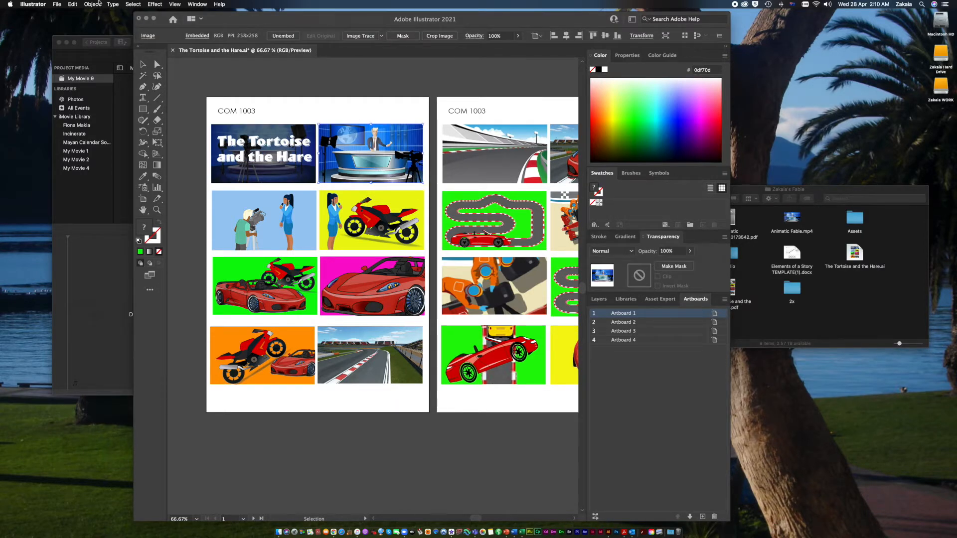
left_click(61, 6)
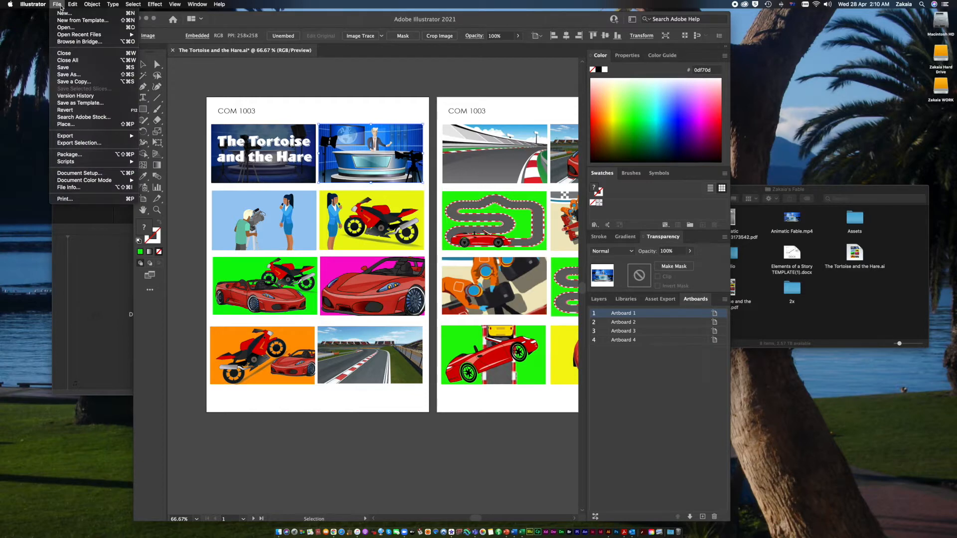
left_click(73, 143)
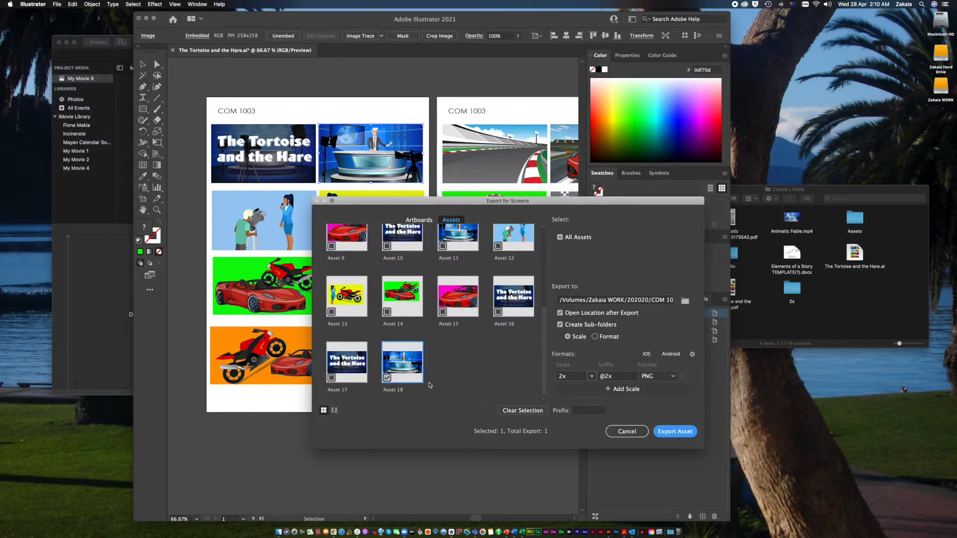
left_click(674, 432)
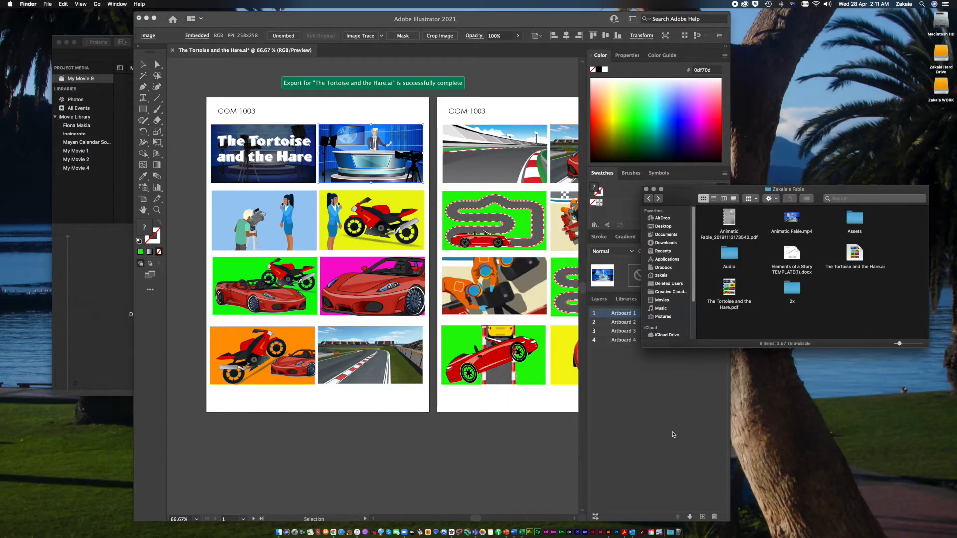
left_click(203, 198)
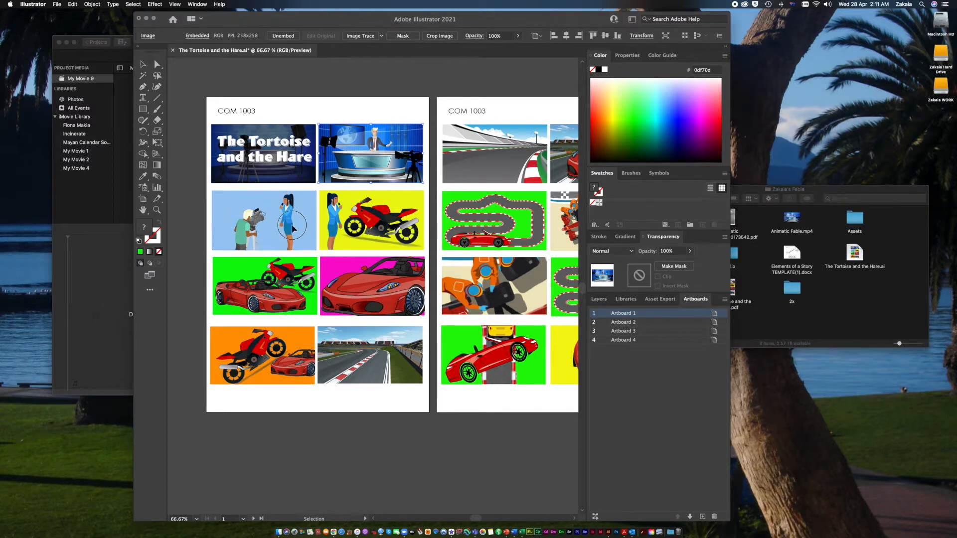
- Export the camera-operator panel as a 2x PNG
left_click(303, 247)
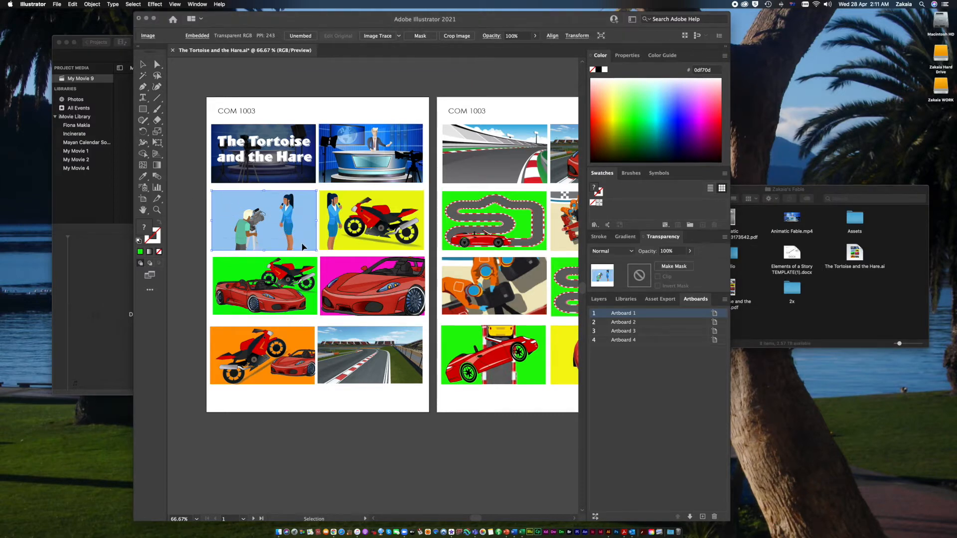
left_click(57, 6)
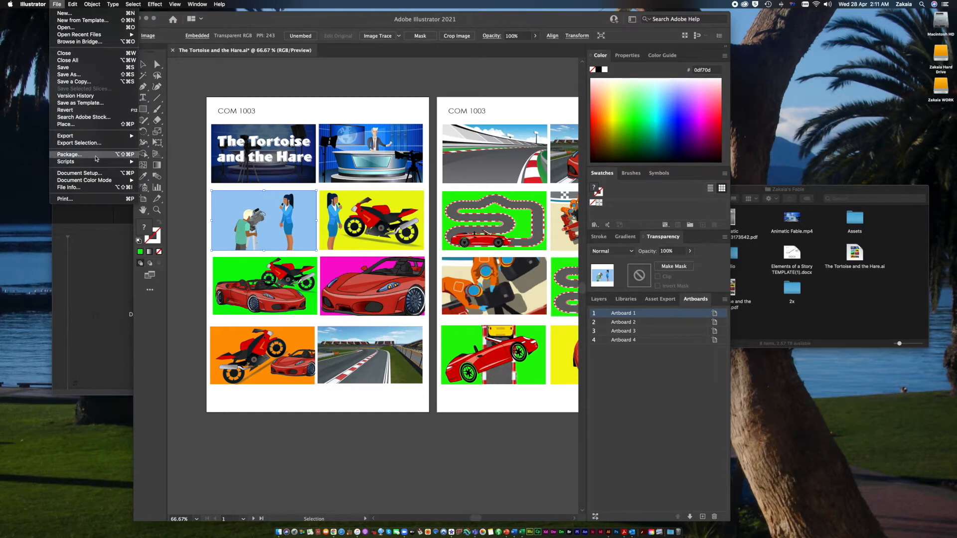
left_click(78, 143)
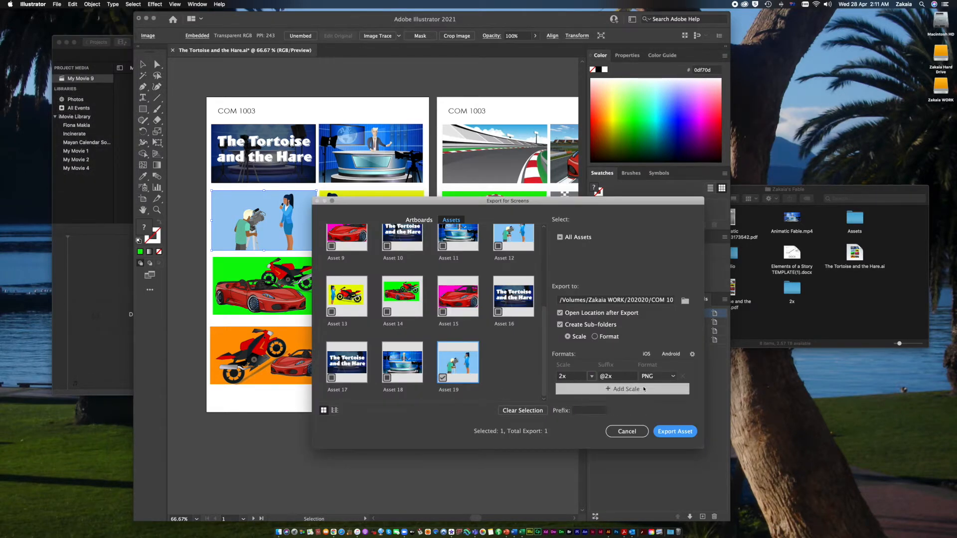
left_click(674, 432)
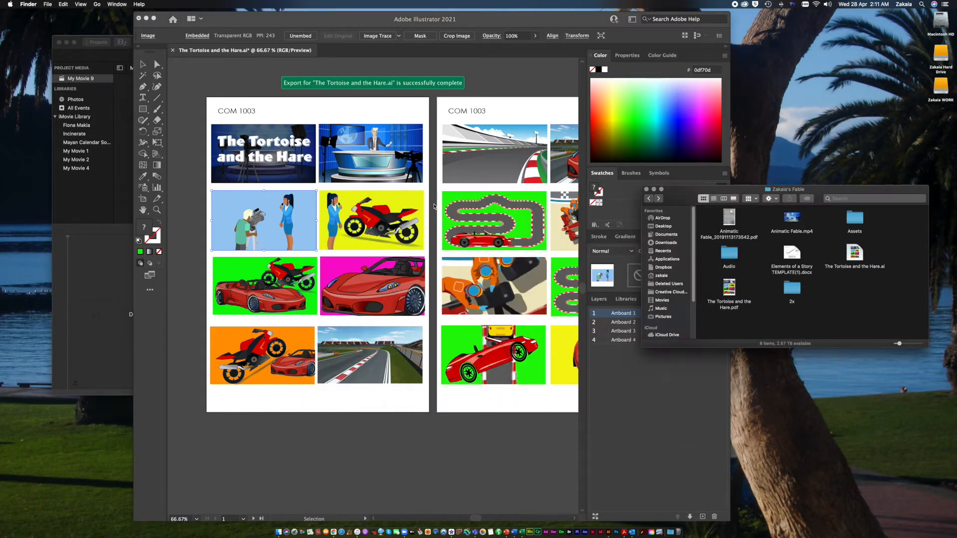
left_click(434, 205)
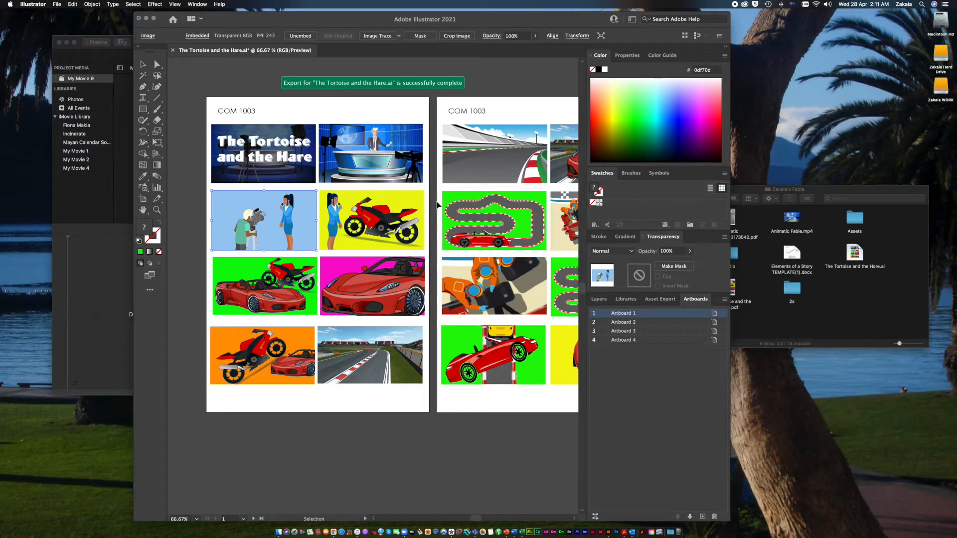
- Export the yellow motorbike panel as a 2x PNG
left_click(421, 250)
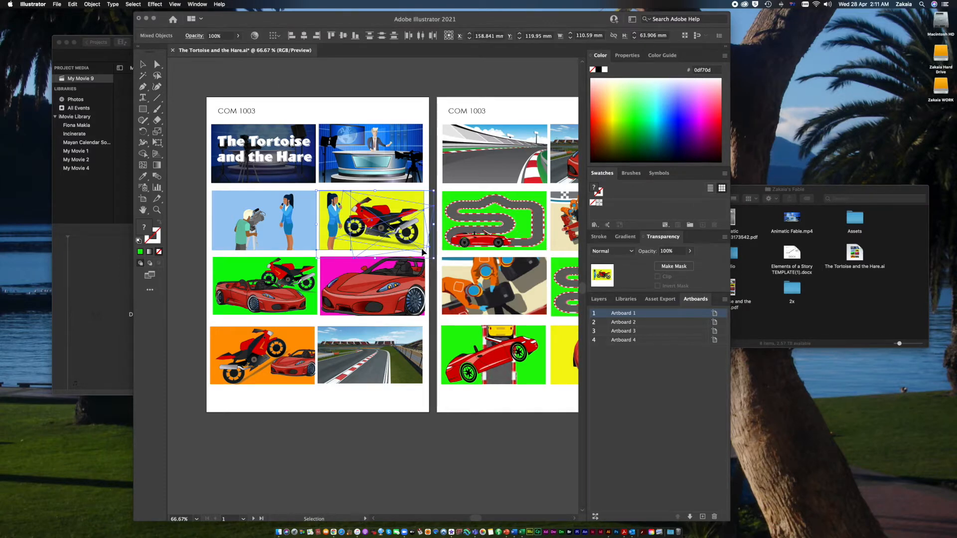
left_click(433, 180)
left_click(326, 200)
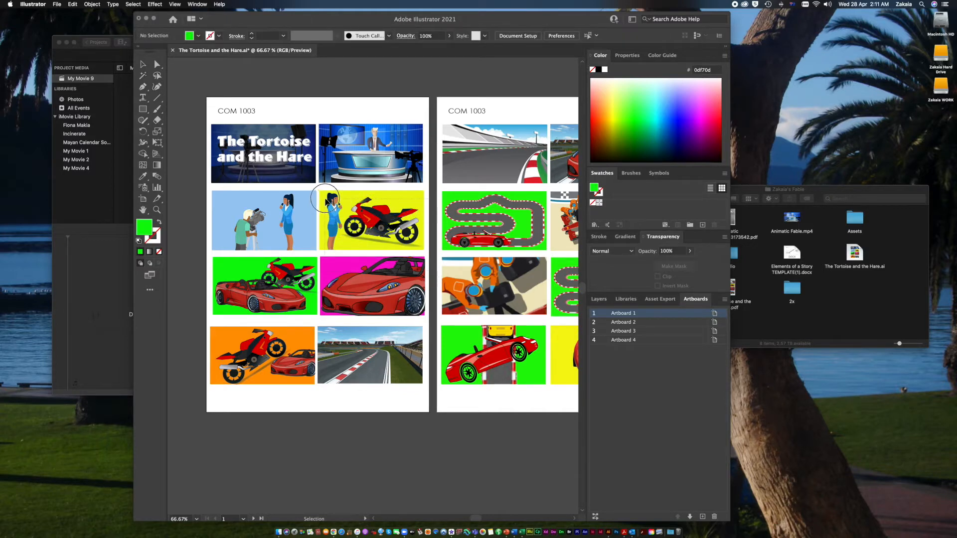
left_click(428, 179)
left_click(352, 212)
left_click(56, 5)
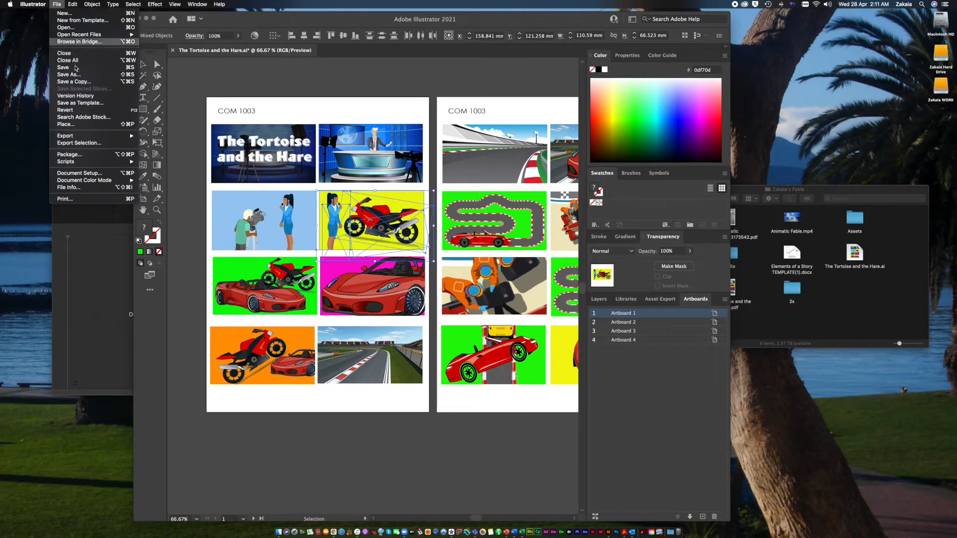
left_click(85, 144)
left_click(675, 432)
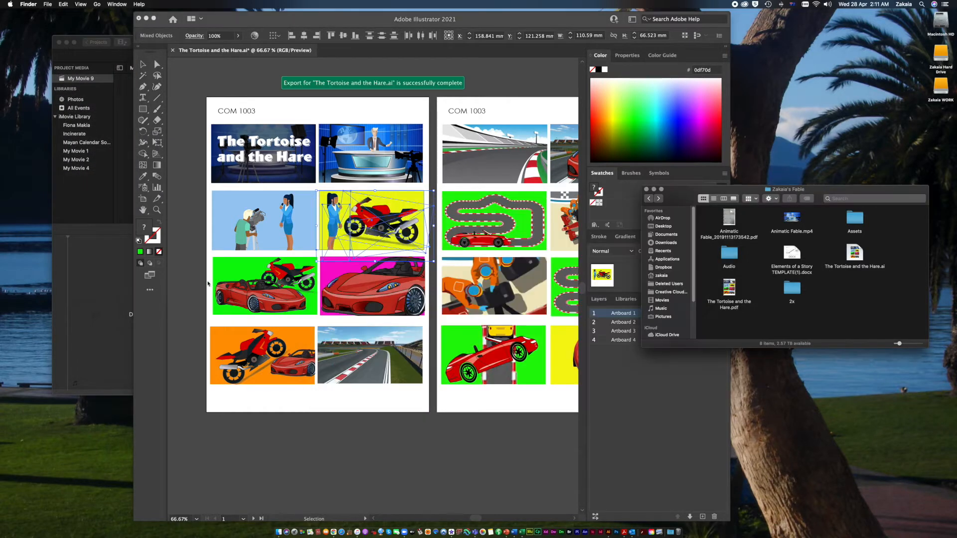
left_click(209, 285)
- Export the green car-and-motorbike panel as a 2x PNG (Asset 21)
left_click(303, 307)
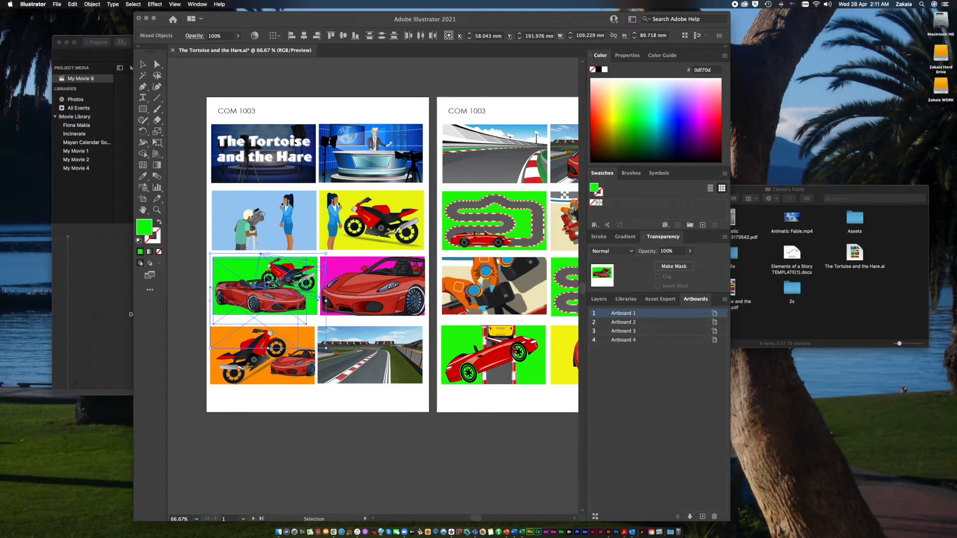
left_click(57, 4)
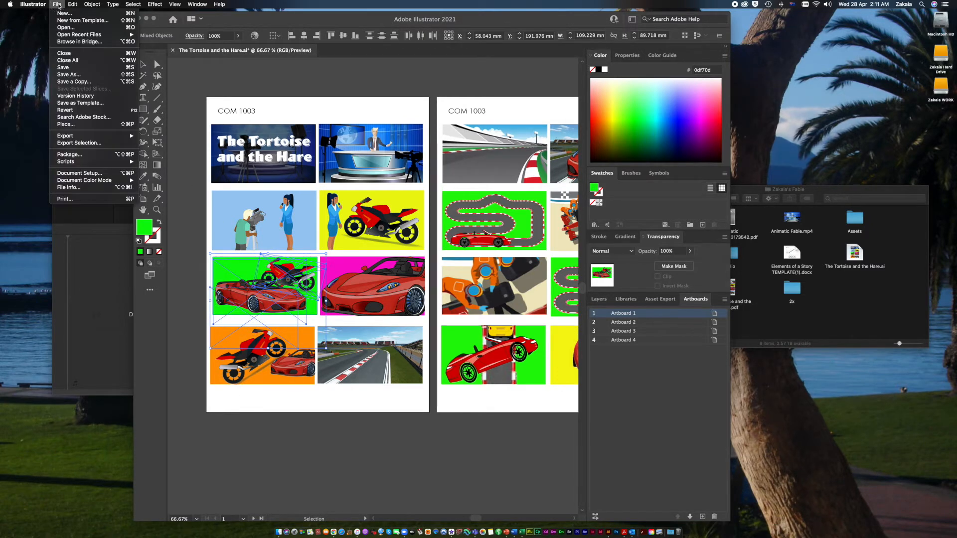
left_click(77, 143)
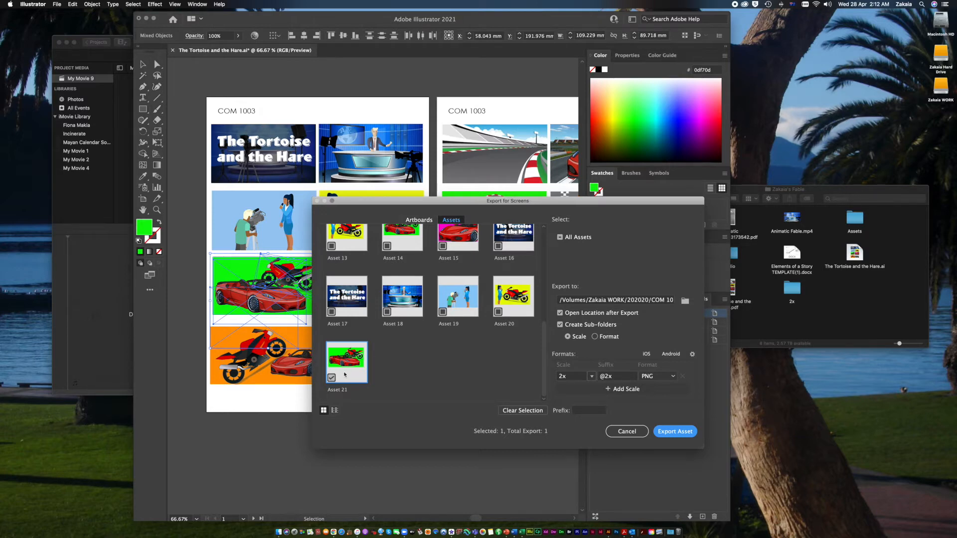
left_click(681, 437)
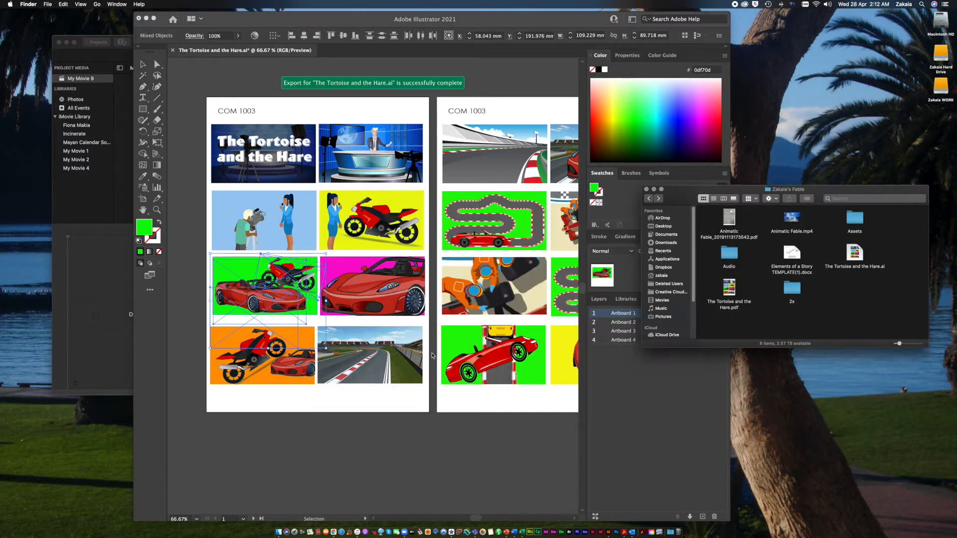
left_click(432, 318)
- Export the magenta red-car panel as a 2x PNG asset (Asset 22)
left_click(367, 288)
left_click(427, 452)
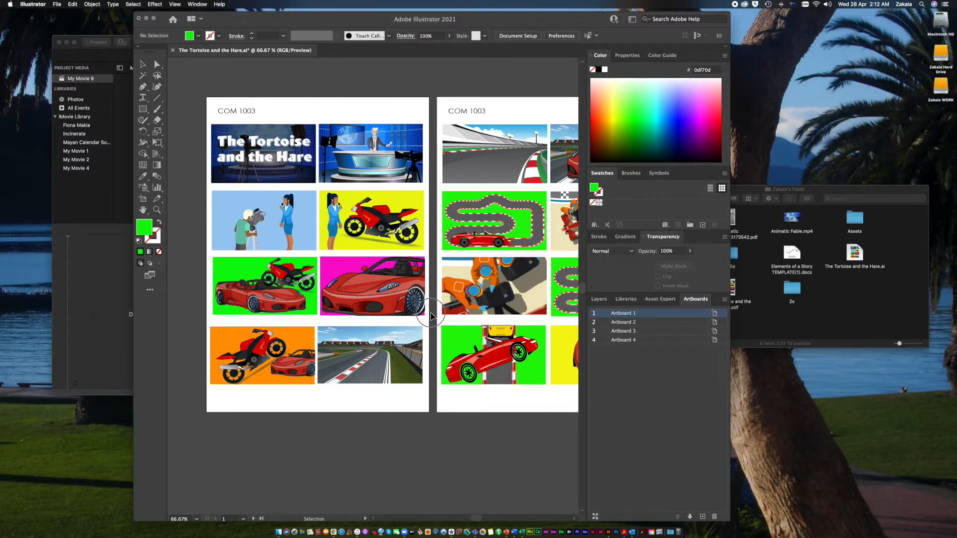
left_click(334, 270)
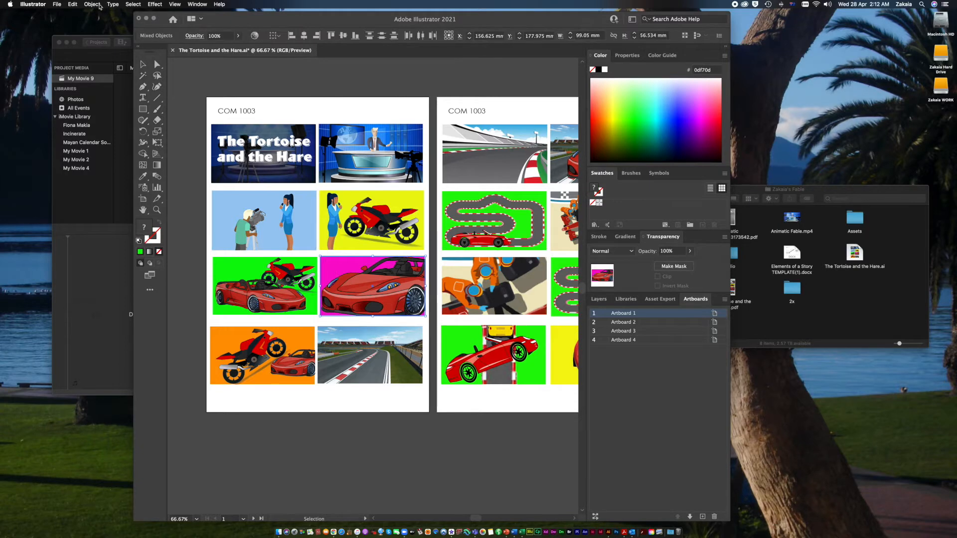
left_click(57, 5)
left_click(75, 145)
left_click(677, 431)
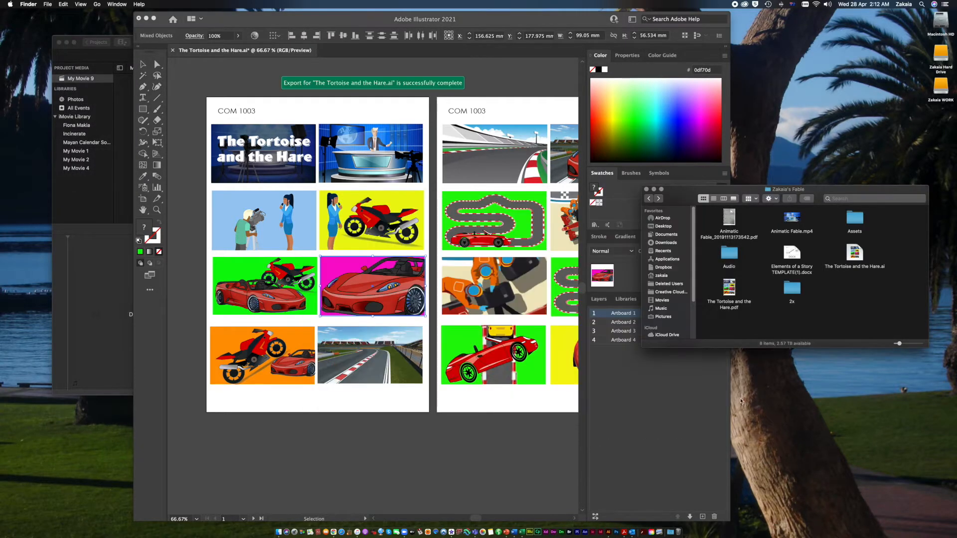
double_click(792, 289)
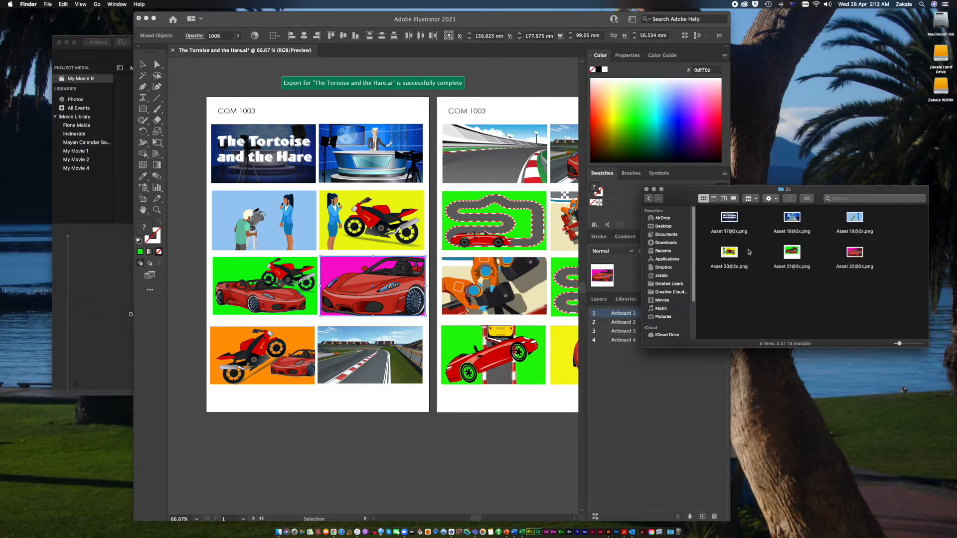
left_click(793, 253)
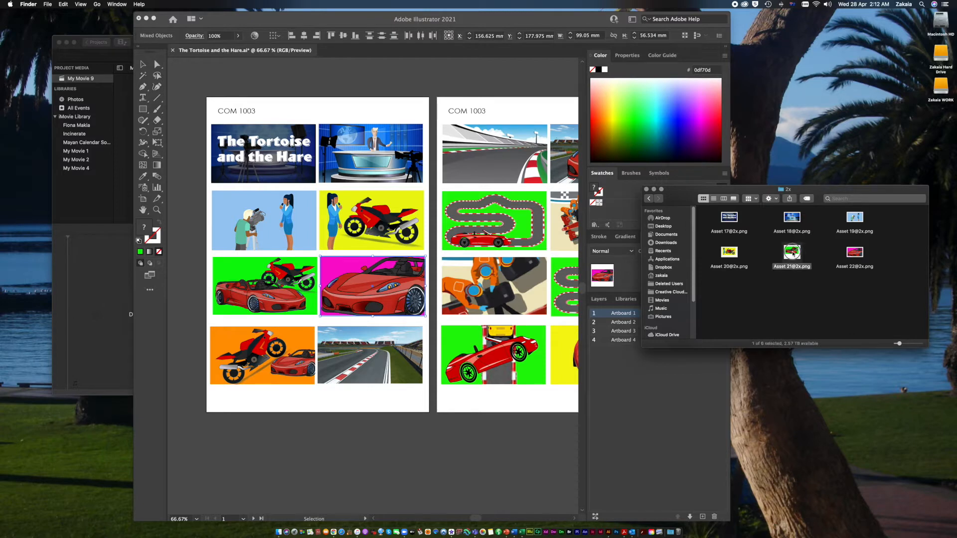
double_click(793, 253)
left_click_drag(139, 14, 600, 176)
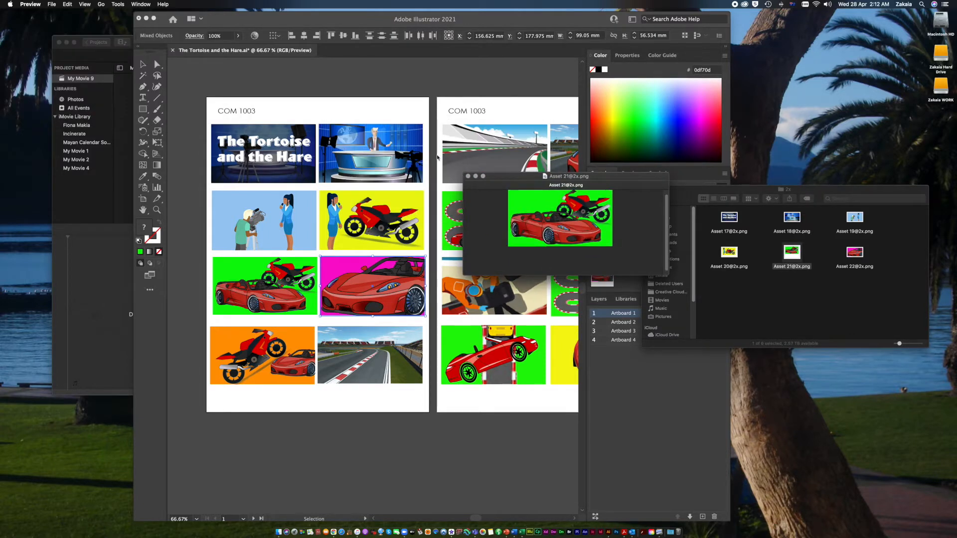
left_click(468, 176)
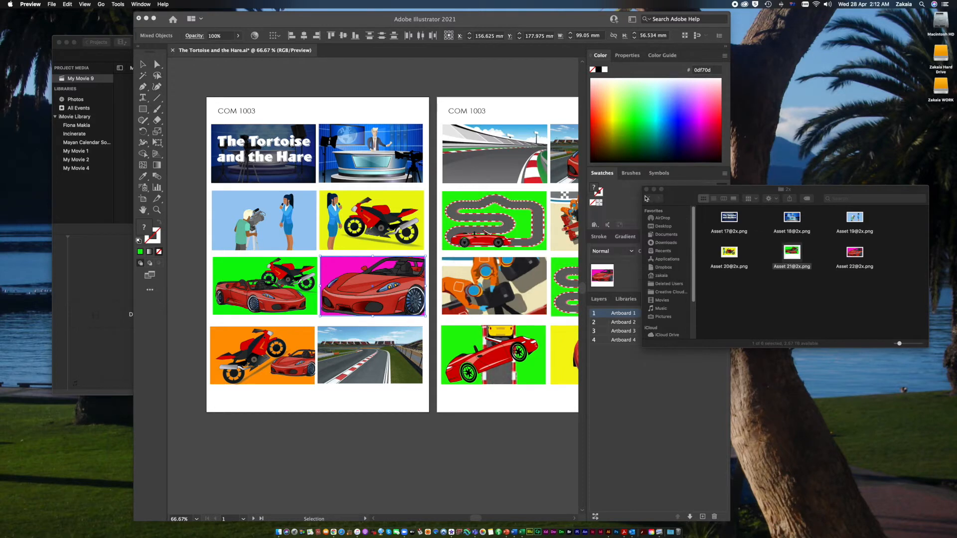
left_click(646, 199)
left_click(191, 86)
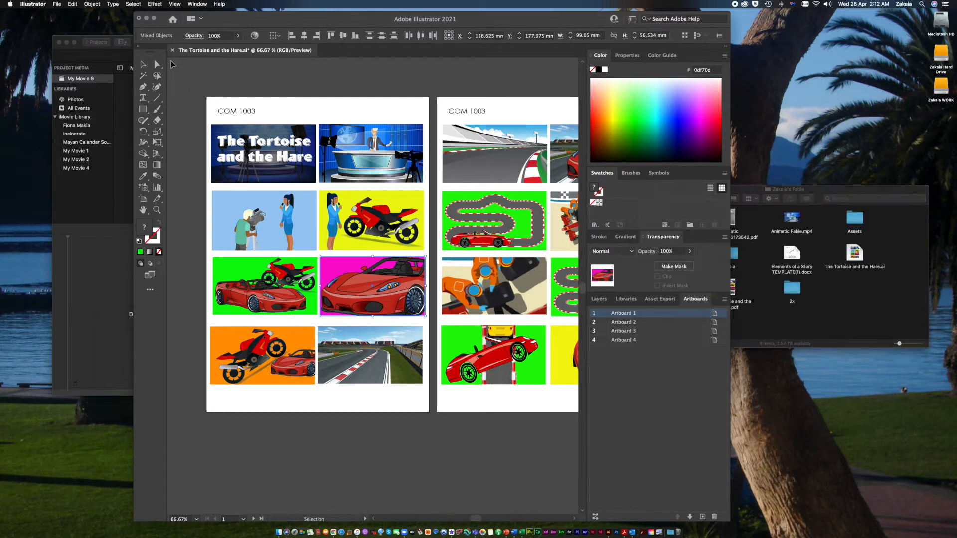
- Export all four artboards as 2x PNGs via Export for Screens and check the 2x folder
left_click(58, 4)
mouse_move(78, 136)
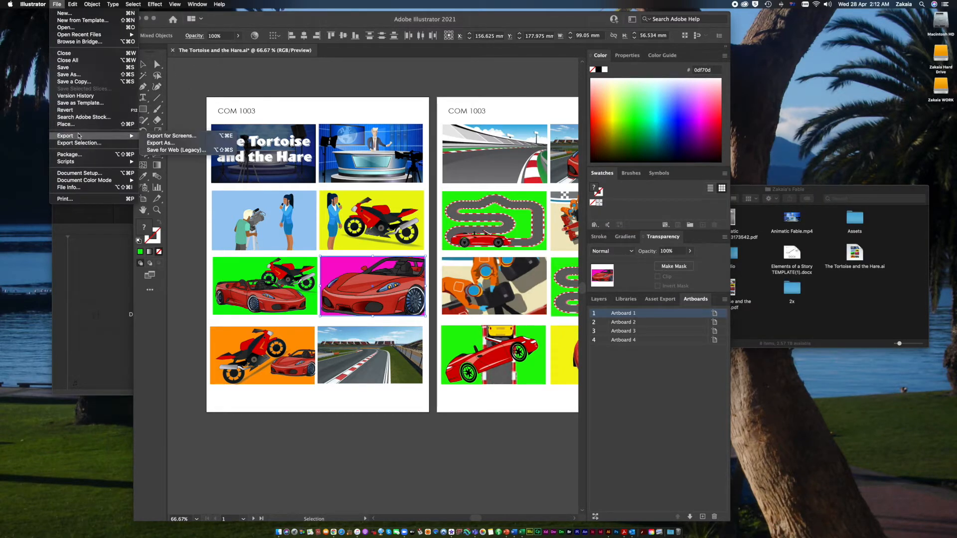
left_click(184, 139)
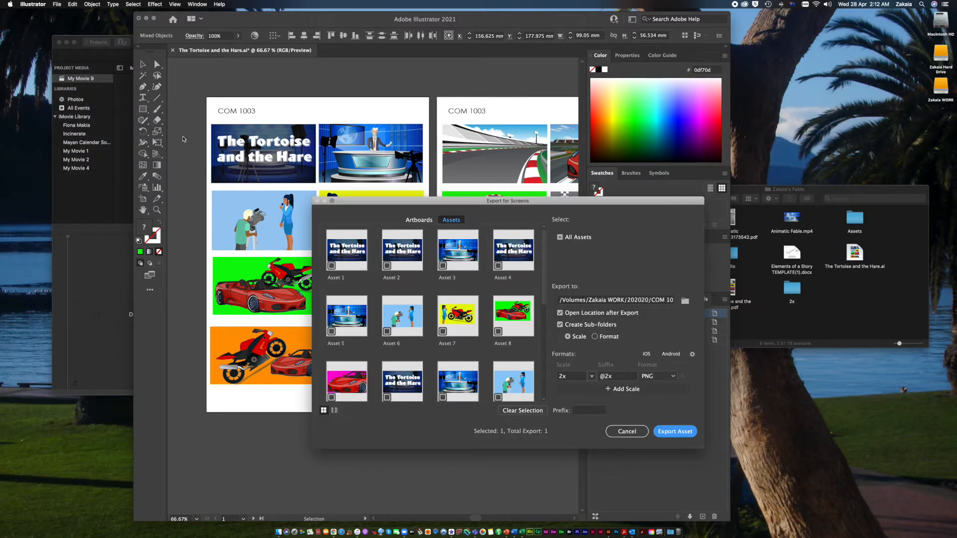
left_click(414, 220)
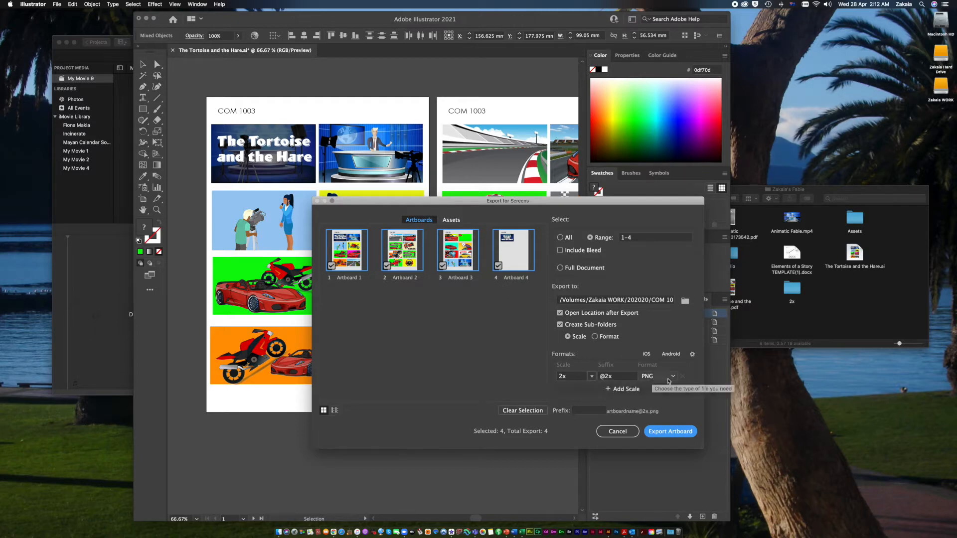
left_click(673, 377)
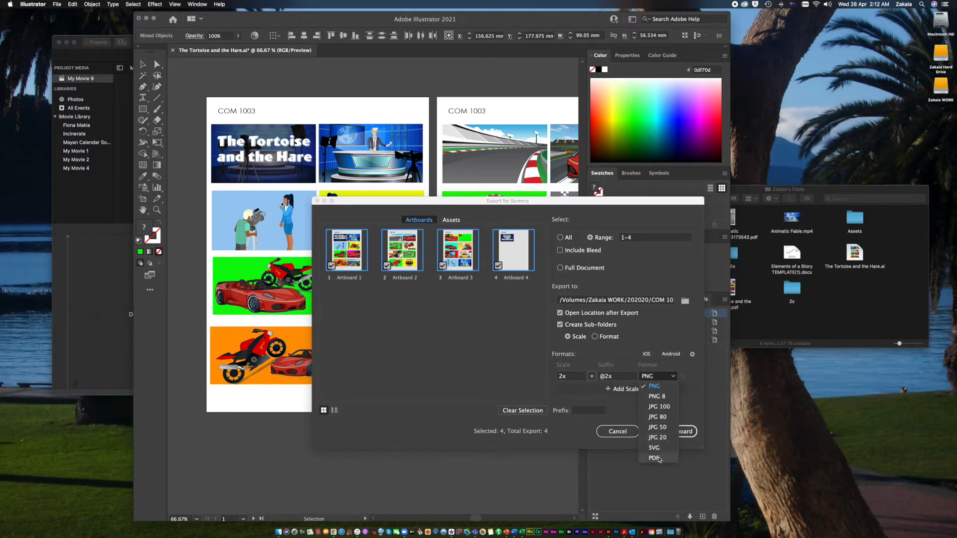
left_click(689, 419)
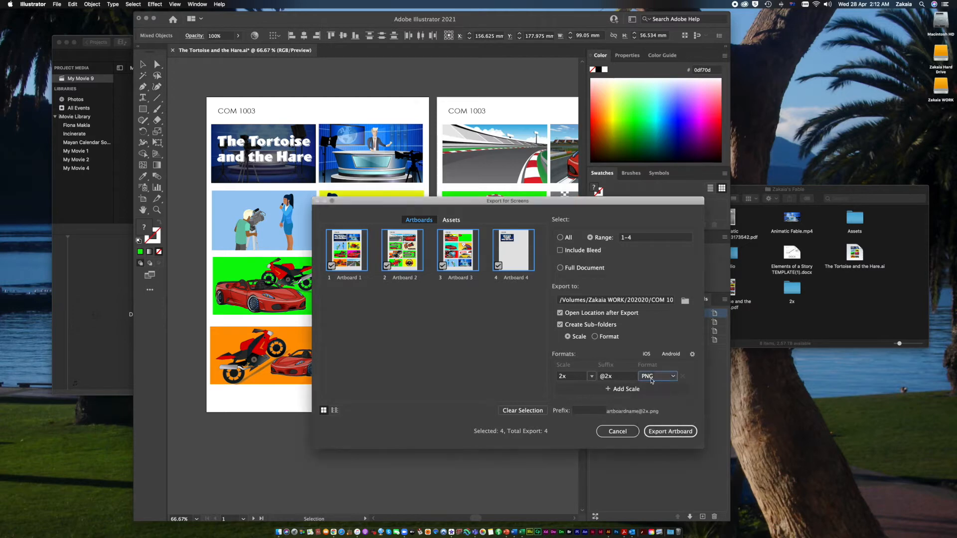
left_click(670, 432)
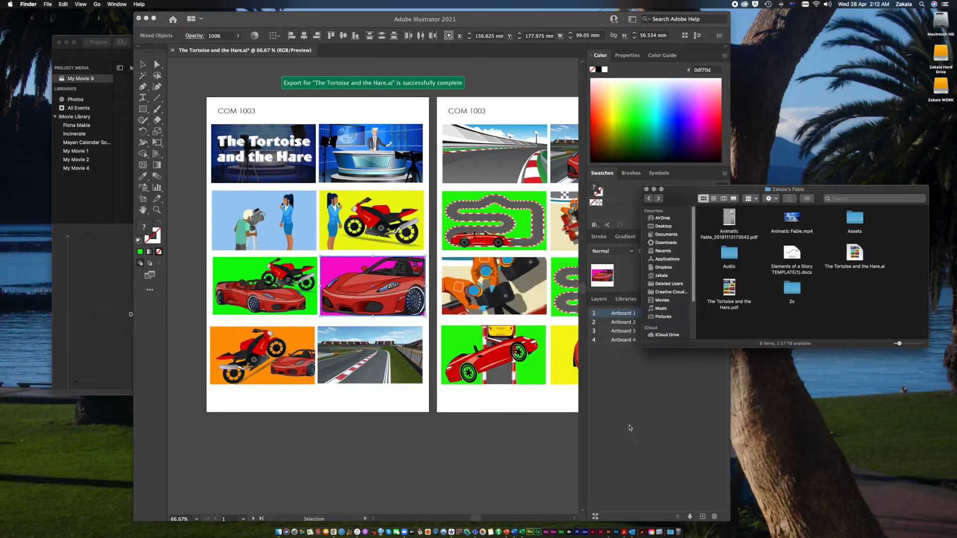
double_click(790, 290)
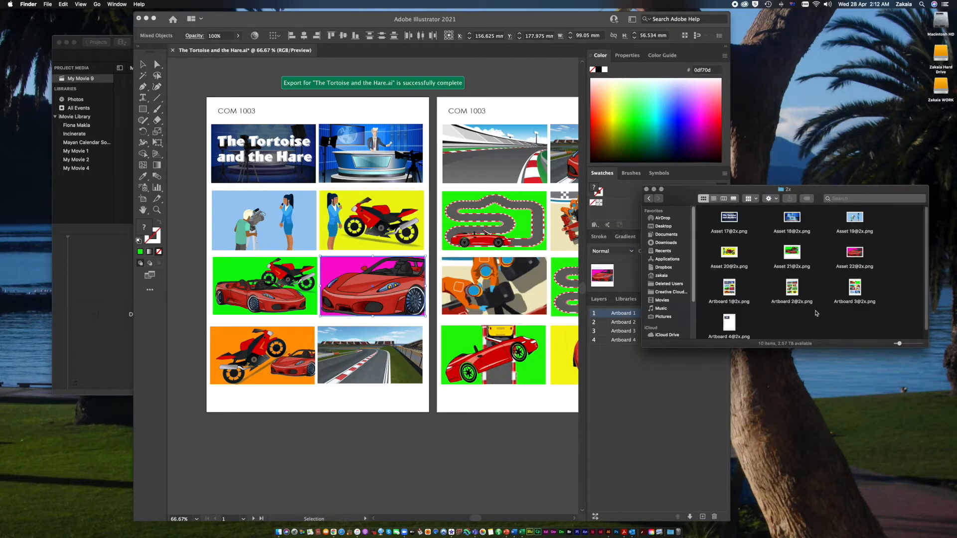
scroll(796, 323, "down", 2)
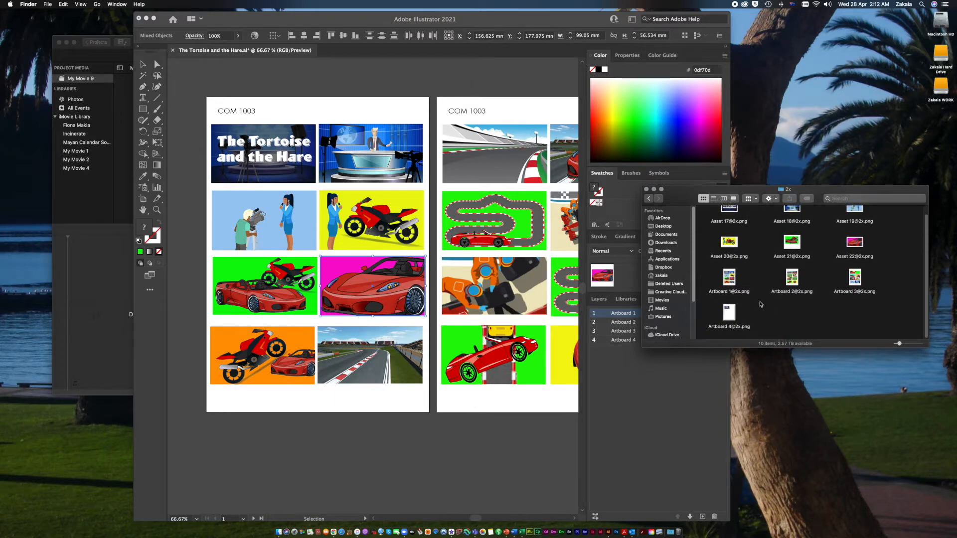
scroll(761, 303, "up", 2)
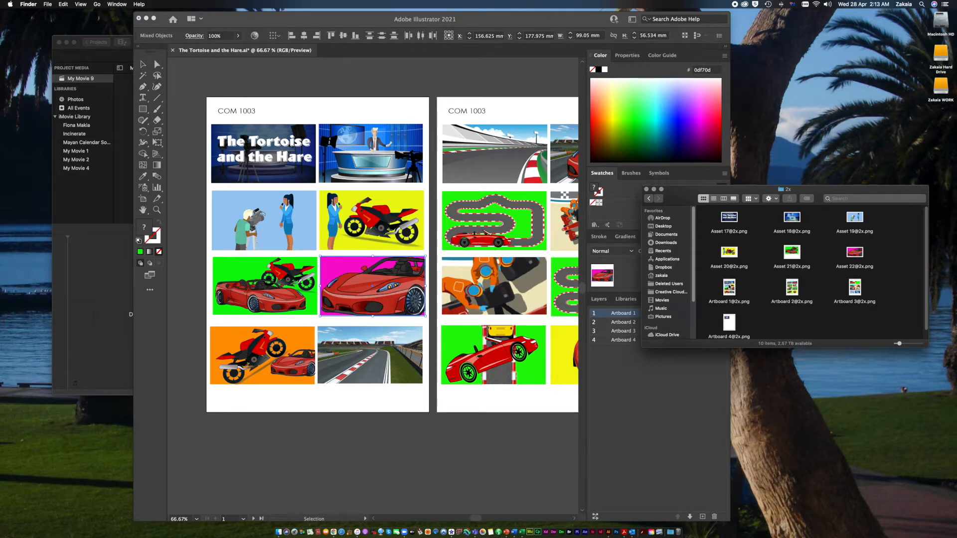
double_click(729, 288)
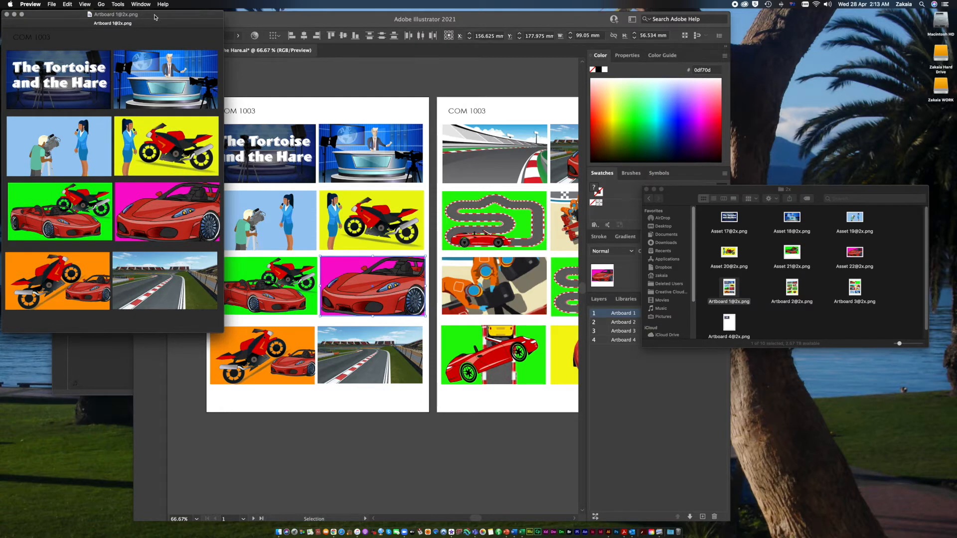
left_click_drag(155, 17, 423, 78)
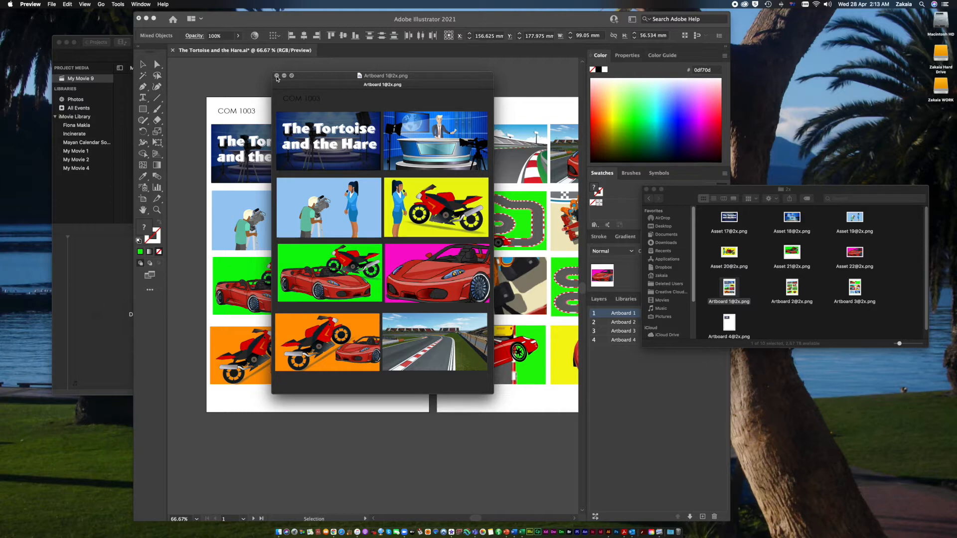
key("super+shift+4")
left_click_drag(276, 112, 380, 170)
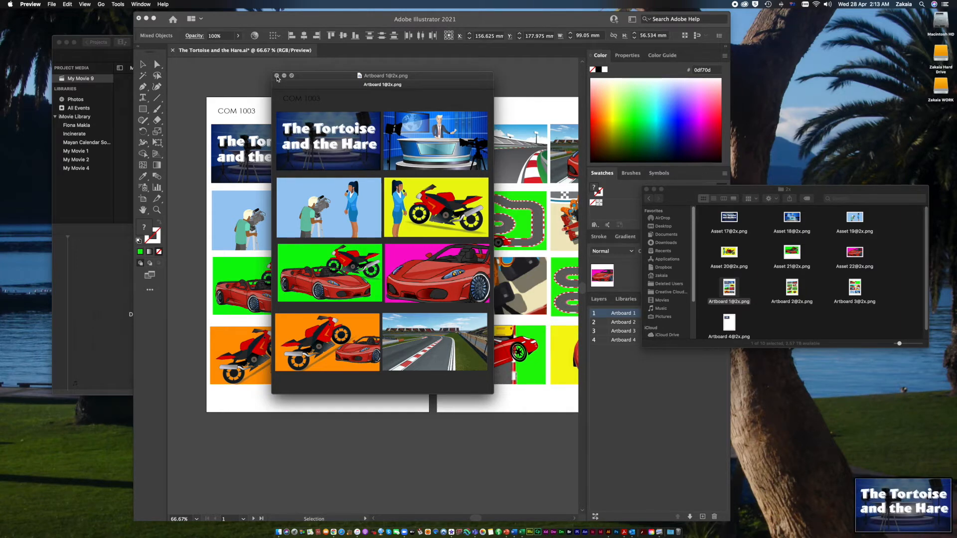
left_click(277, 76)
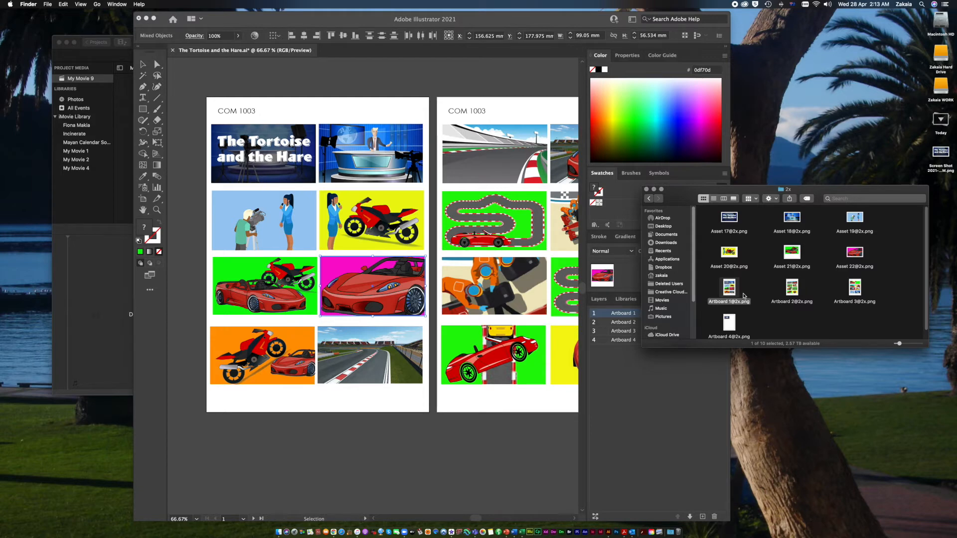
key("super+d")
key("super+d")
key("super+d")
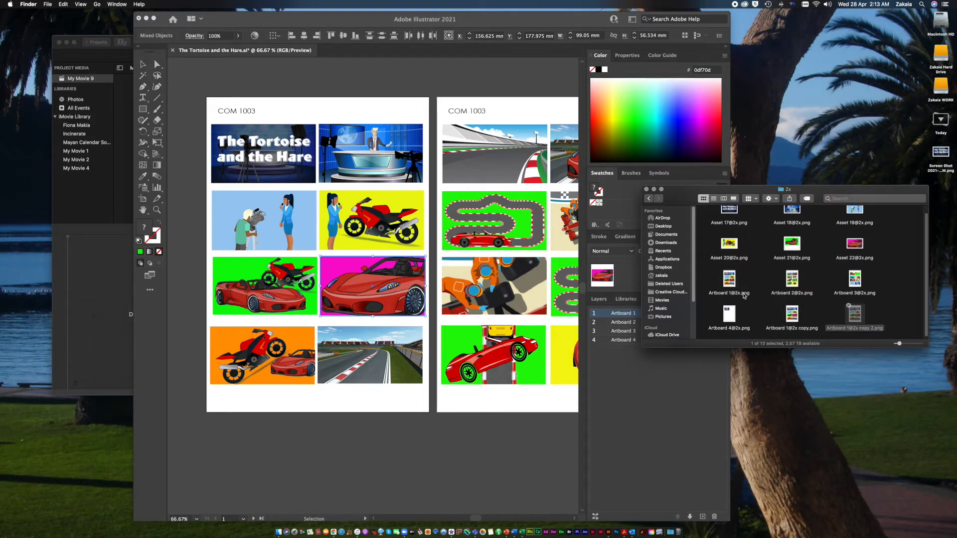
key("super+d")
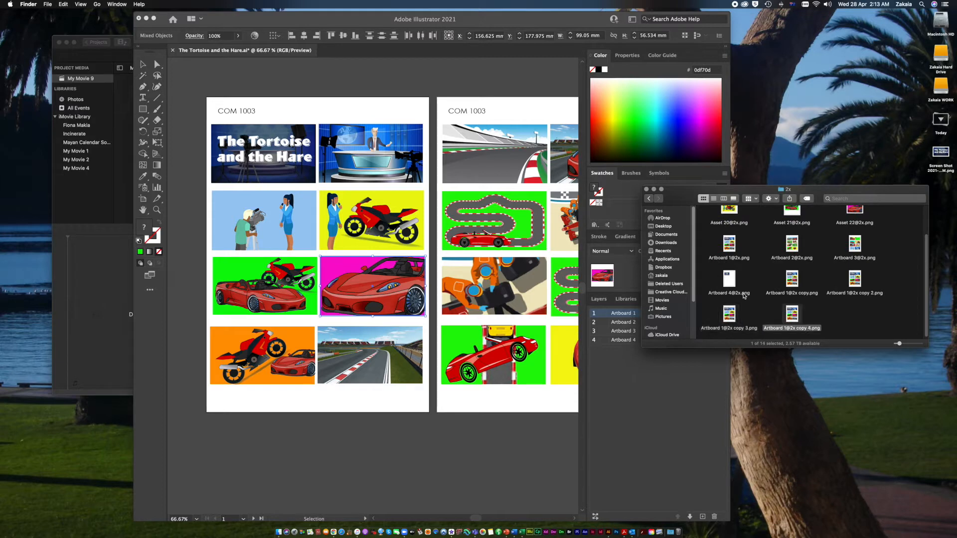
key("super+d")
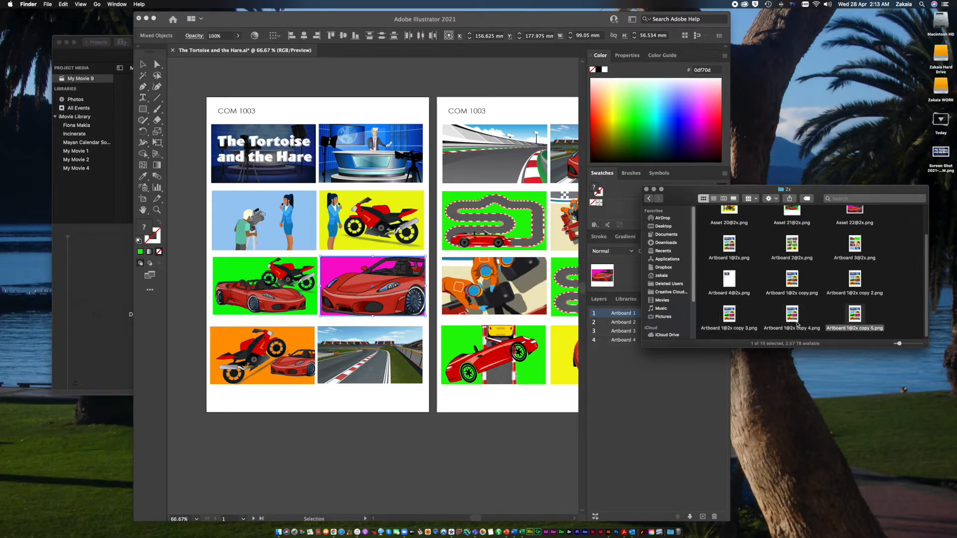
double_click(731, 245)
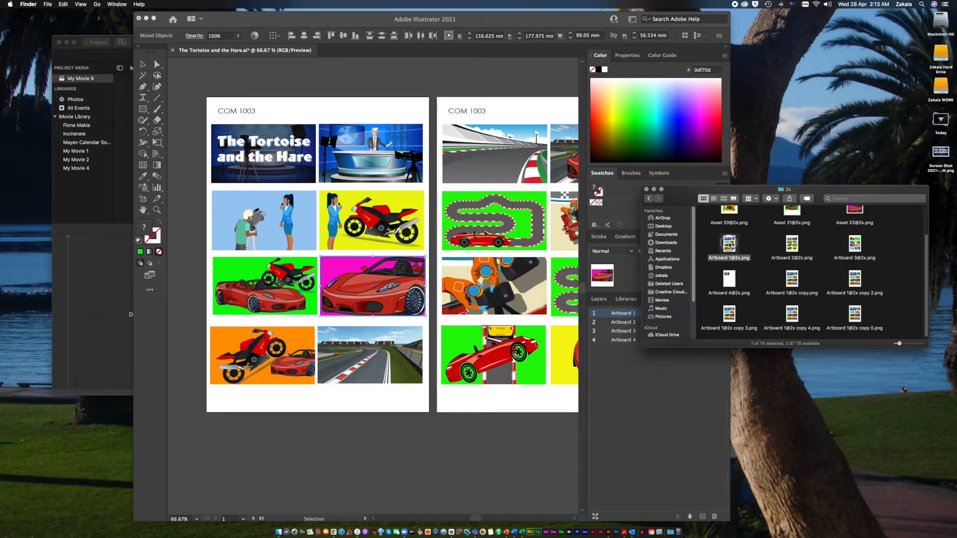
left_click_drag(192, 16, 600, 116)
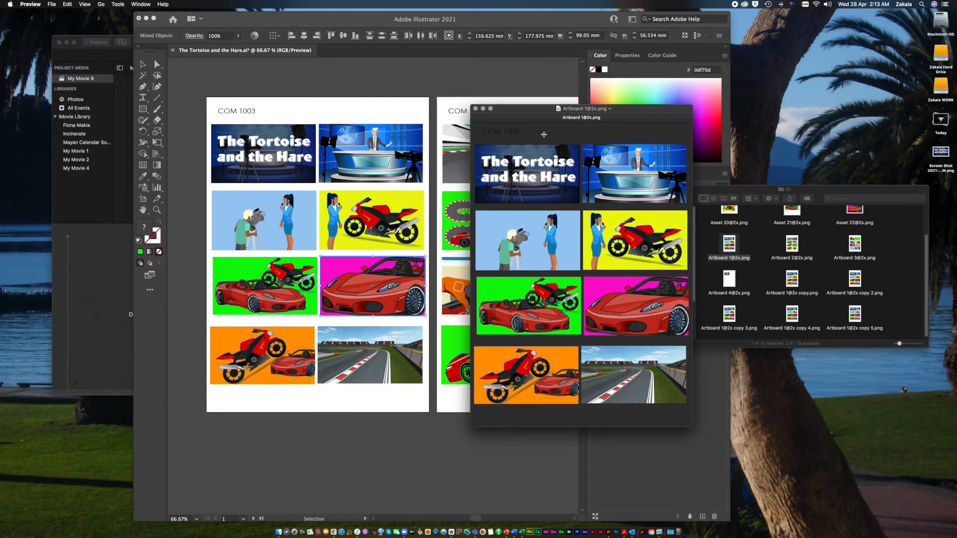
left_click_drag(475, 145, 579, 202)
key("super+k")
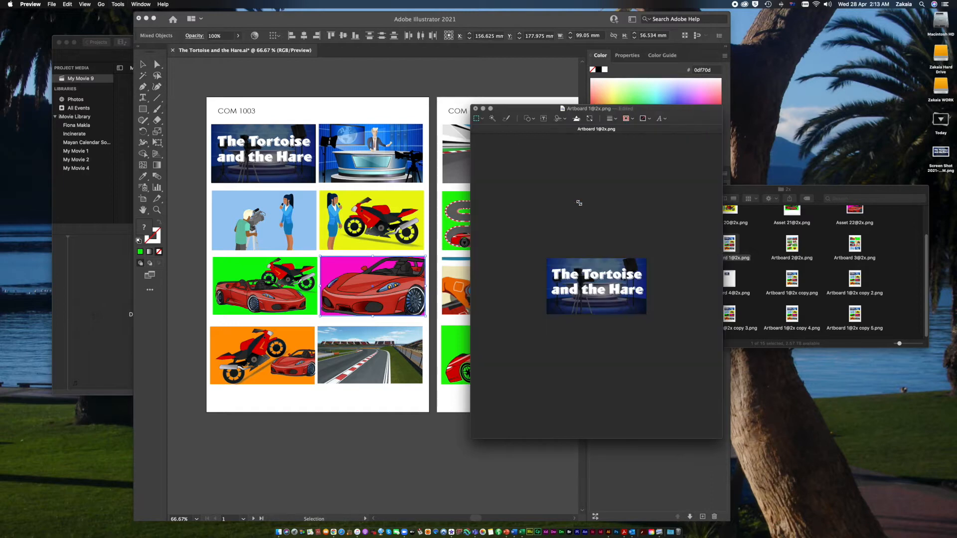
left_click(476, 111)
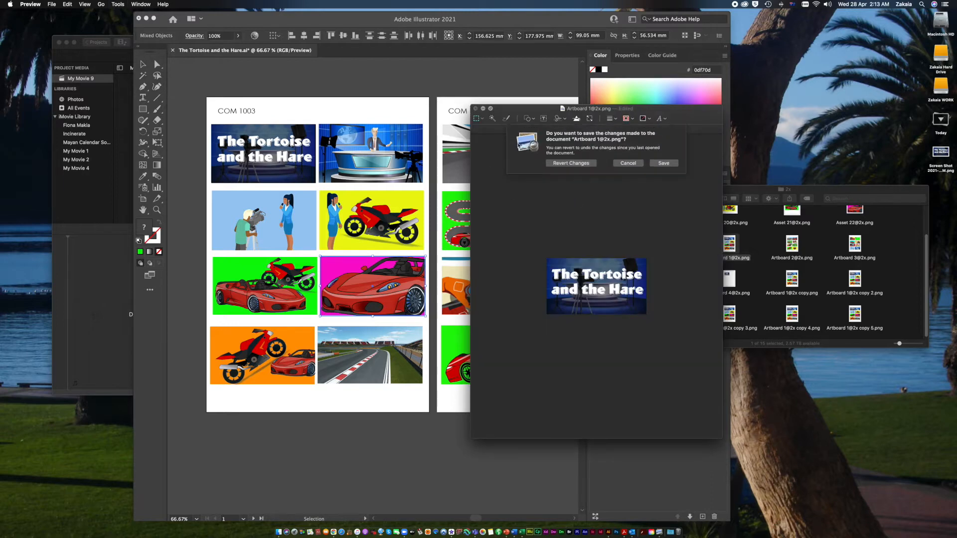
left_click(664, 163)
- Crop Artboard 1@2x copy.png to the news-desk tile and save it
double_click(803, 294)
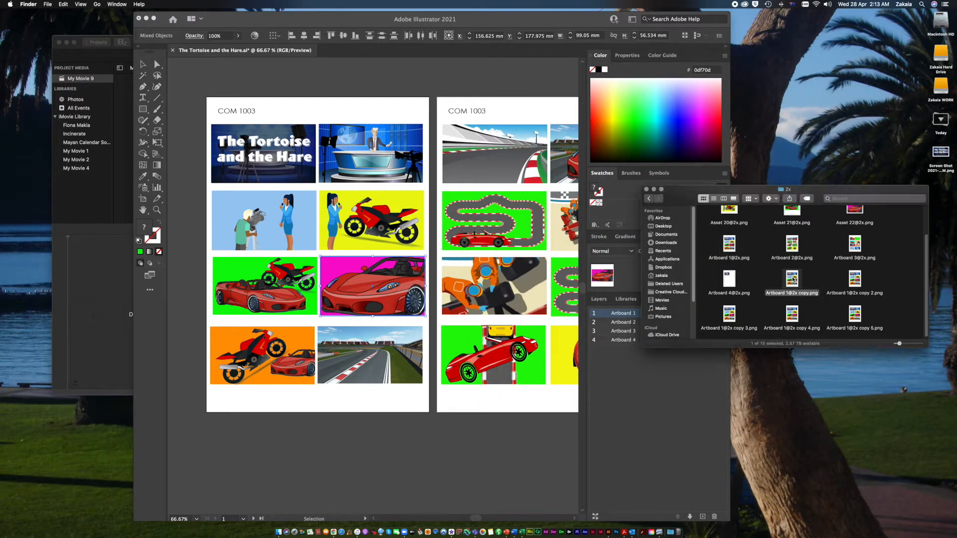
left_click_drag(189, 14, 648, 140)
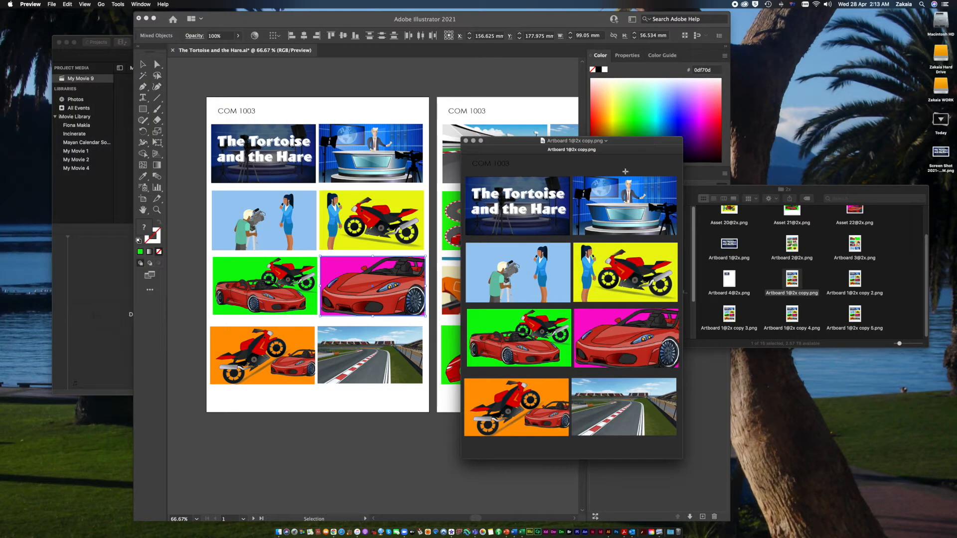
left_click_drag(574, 177, 675, 236)
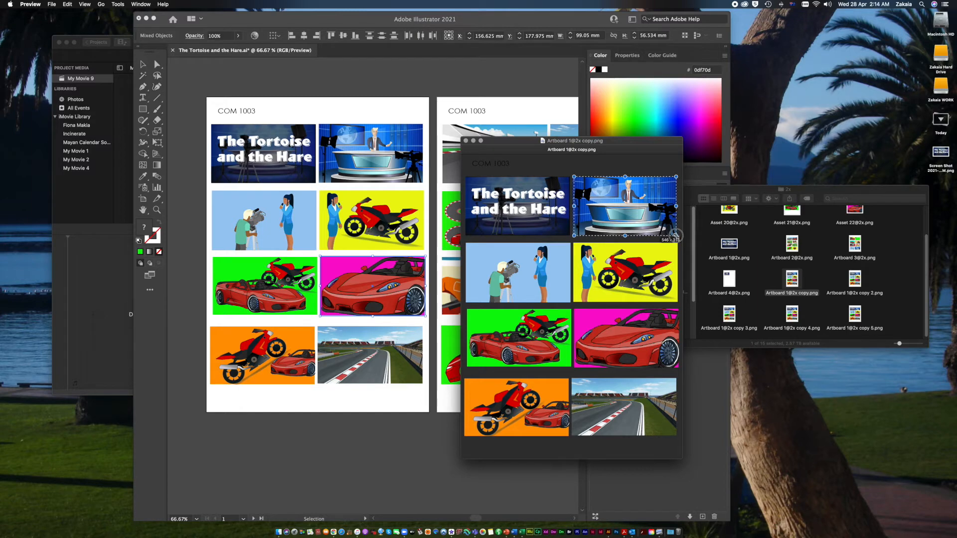
left_click_drag(574, 206, 574, 206)
key("super+k")
left_click(466, 141)
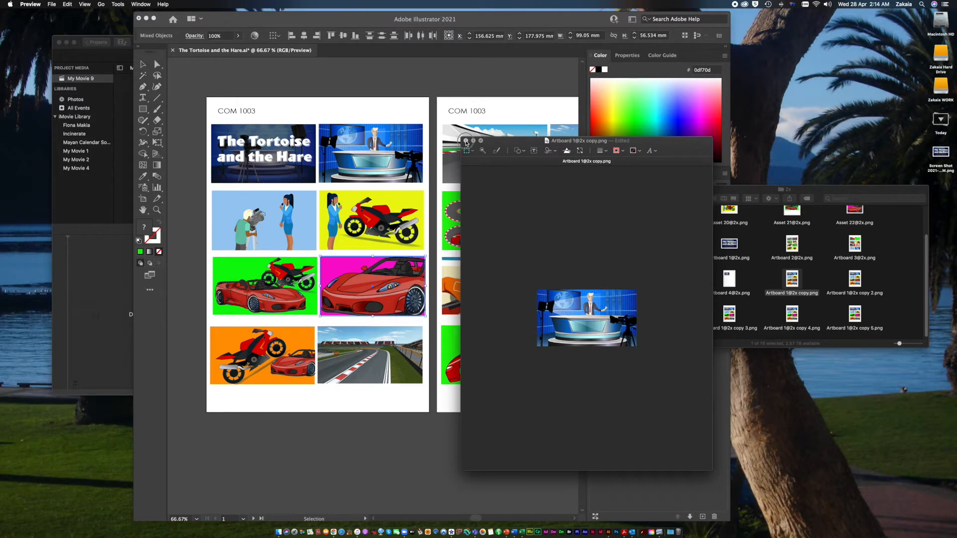
left_click(652, 196)
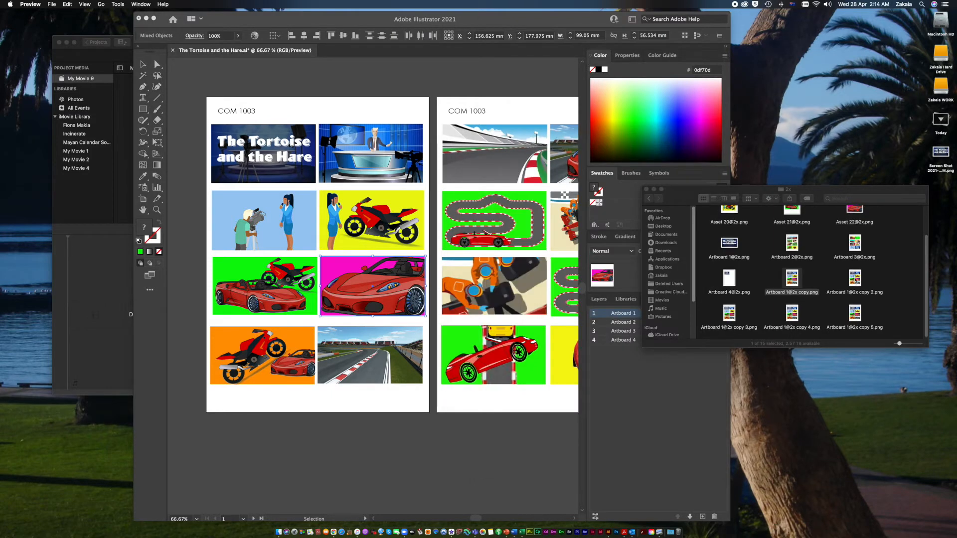
- Crop Artboard 1@2x copy 2.png to the cameraman panel and save it
left_click(857, 278)
double_click(857, 275)
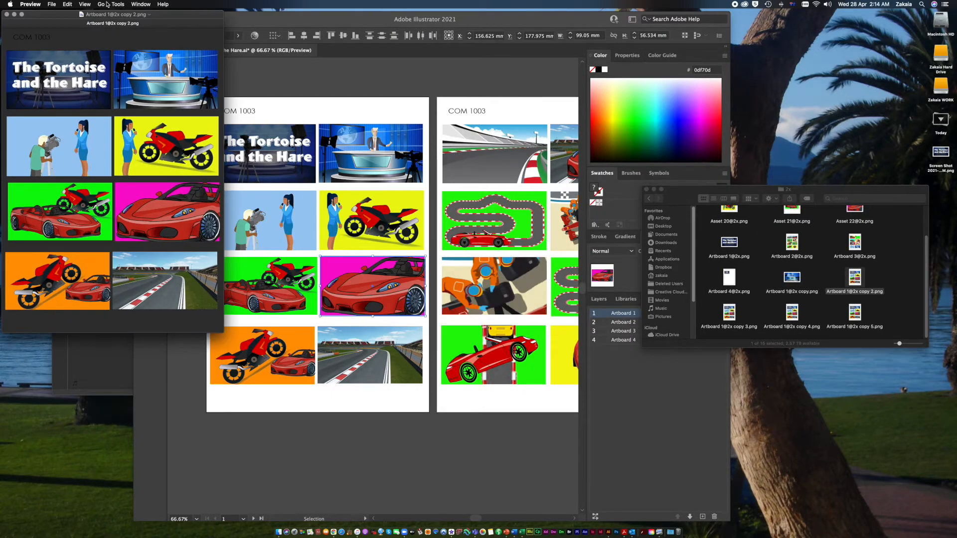
left_click_drag(159, 15, 576, 116)
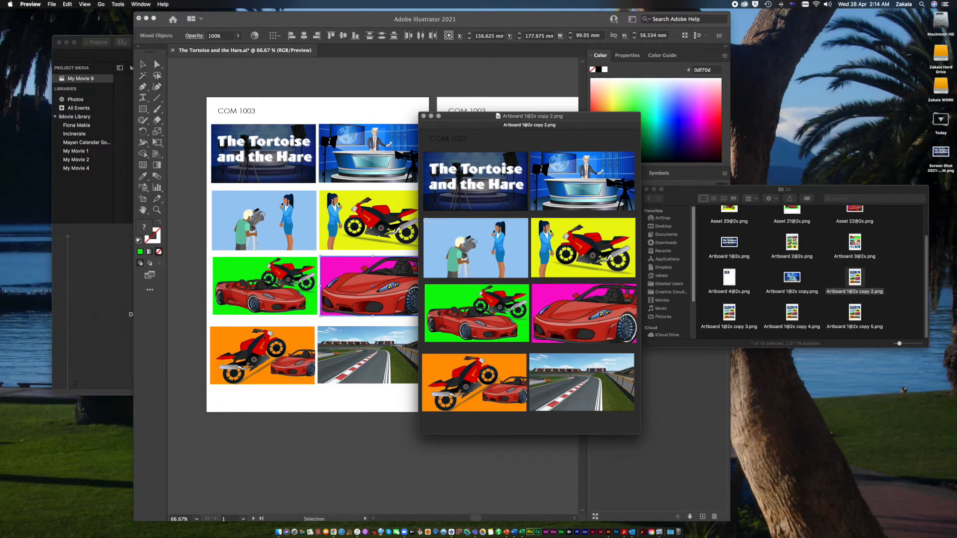
left_click_drag(424, 218, 528, 277)
key("super+k")
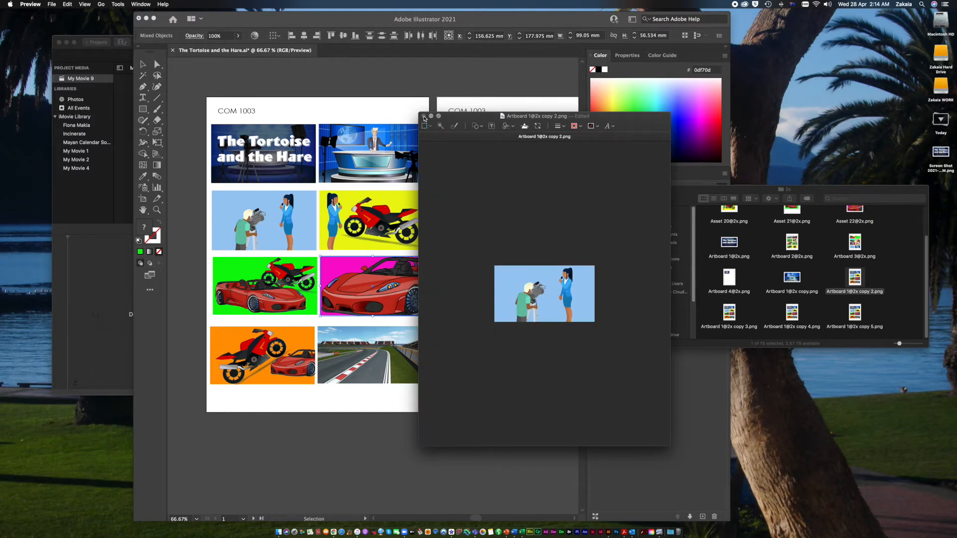
left_click(424, 116)
left_click(619, 173)
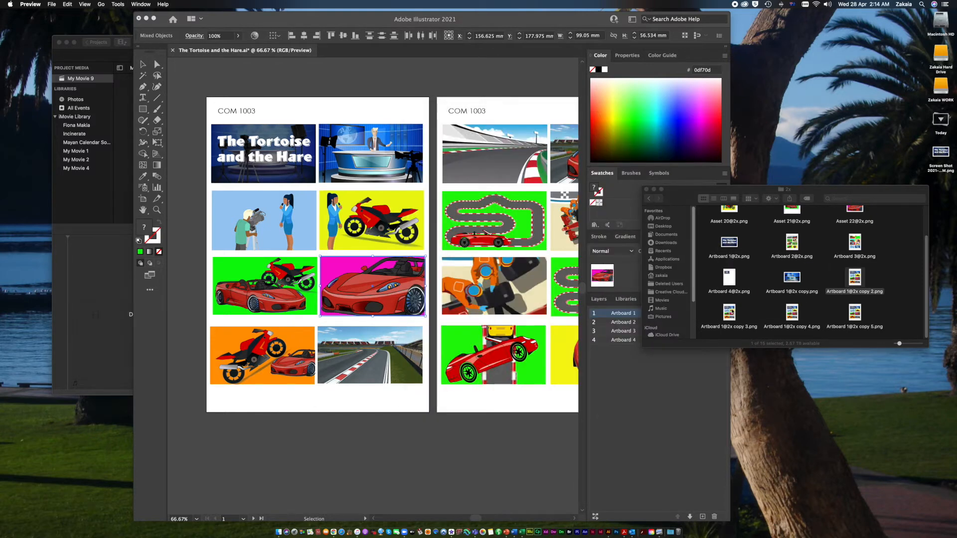
- Crop Artboard 1@2x copy 3.png to the yellow motorbike panel and save it
double_click(729, 312)
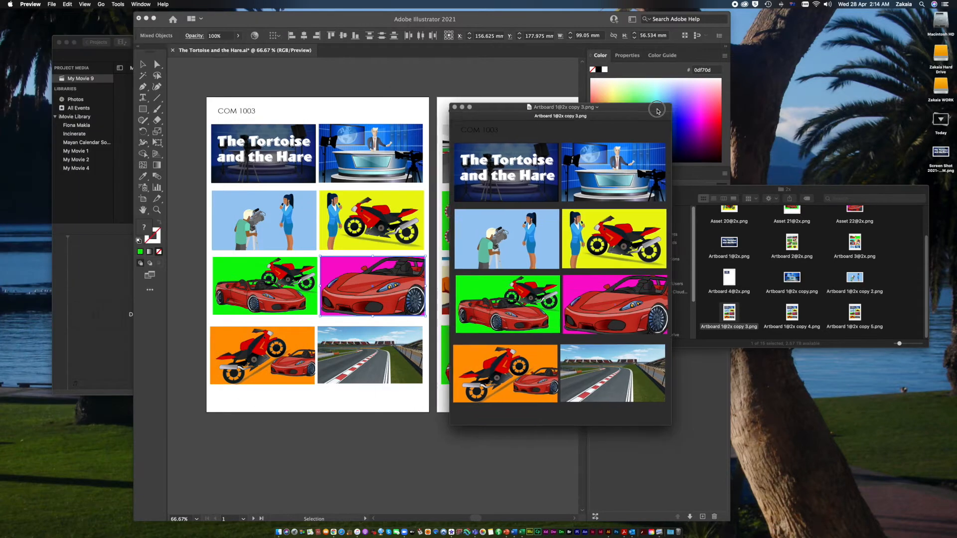
left_click_drag(565, 210, 668, 269)
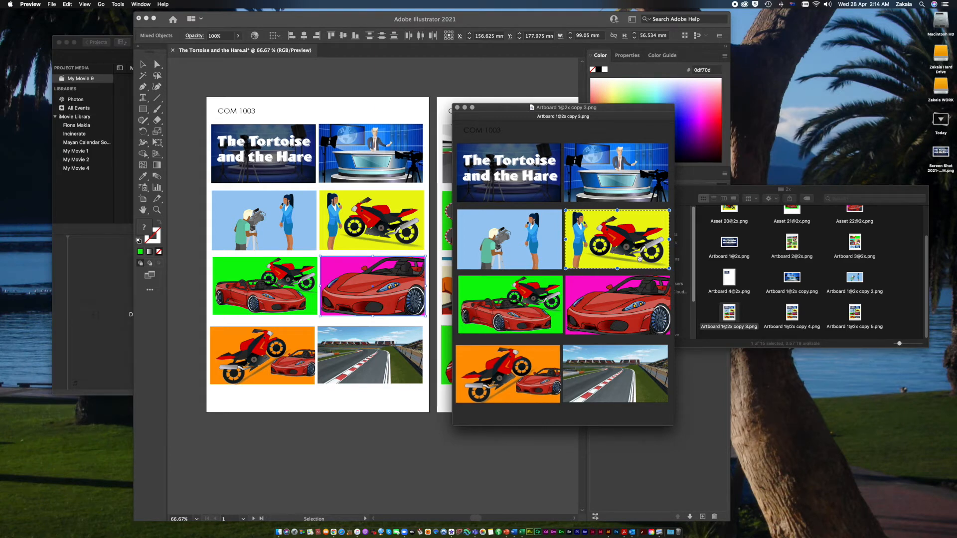
key("super+k")
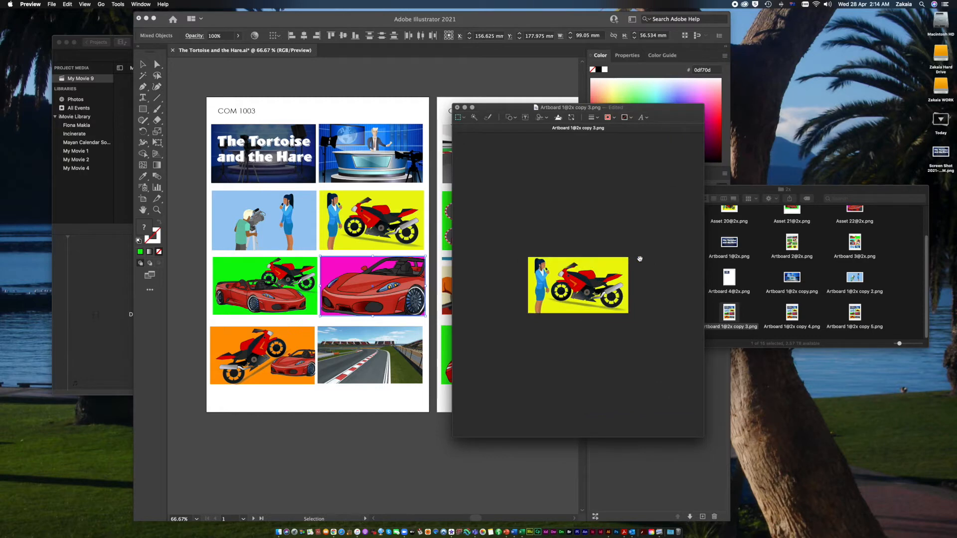
left_click(457, 107)
left_click(642, 163)
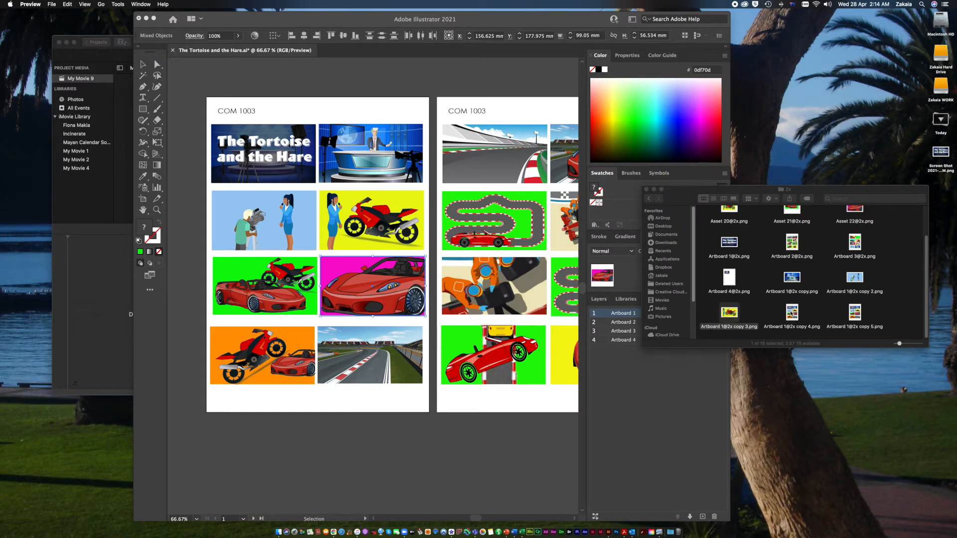
- Crop Artboard 1@2x copy 4.png to the green car panel and save it
double_click(792, 313)
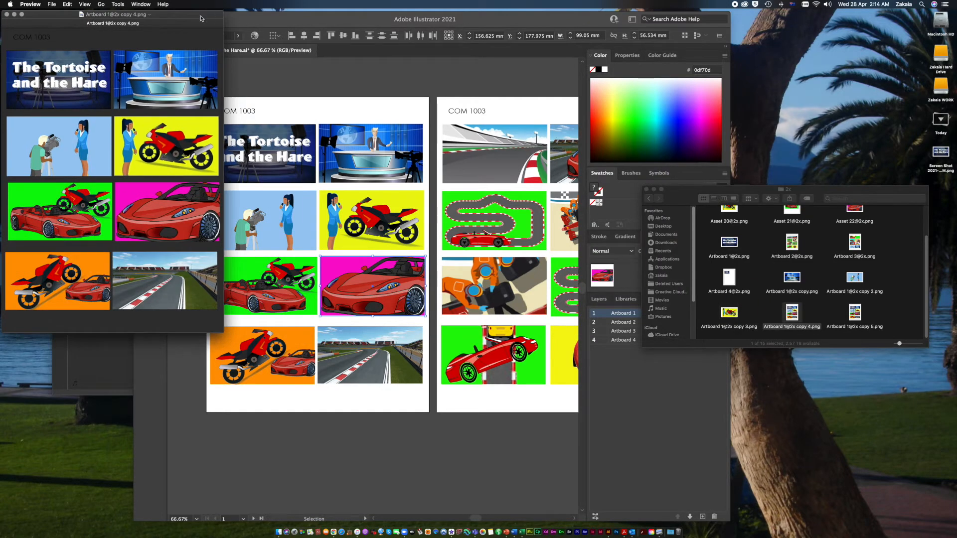
left_click_drag(201, 19, 604, 102)
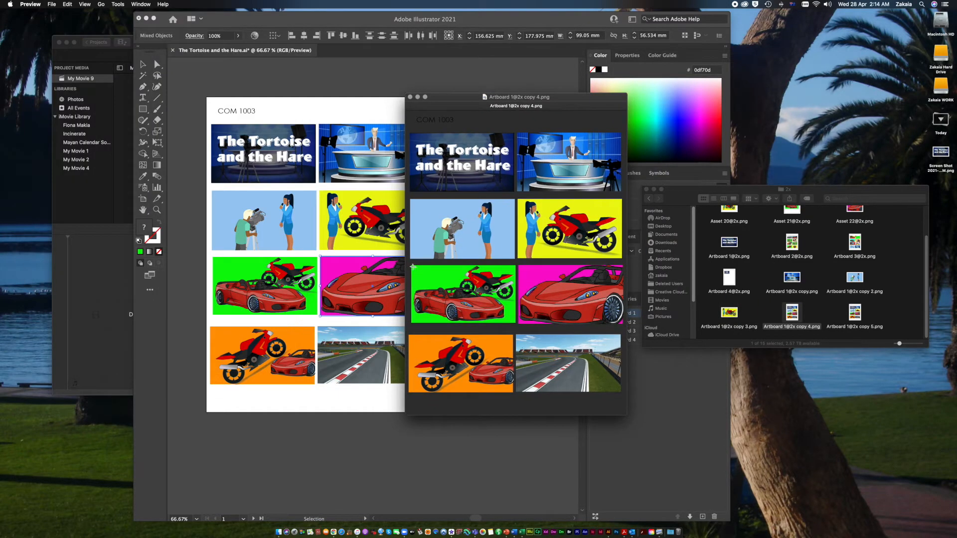
left_click_drag(412, 266, 515, 323)
key("super+k")
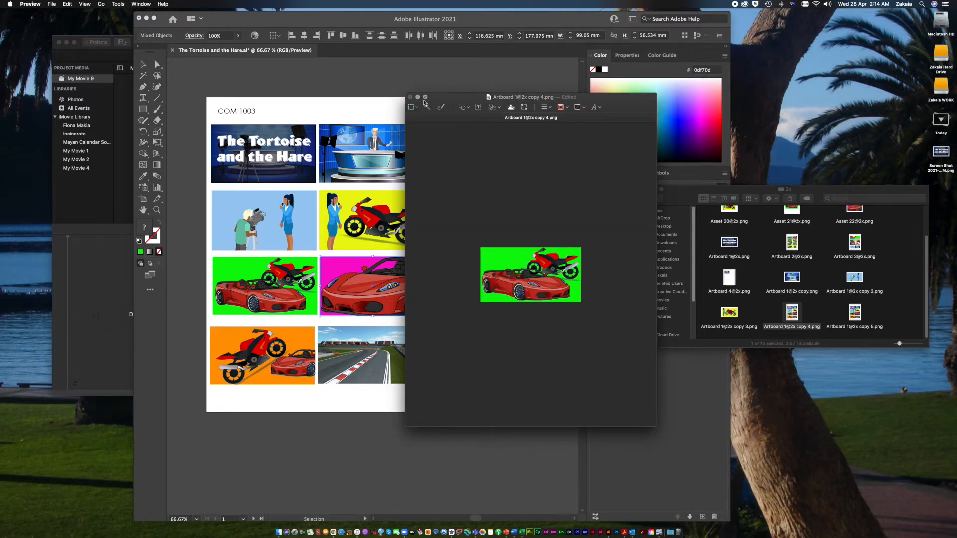
left_click(412, 97)
left_click(600, 150)
- Crop Artboard 1@2x copy 5.png to the pink car panel and save it
double_click(853, 314)
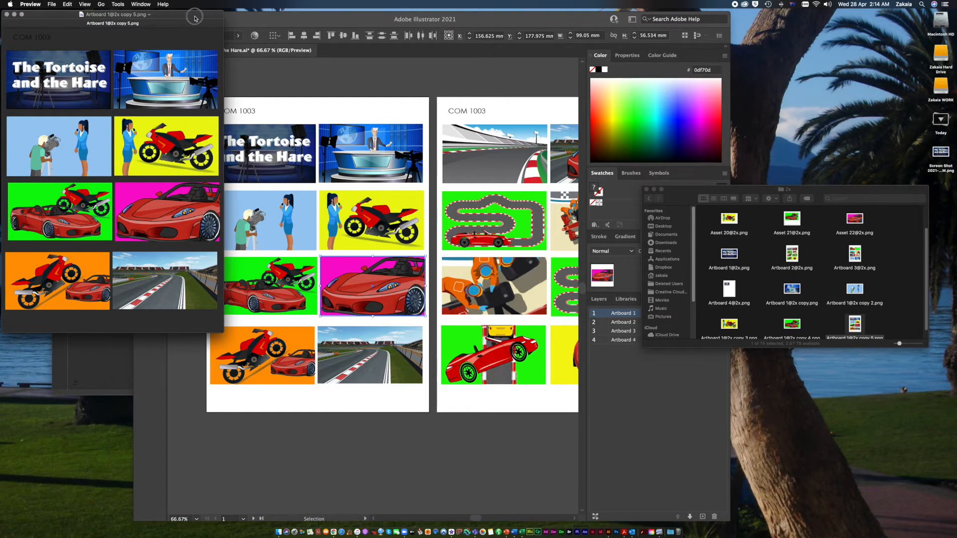
left_click_drag(194, 19, 602, 100)
left_click_drag(524, 260, 628, 317)
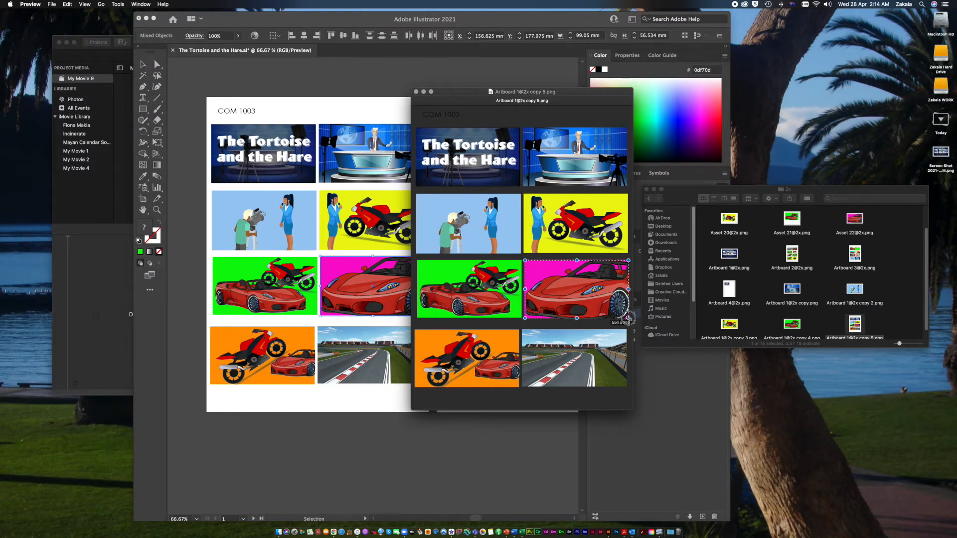
key("super+k")
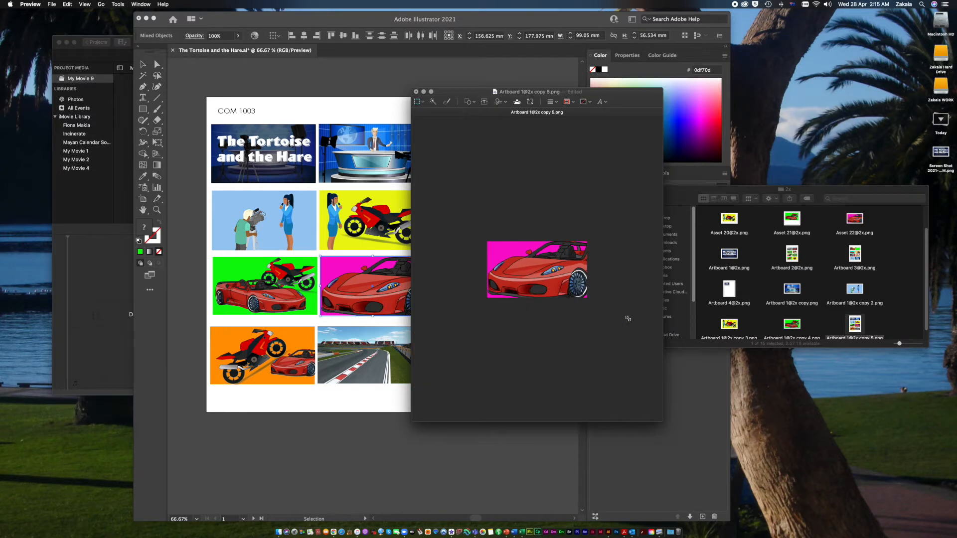
left_click(416, 92)
left_click(616, 147)
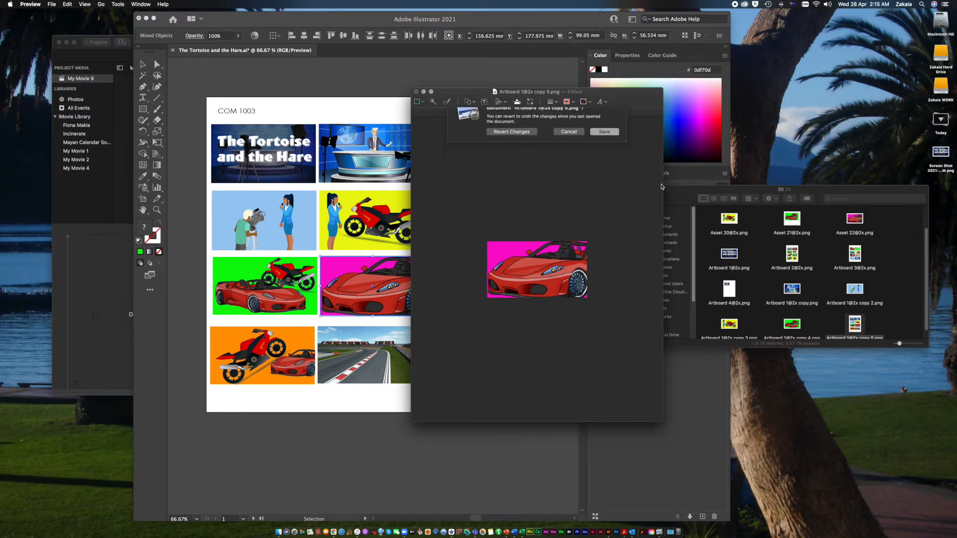
scroll(786, 313, "down", 1)
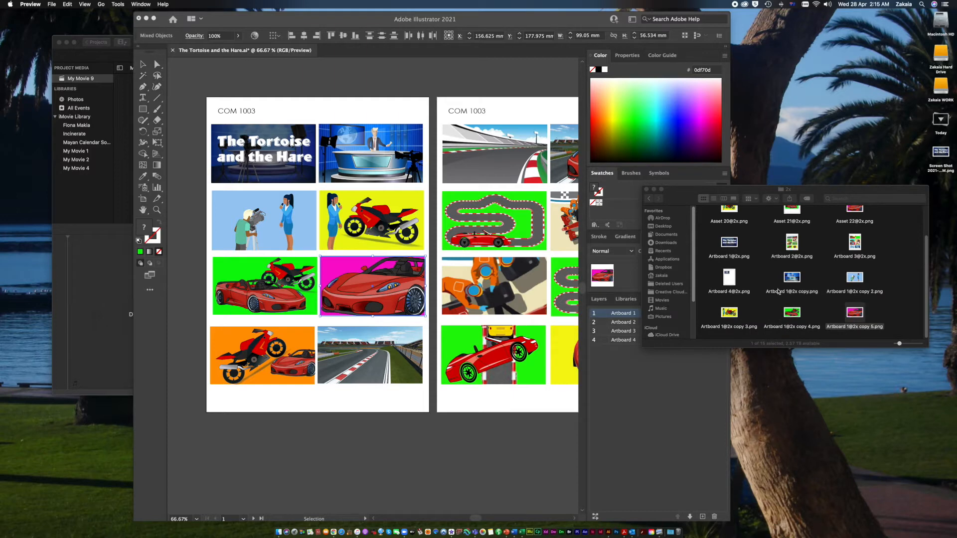
left_click(781, 293)
left_click(717, 257)
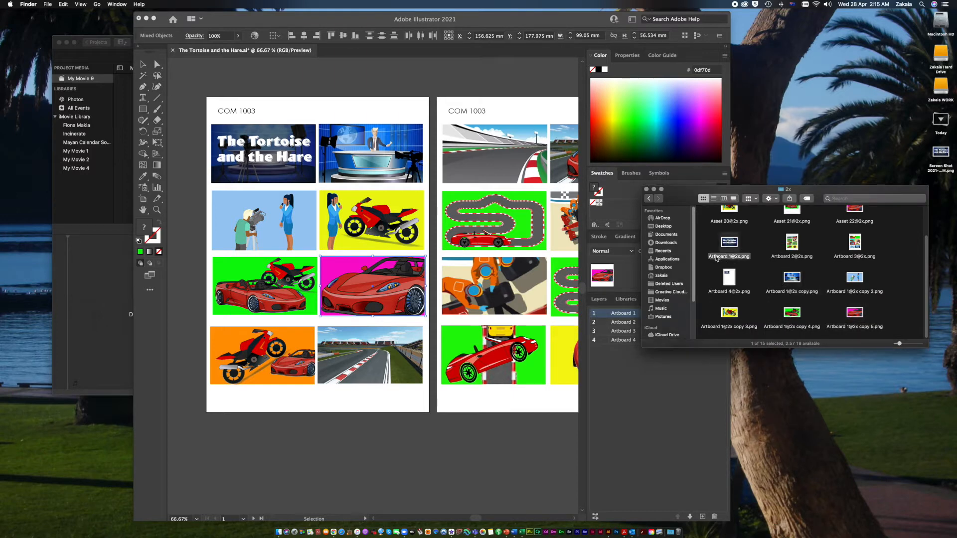
type("1")
left_click(781, 294)
left_click(782, 294)
type("2")
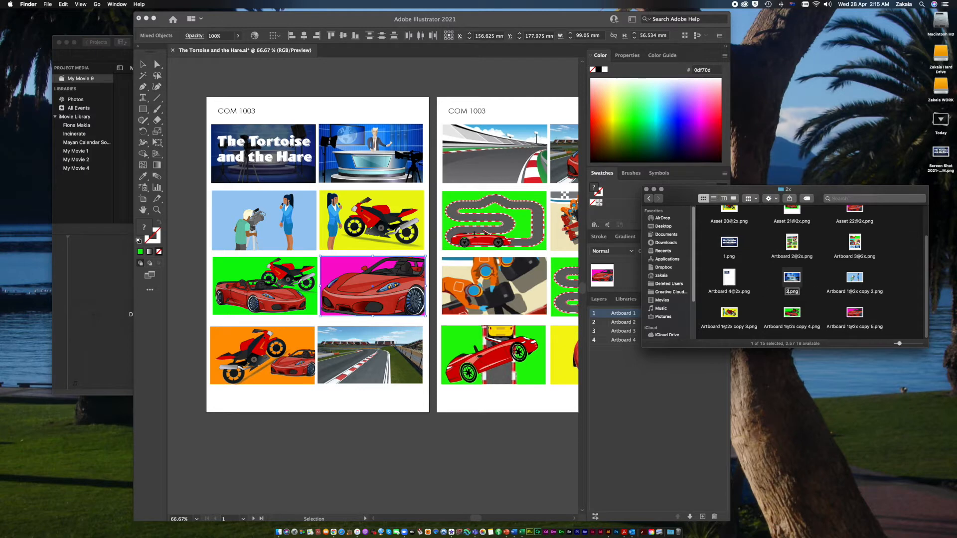
left_click(836, 293)
left_click(835, 293)
type("3")
left_click(749, 328)
- Rename Artboard 1@2x copies 3, 4 and 5 to 4.png, 5.png and 6.png
left_click(729, 328)
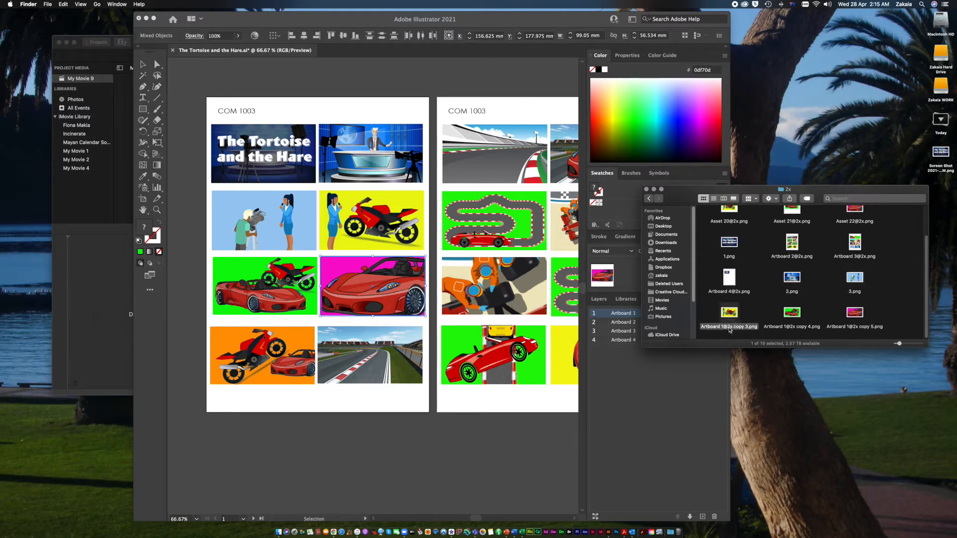
type("4")
left_click(776, 329)
left_click(776, 326)
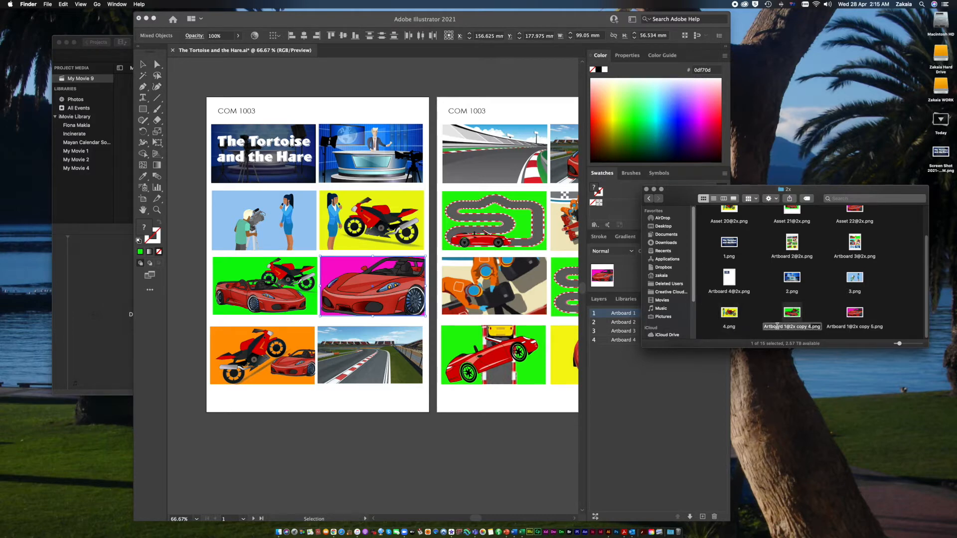
type("5")
left_click(836, 332)
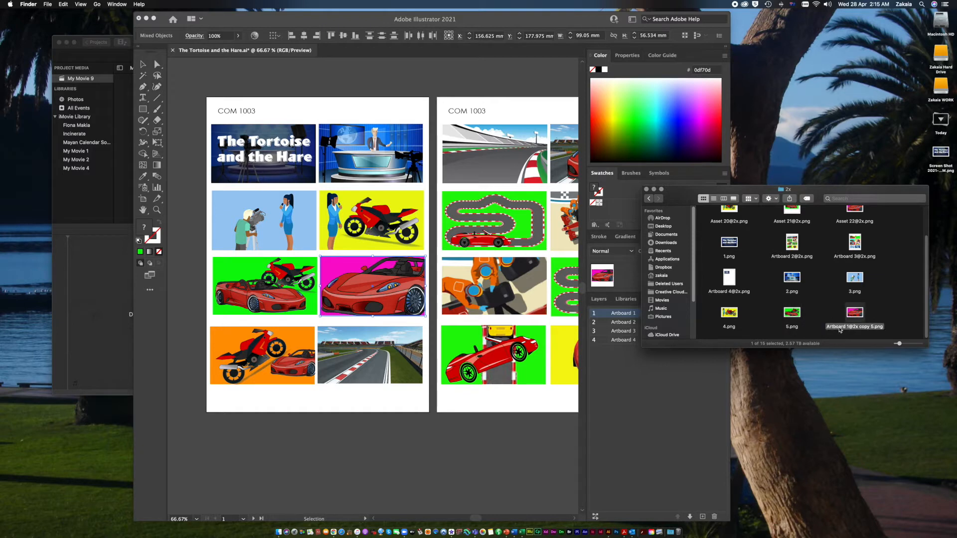
left_click(839, 327)
type("6")
left_click(830, 317)
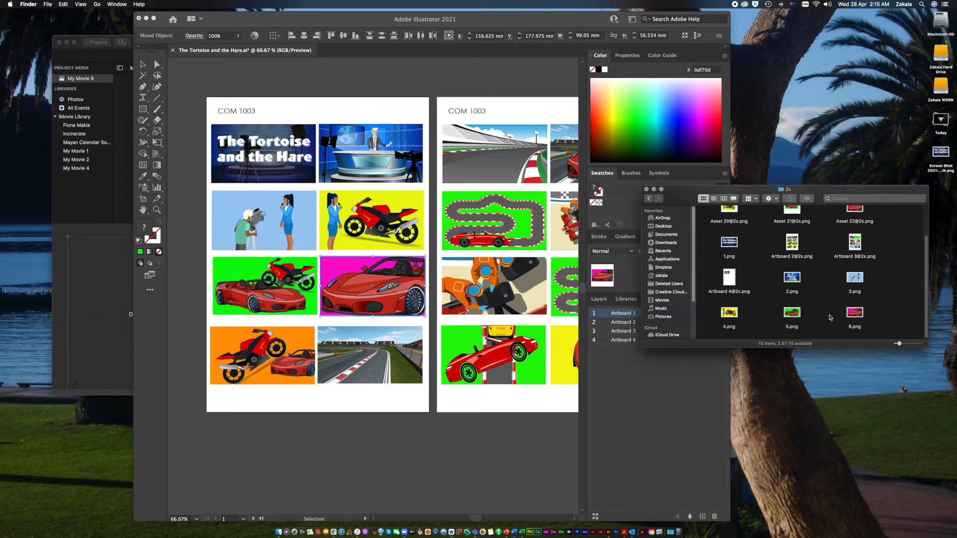
- Back in the parent project folder, rename the 2x folder to 'Thumbnails'
left_click(649, 199)
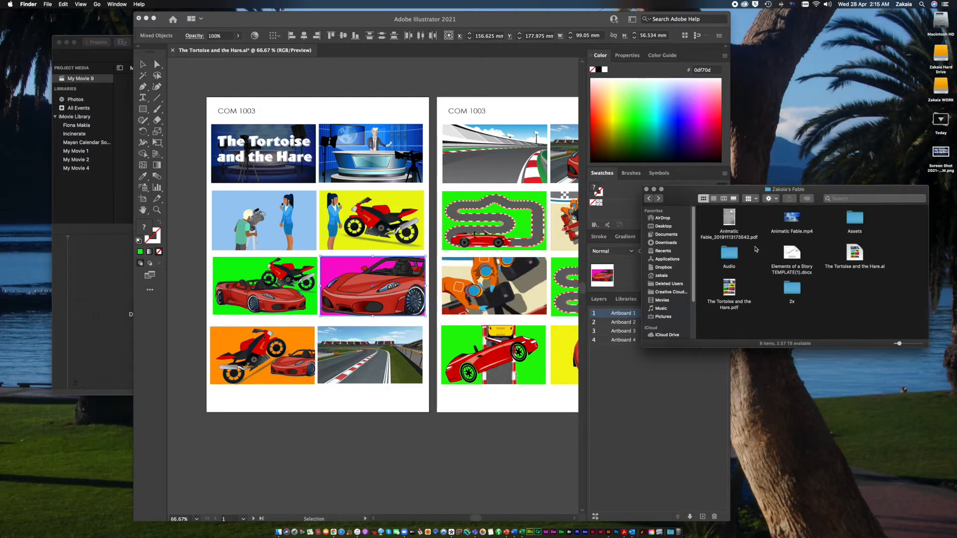
left_click(792, 294)
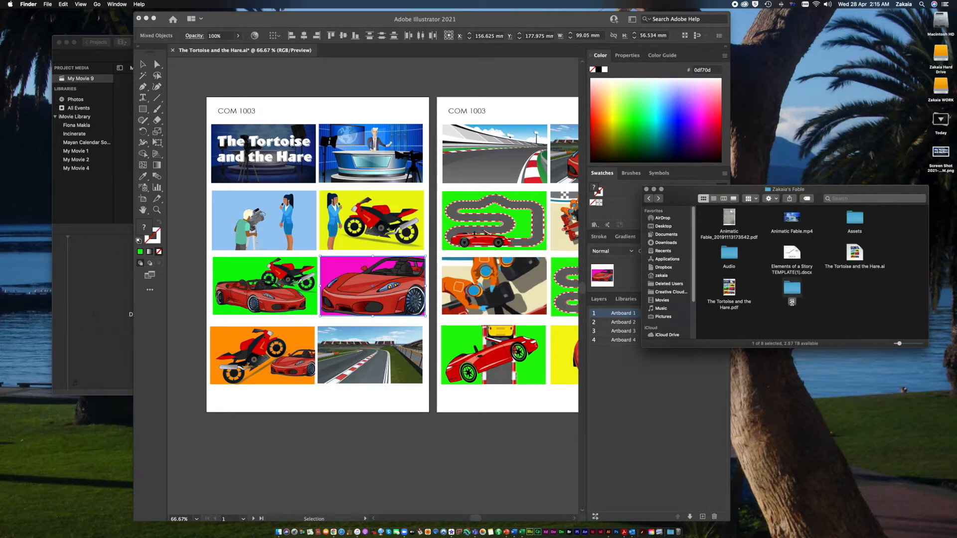
type("Thumbnails")
left_click(835, 301)
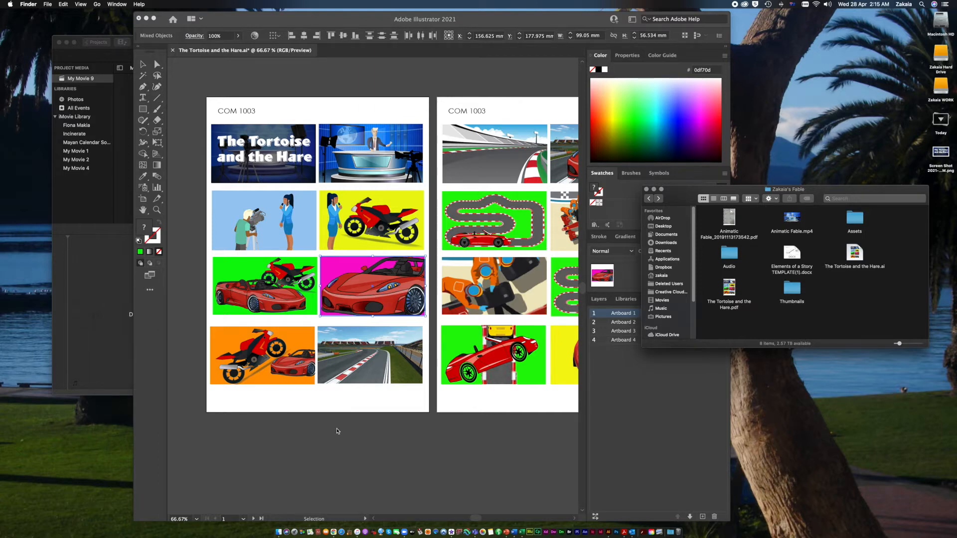
key("super+minus")
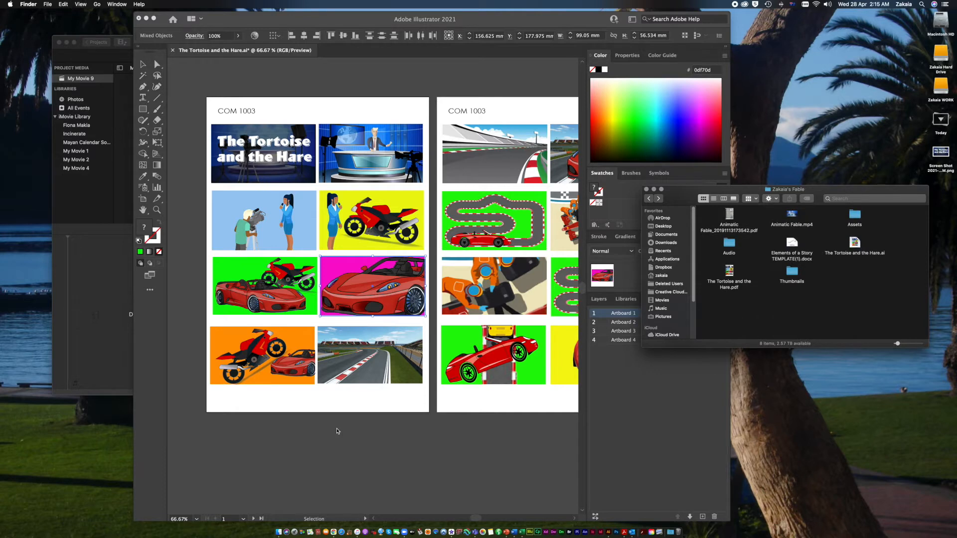
key("super+plus")
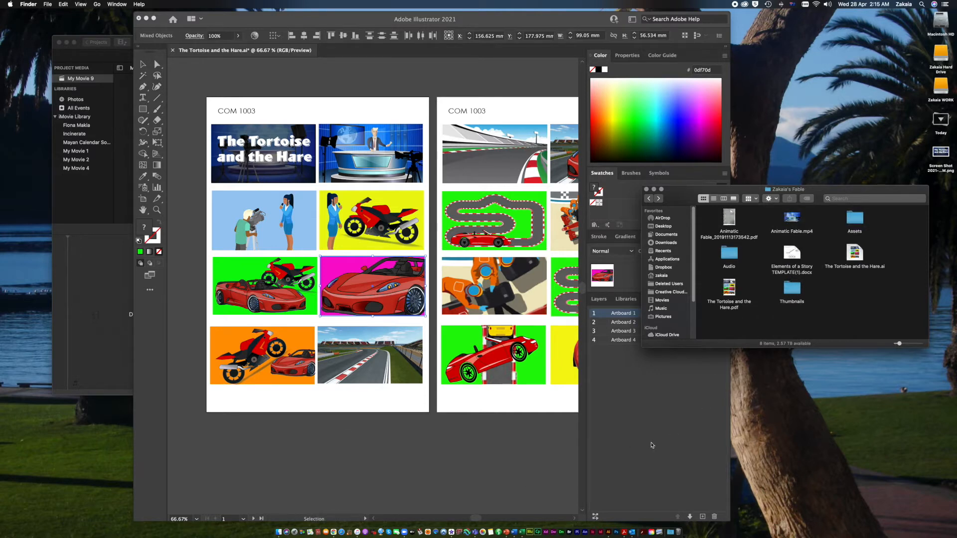
left_click(453, 483)
key("super+minus")
key("super+minus")
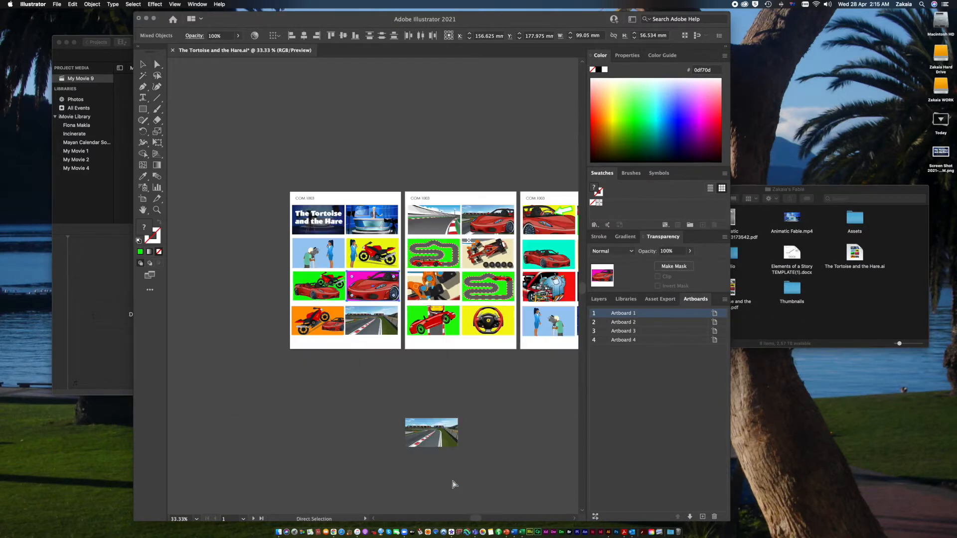
scroll(447, 357, "right", 5)
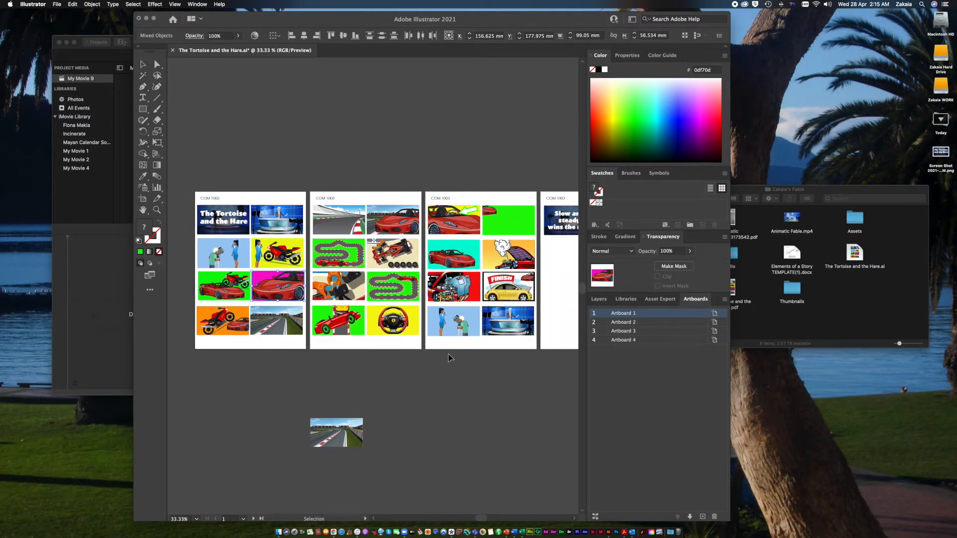
scroll(448, 354, "right", 3)
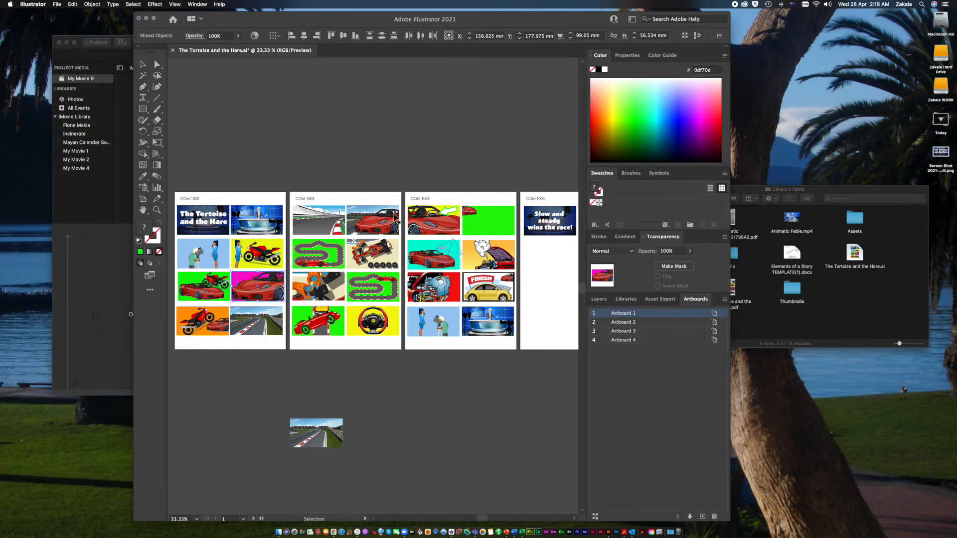
- Drag 1.png through 6.png from the Thumbnails folder onto the iMovie timeline in order and play them
left_click(146, 19)
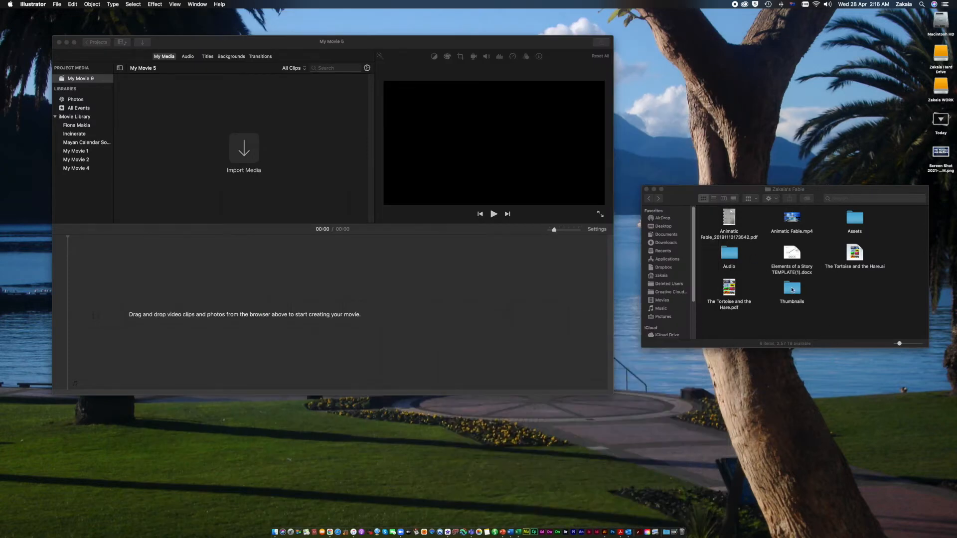
double_click(792, 290)
scroll(792, 290, "down", 2)
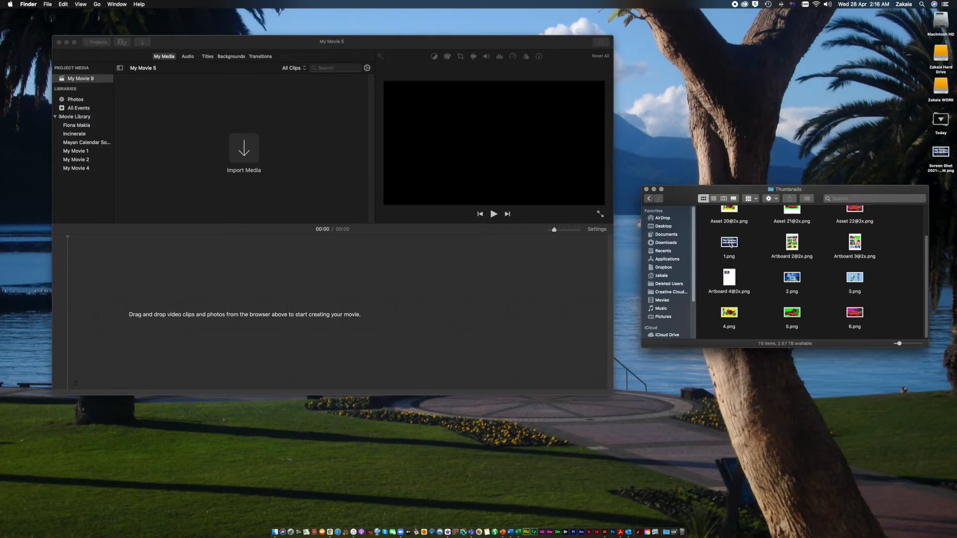
left_click_drag(731, 244, 357, 259)
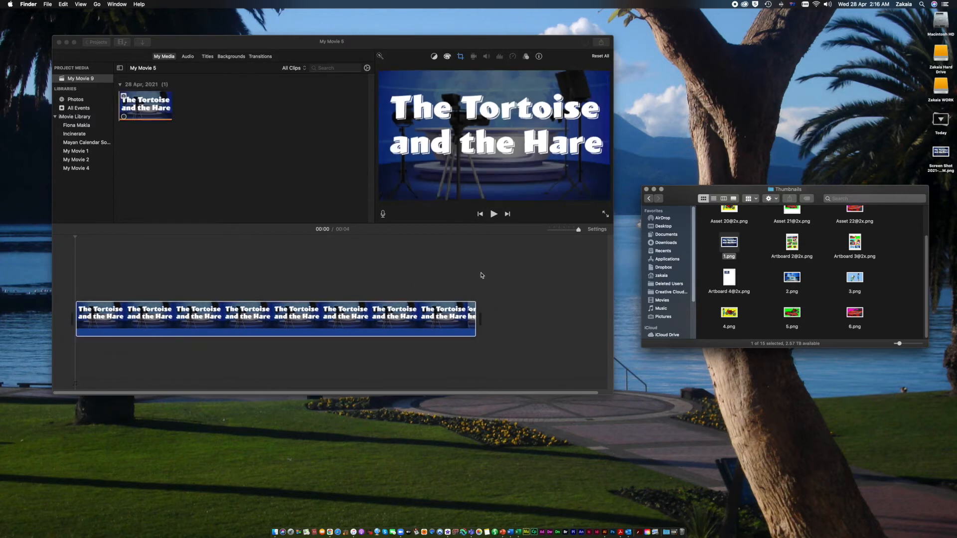
left_click_drag(578, 232, 558, 230)
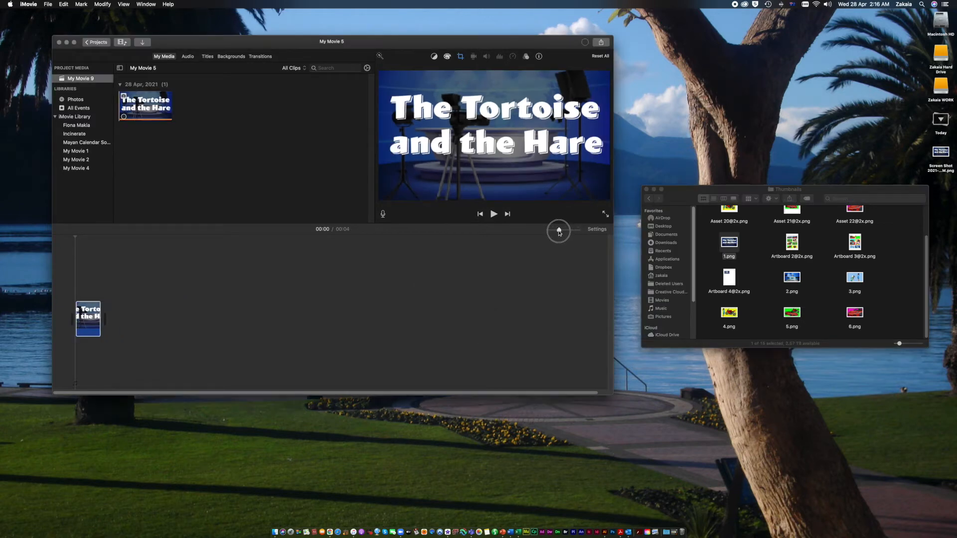
left_click_drag(875, 279, 95, 321)
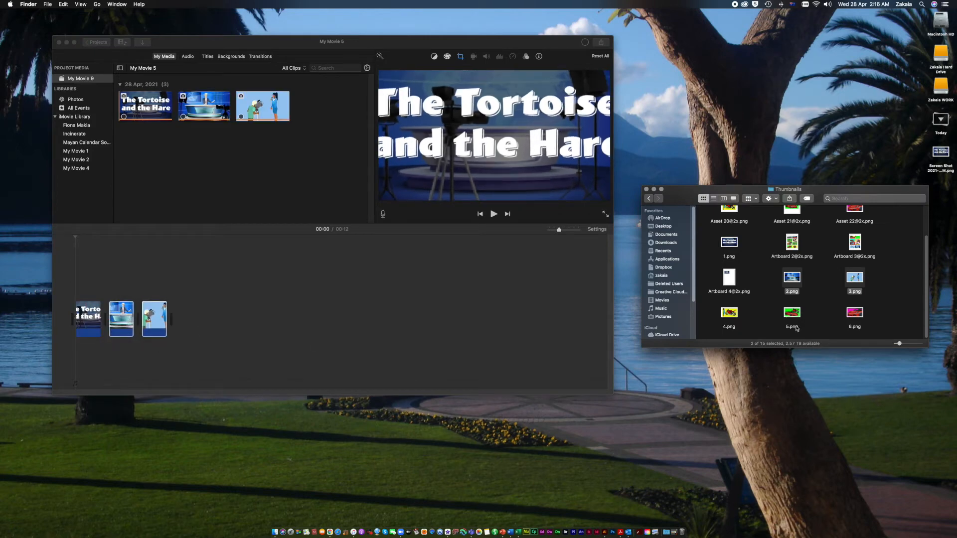
left_click_drag(882, 327, 233, 328)
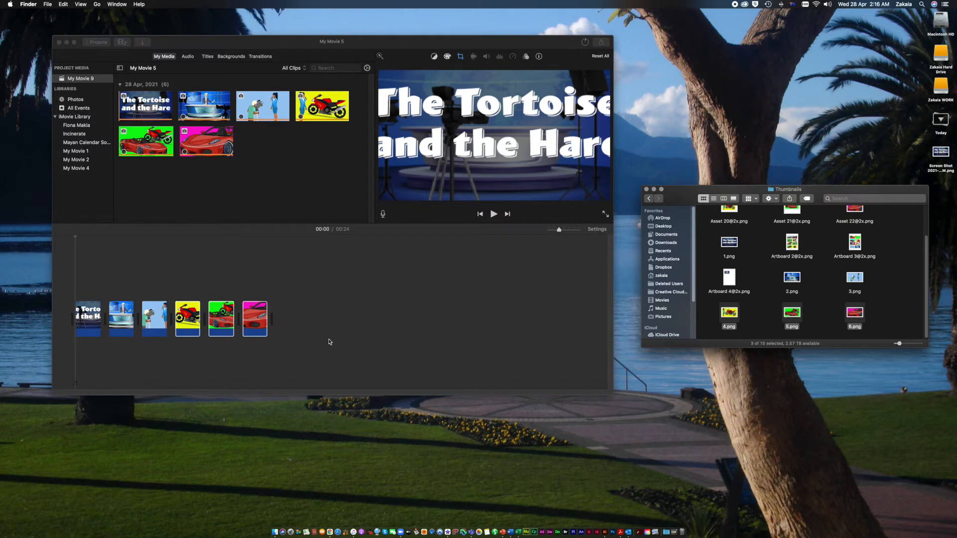
left_click(78, 269)
key("space")
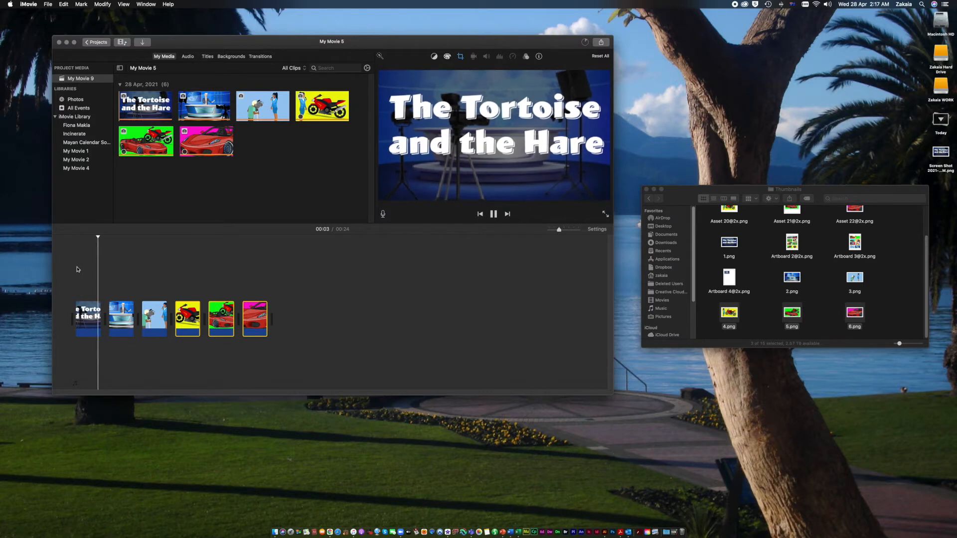
- Give the newsroom clip a Ken Burns move whose smaller end frame sits on the news presenter, then preview it
key("space")
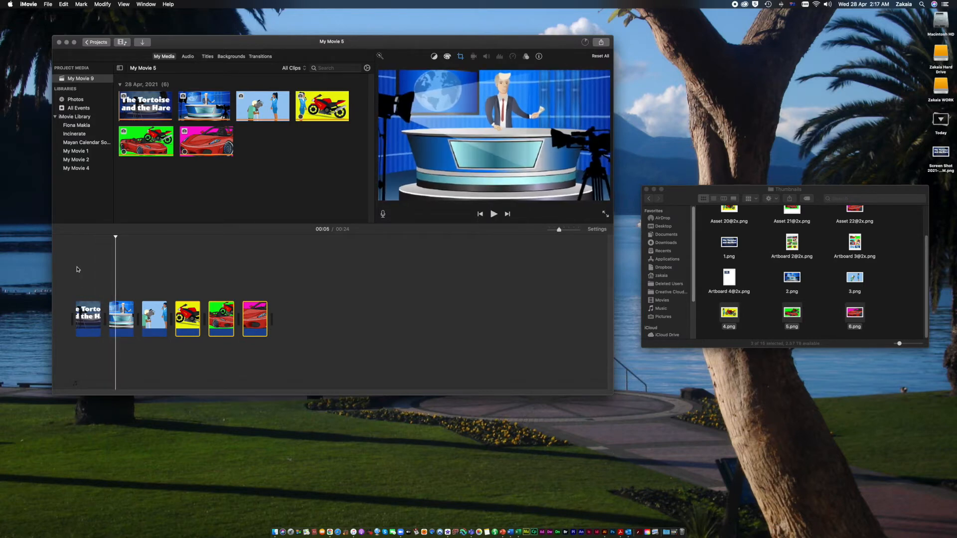
left_click(460, 57)
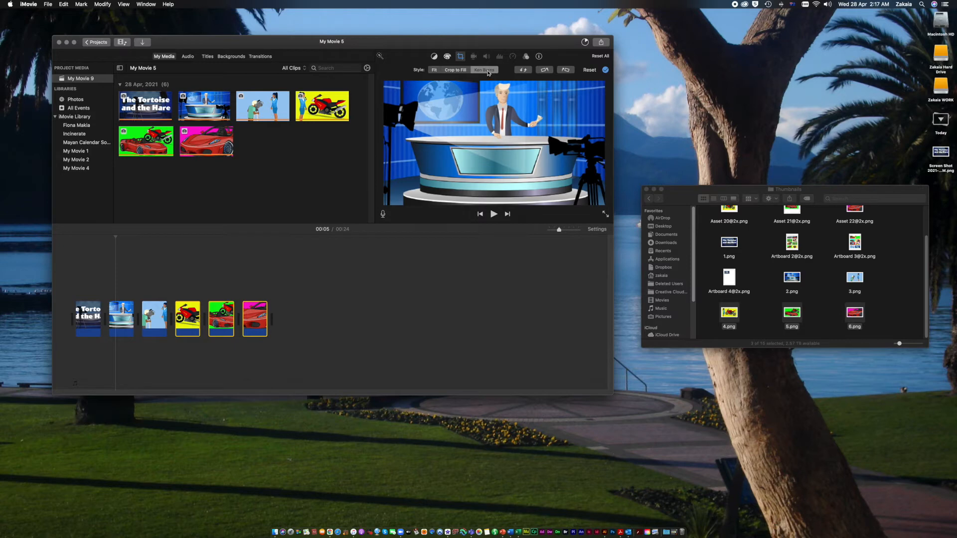
left_click(125, 328)
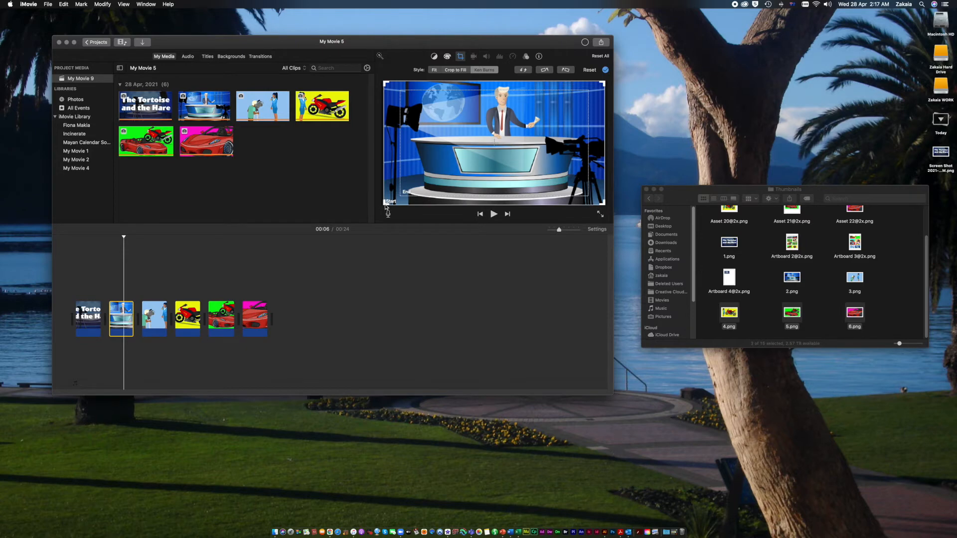
left_click_drag(399, 191, 488, 144)
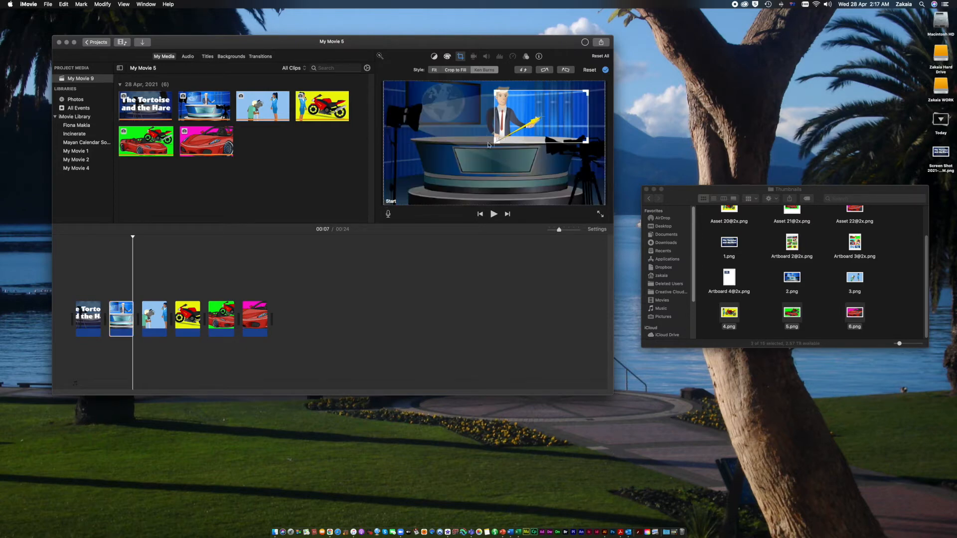
left_click_drag(548, 122, 512, 116)
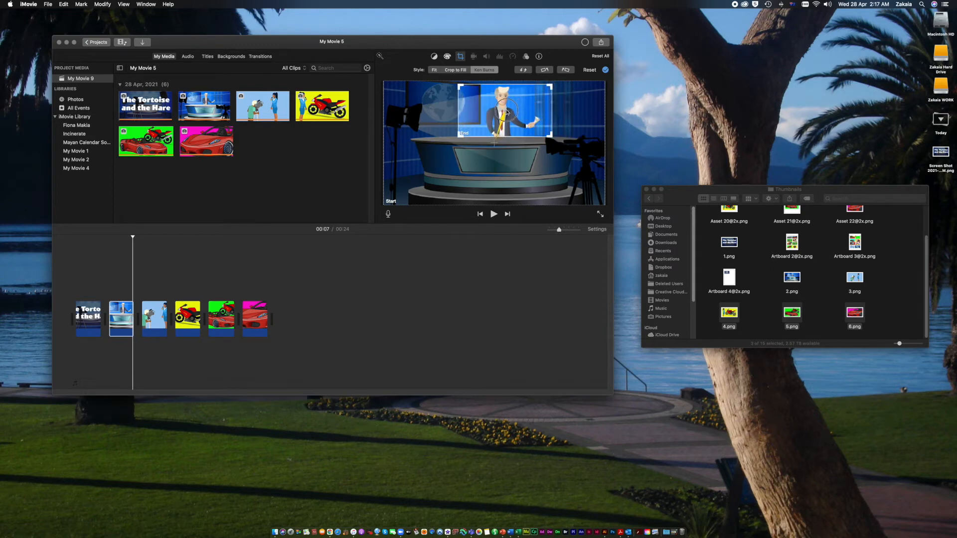
left_click_drag(459, 137, 505, 108)
left_click_drag(132, 240, 110, 242)
key("space")
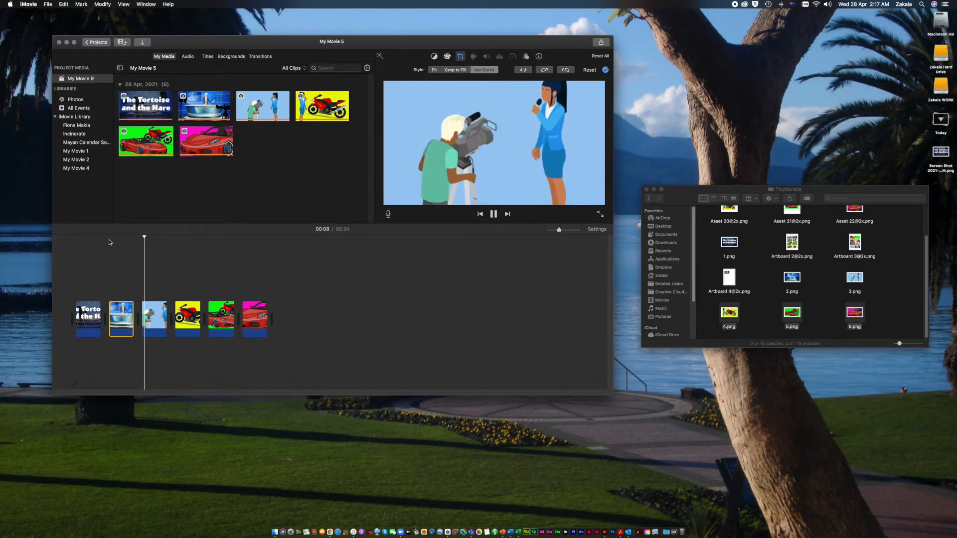
key("space")
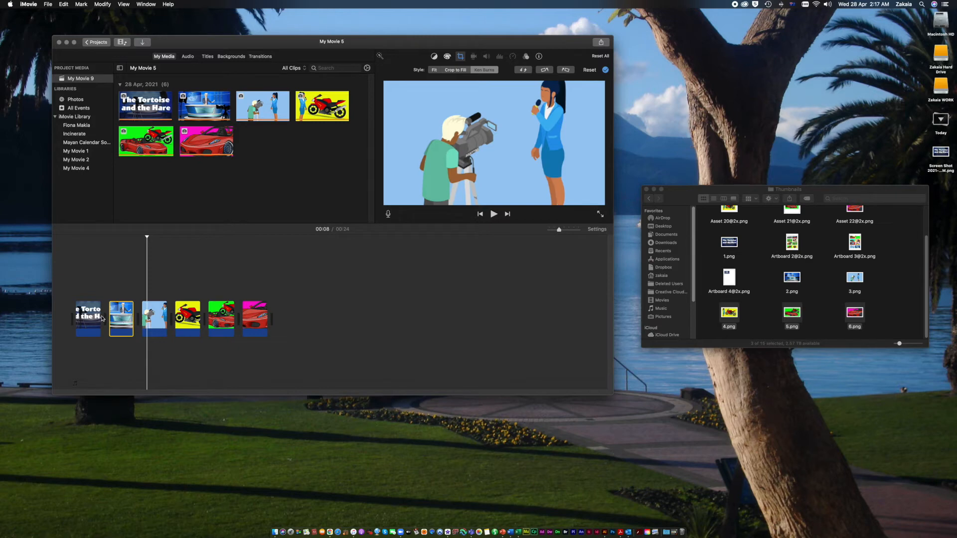
- Try cropping the reporter-and-cameraman clip down to just the reporter and preview it
left_click(156, 325)
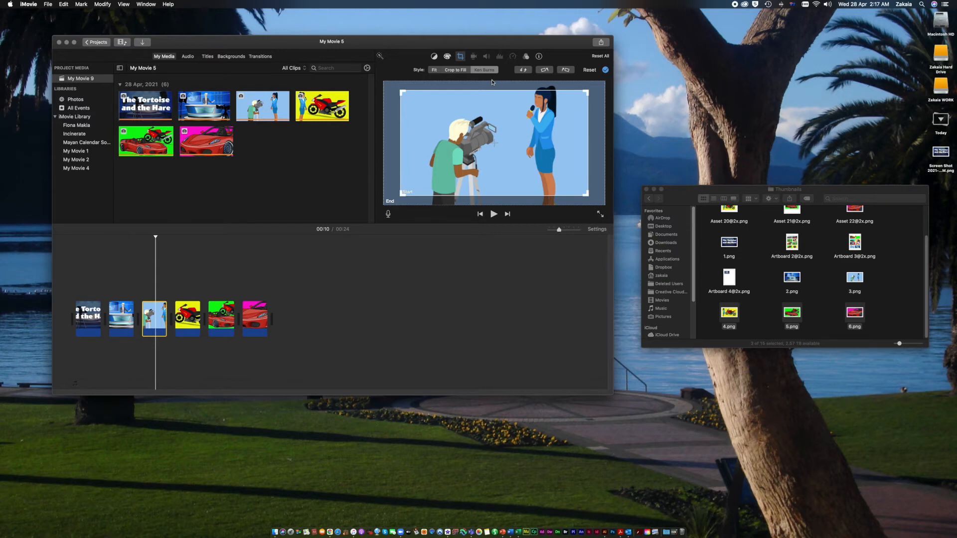
left_click(457, 71)
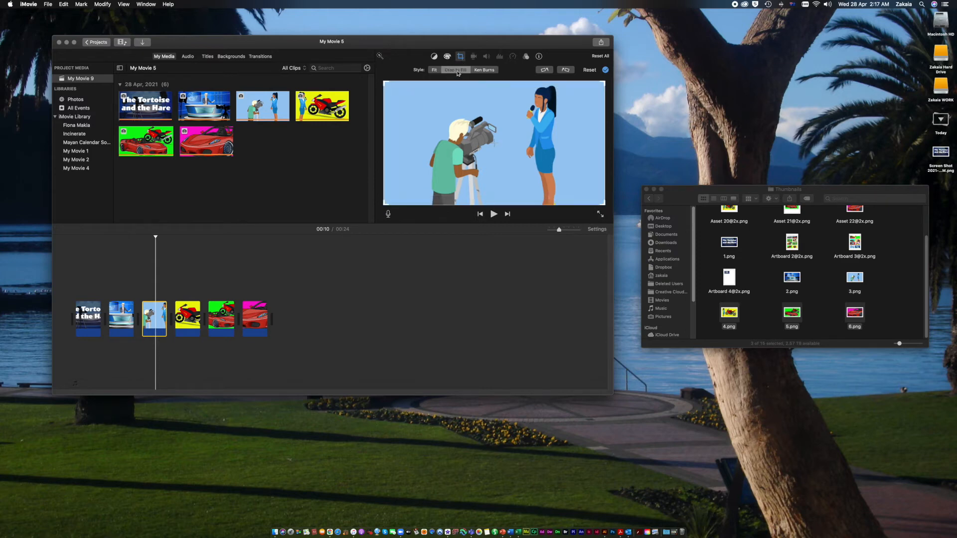
left_click_drag(384, 203, 531, 113)
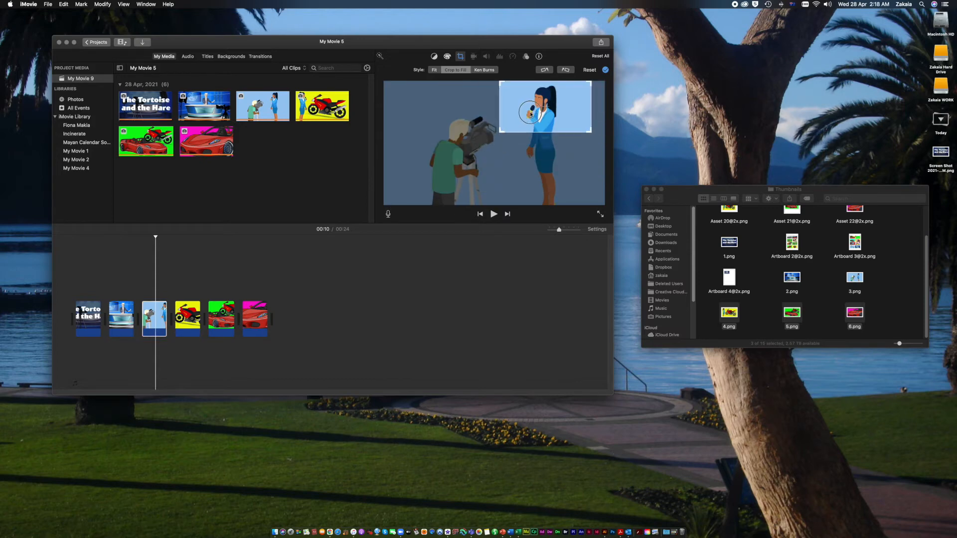
key("space")
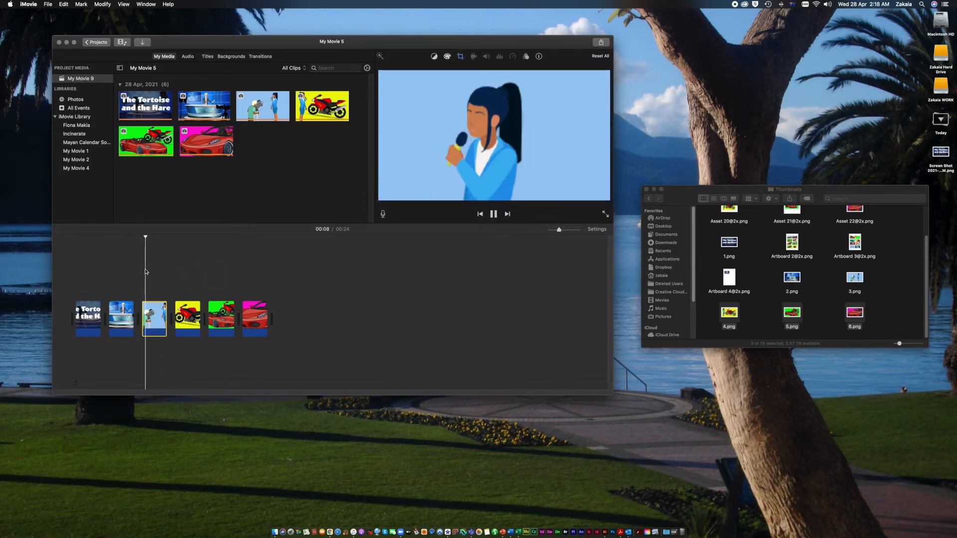
key("space")
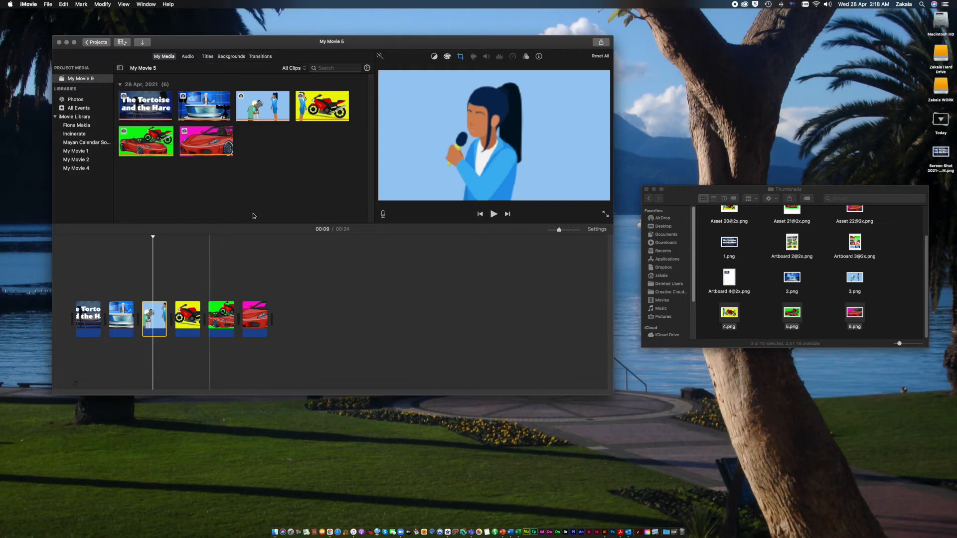
- Switch the clip's cropping to Fit so the whole frame shows, and preview
left_click(461, 57)
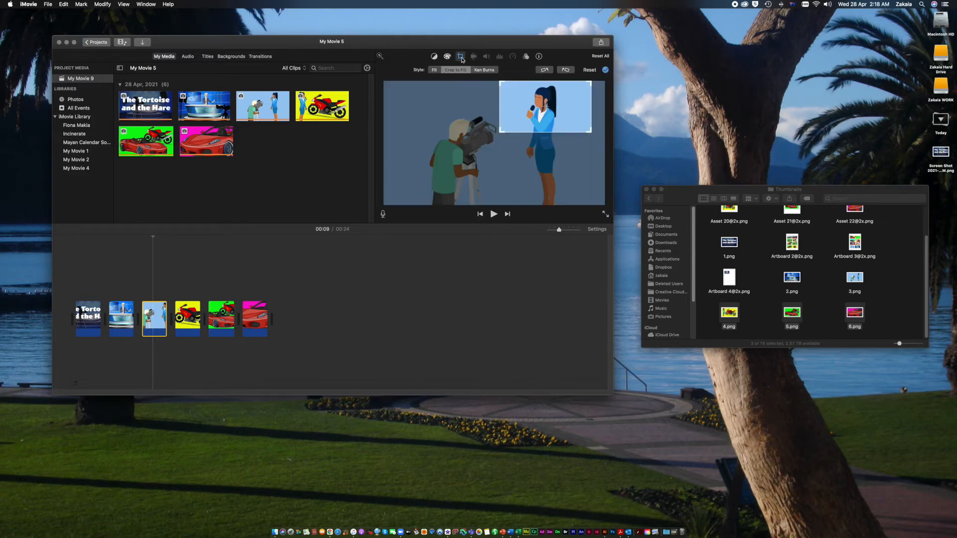
left_click(434, 71)
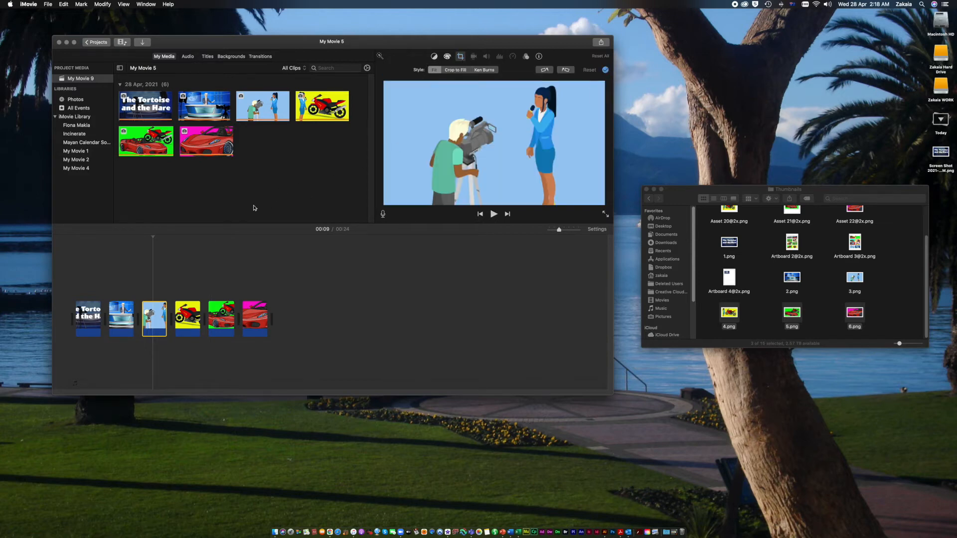
key("space")
key("space")
- Drag the DIALOGUE .m4a file from the Audio folder beneath the clips and play from the start
left_click(652, 198)
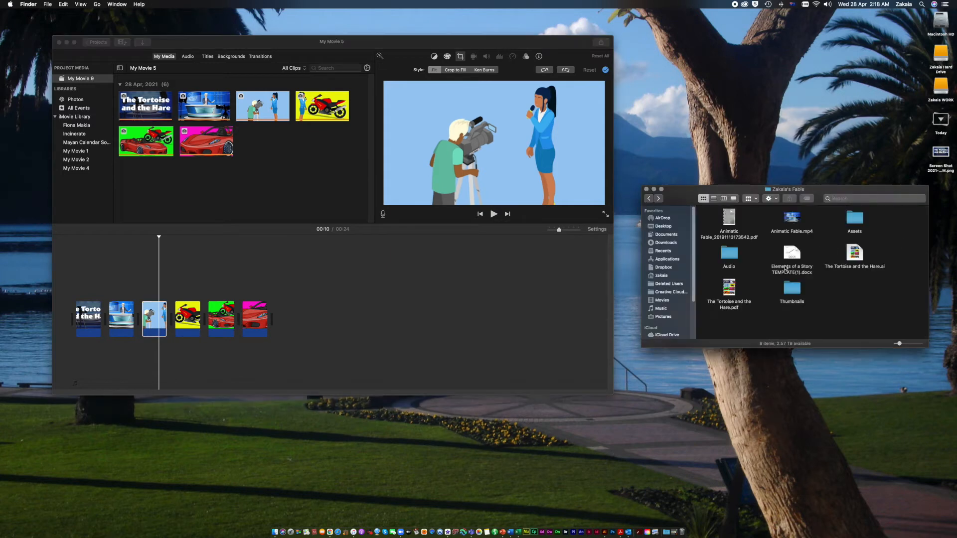
double_click(731, 255)
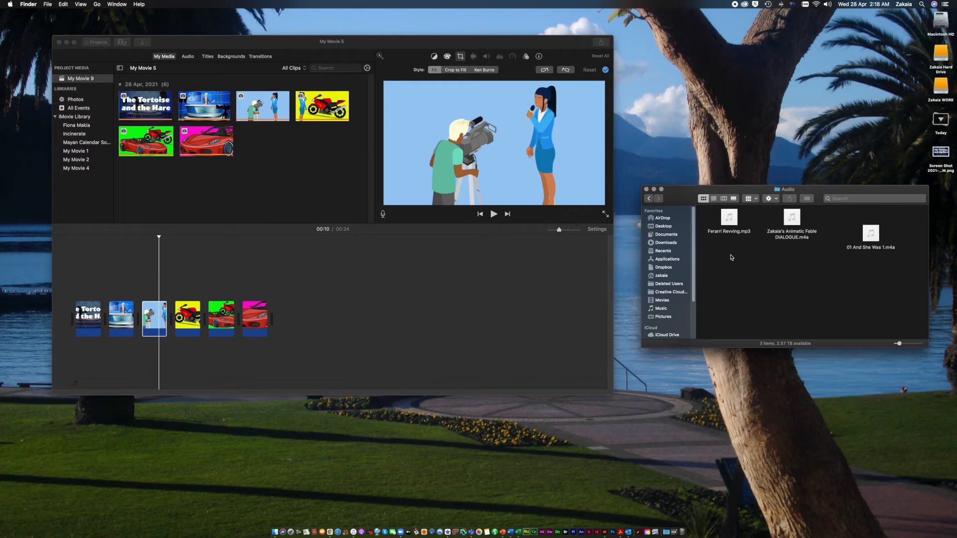
left_click_drag(796, 211, 73, 362)
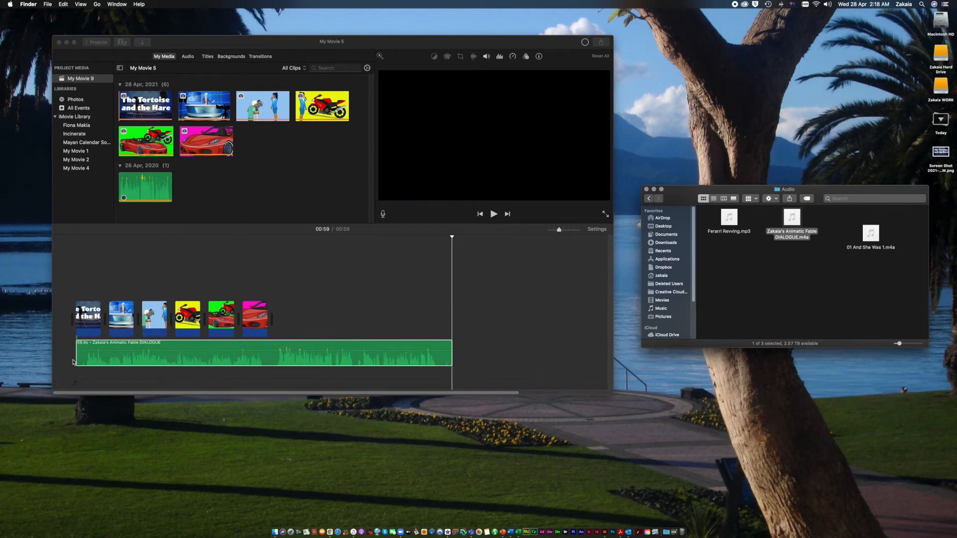
left_click(73, 240)
key("space")
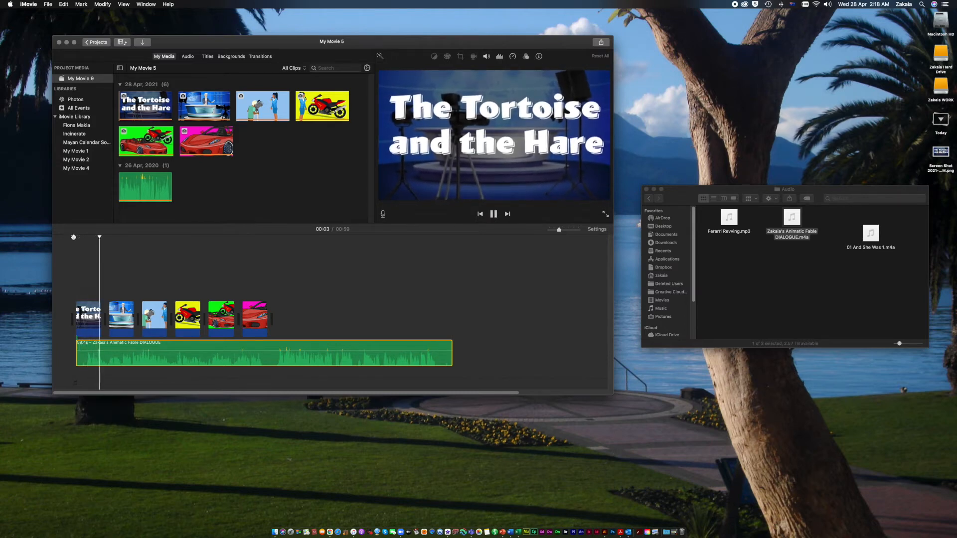
key("space")
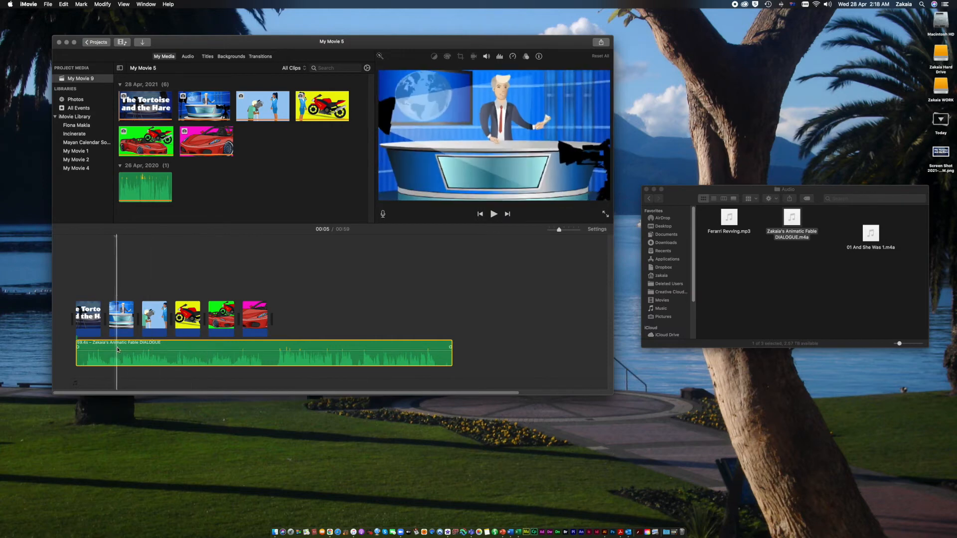
left_click_drag(96, 346, 120, 346)
left_click(98, 292)
key("space")
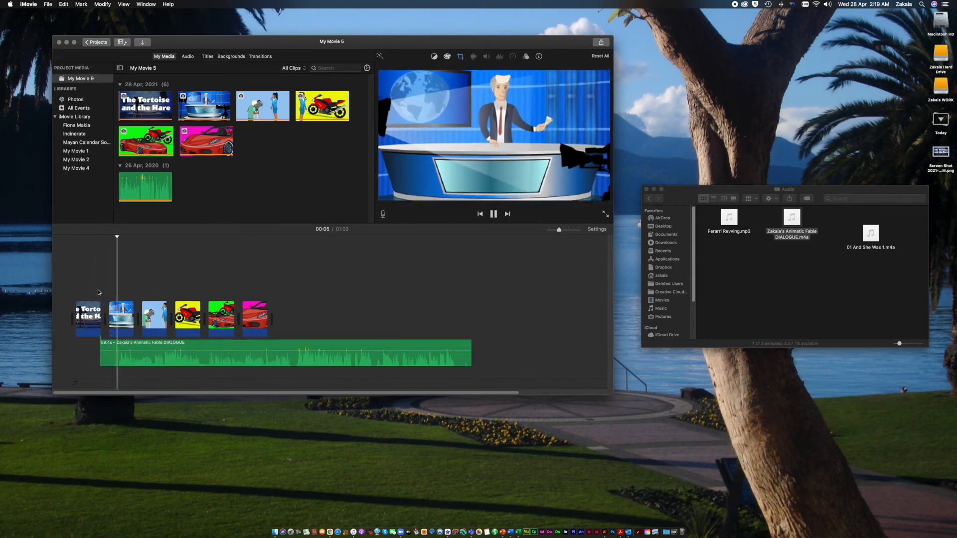
key("space")
left_click(126, 344)
left_click_drag(126, 344, 119, 344)
left_click(91, 293)
key("space")
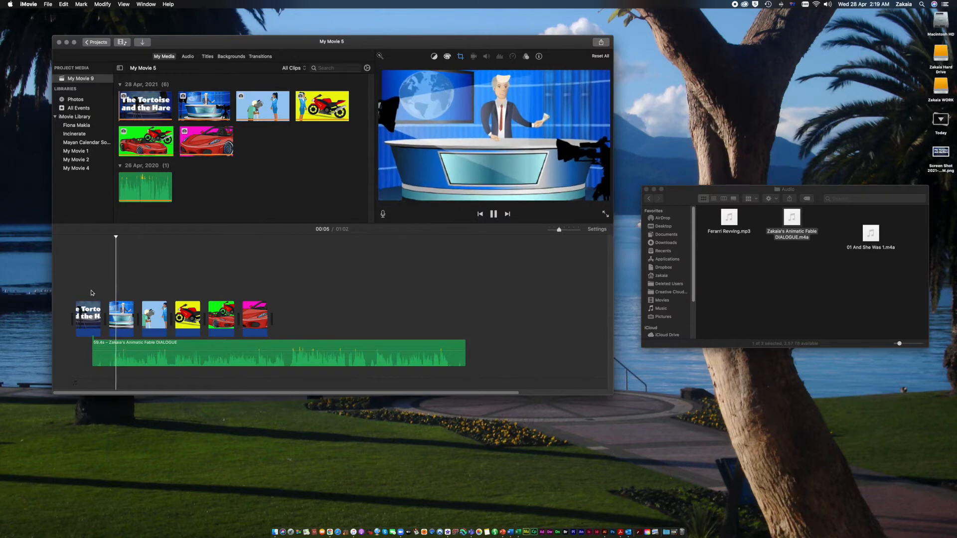
key("space")
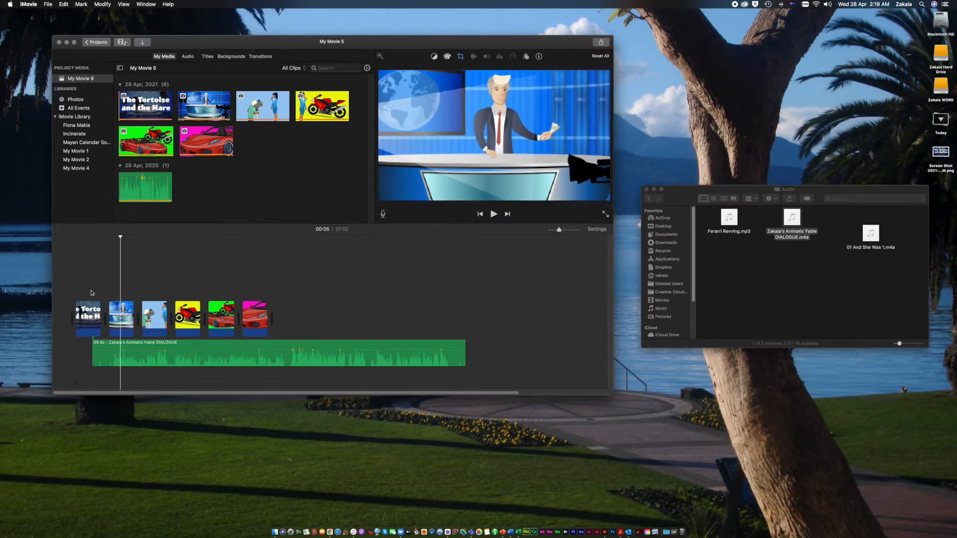
key("space")
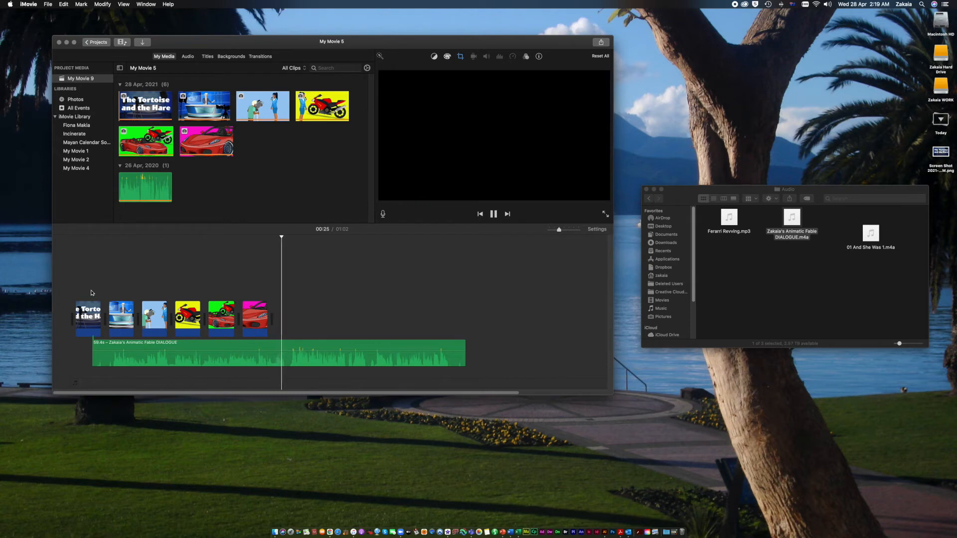
- Lengthen the newsroom clip to about 30 seconds and preview it up to 00:30
key("space")
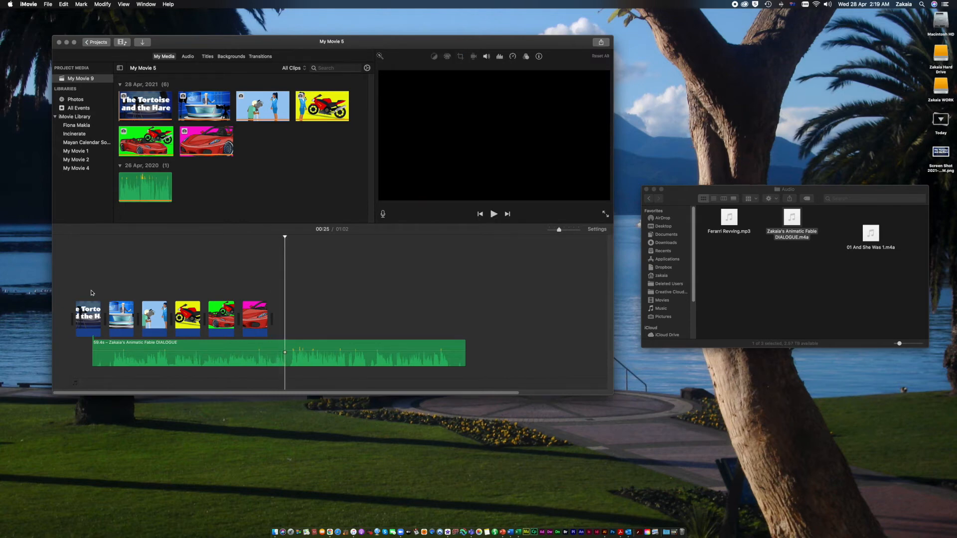
left_click(119, 316)
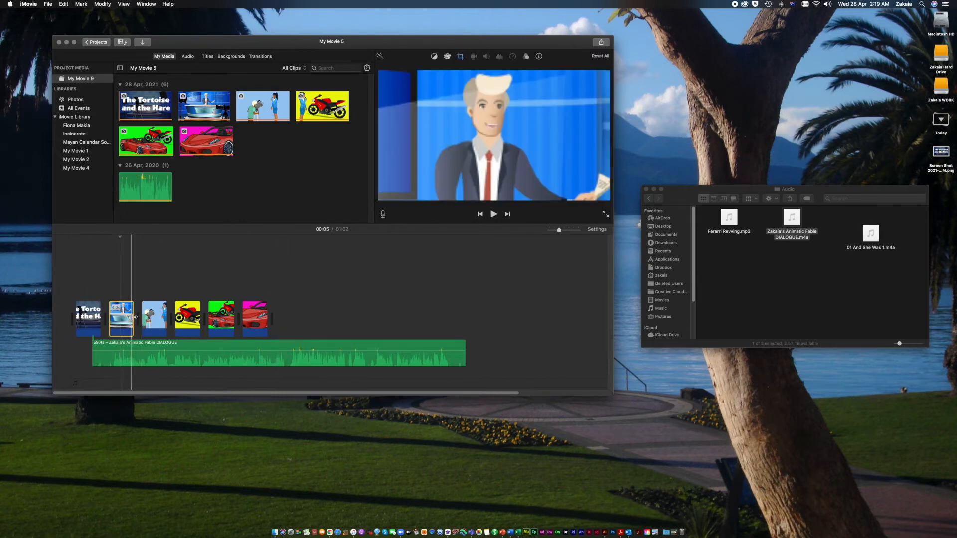
left_click_drag(134, 317, 224, 328)
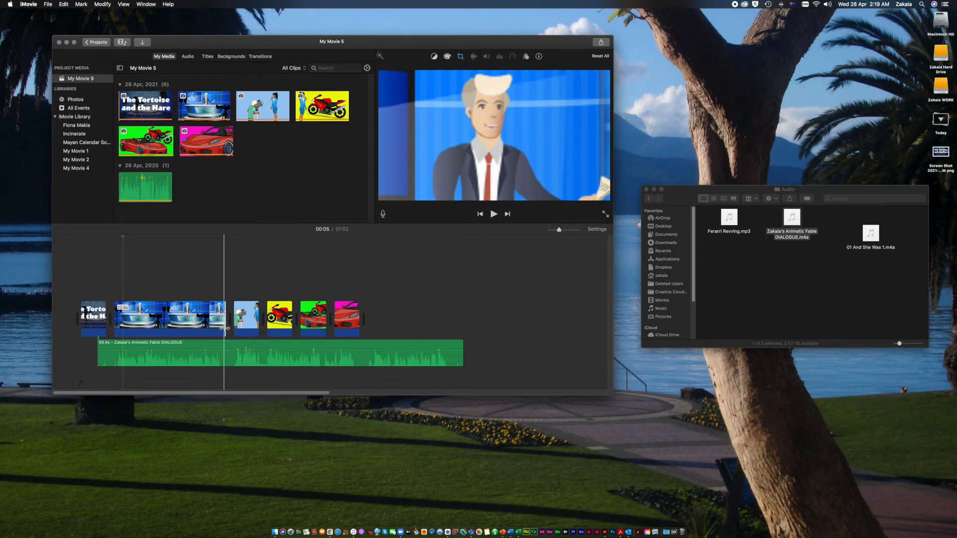
left_click(208, 298)
key("space")
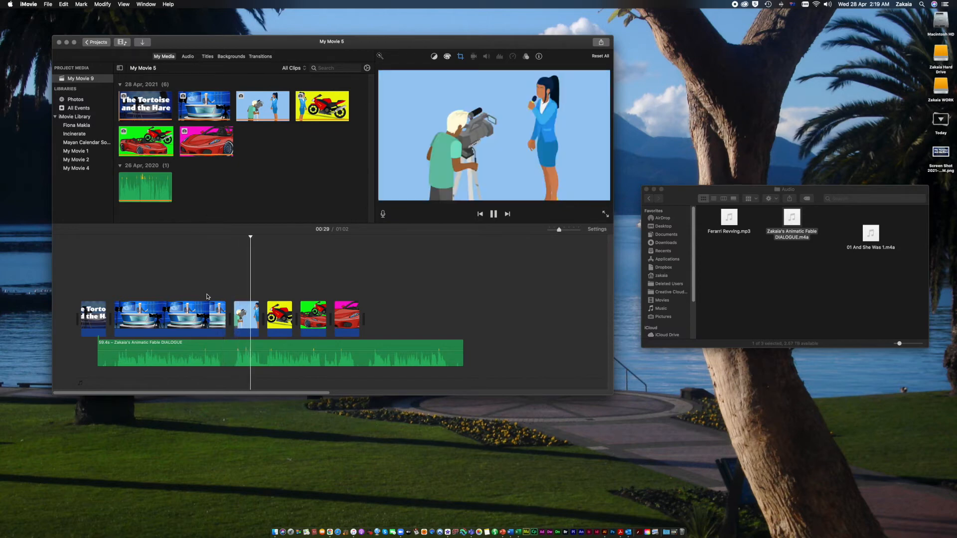
key("space")
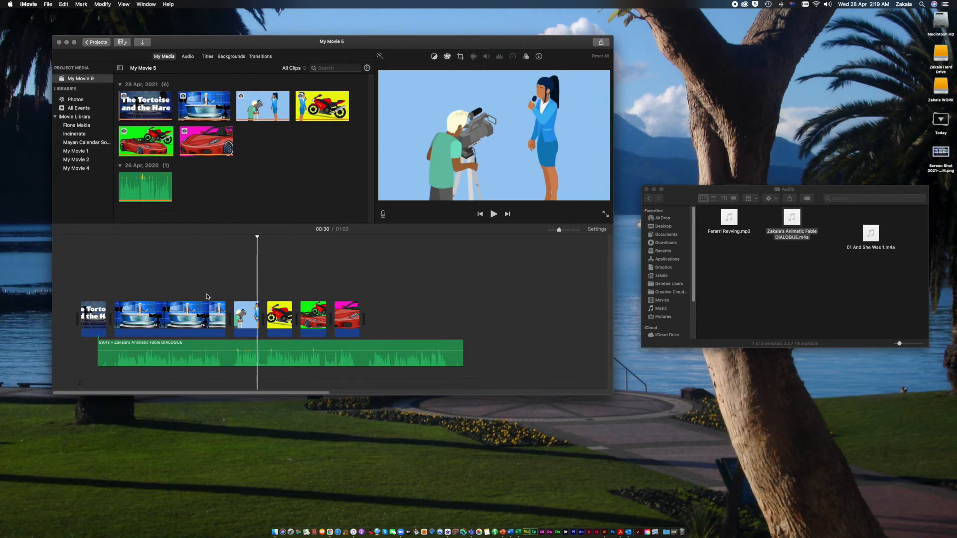
- Lengthen the cameraman-and-reporter clip to roughly 16 seconds
key("space")
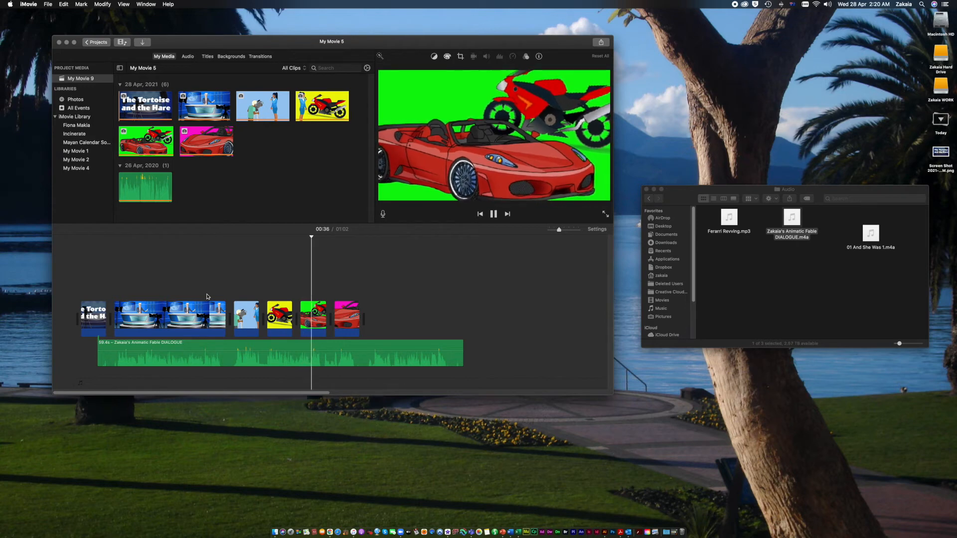
key("space")
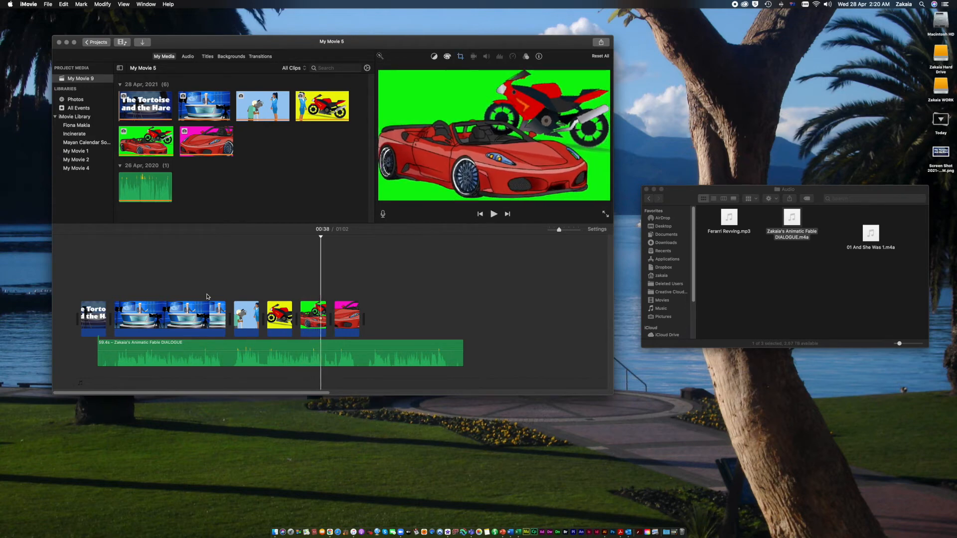
left_click(243, 319)
left_click_drag(259, 320, 321, 324)
- Shorten the cameraman-and-reporter clip to 11.8 seconds and play back the new cut
left_click(306, 282)
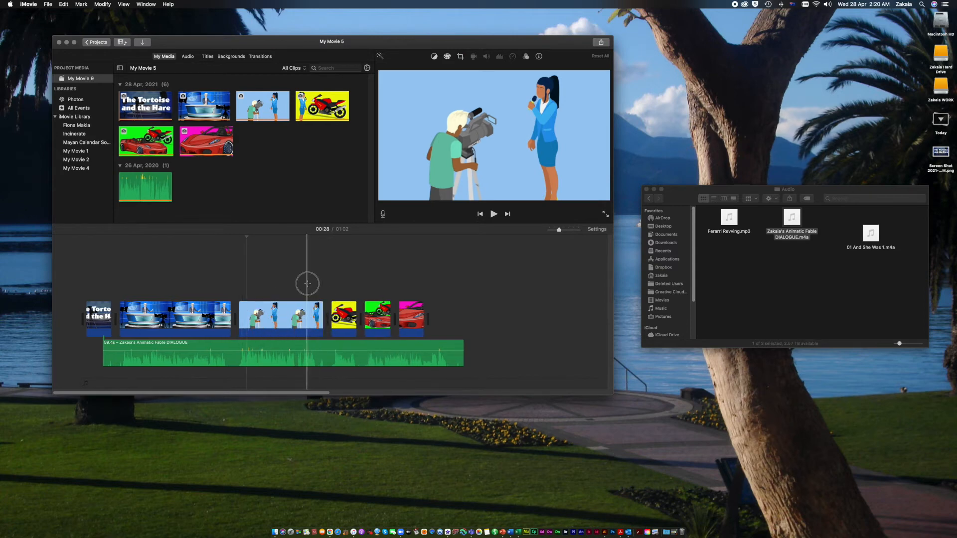
key("space")
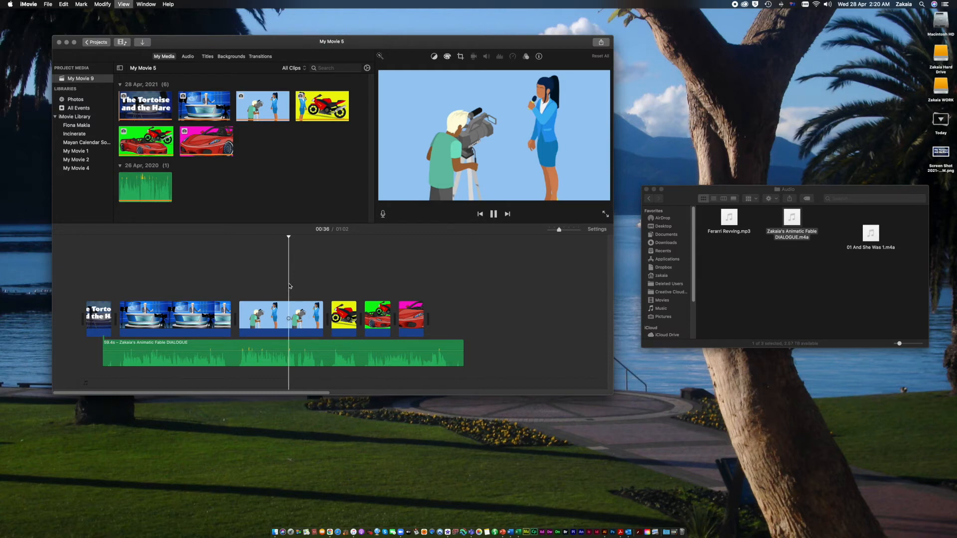
key("space")
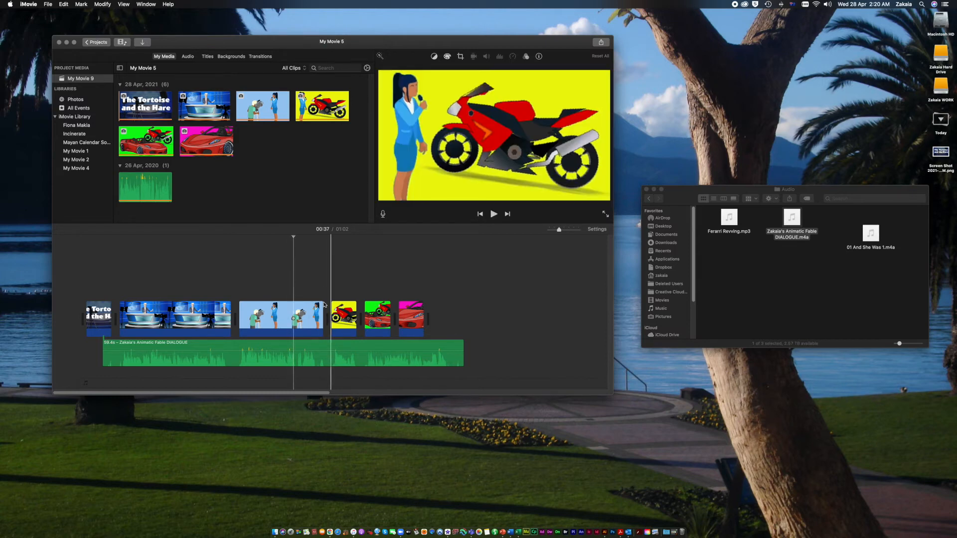
left_click_drag(322, 315, 295, 315)
key("space")
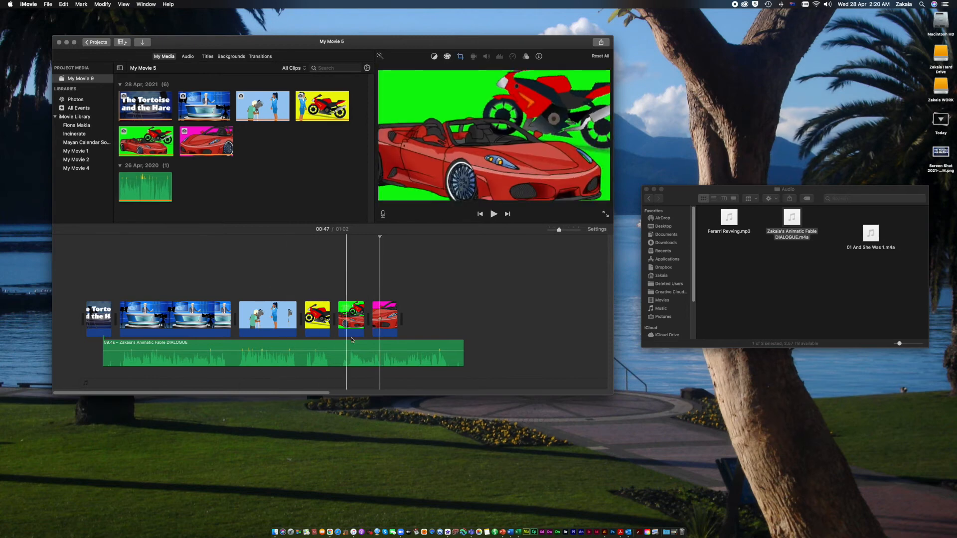
- Lengthen the green car-and-motorbike clip in two drags, previewing in between
left_click(353, 319)
left_click_drag(366, 318, 401, 318)
key("space")
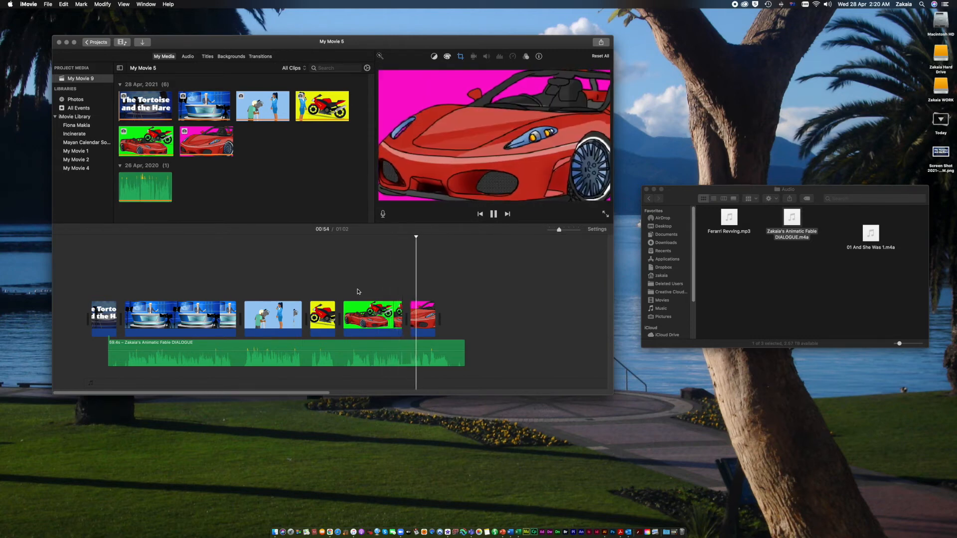
key("space")
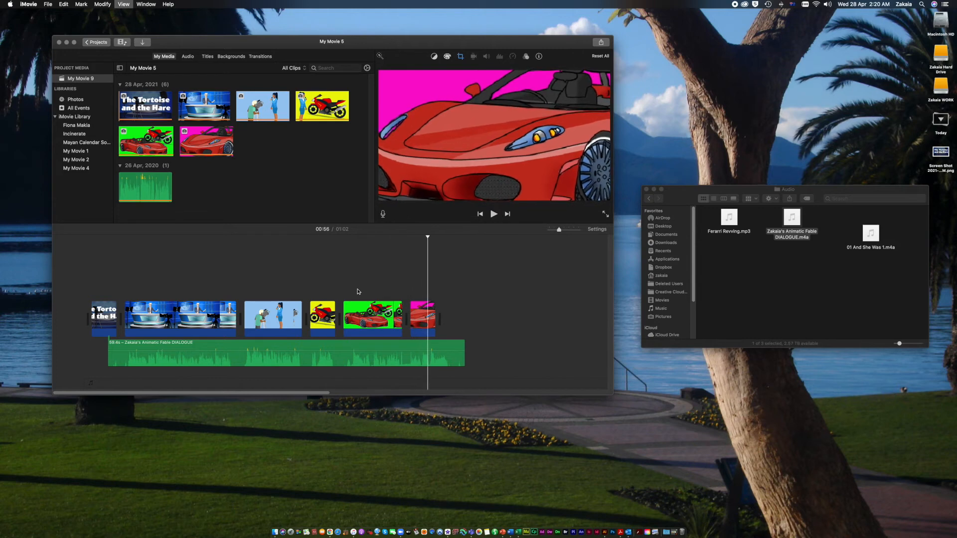
left_click(397, 317)
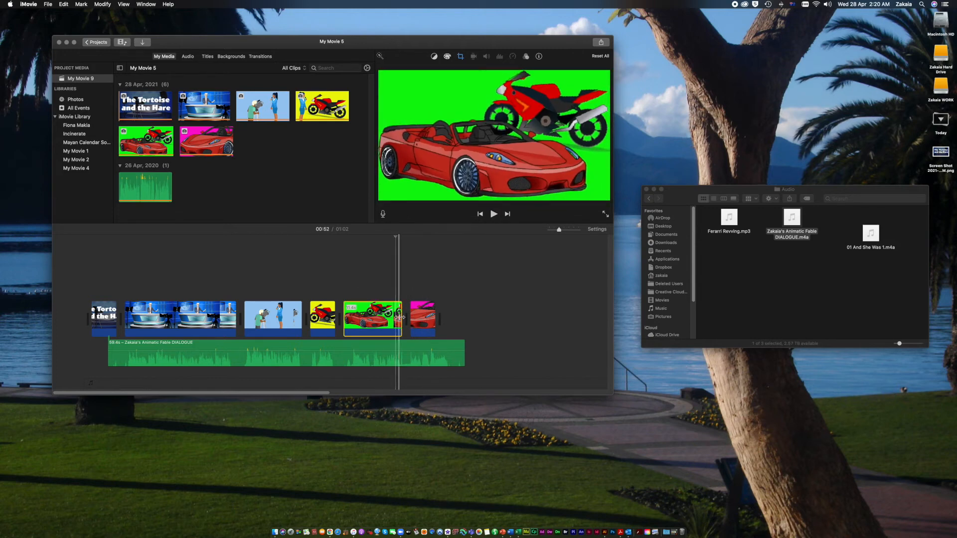
left_click_drag(402, 318, 420, 318)
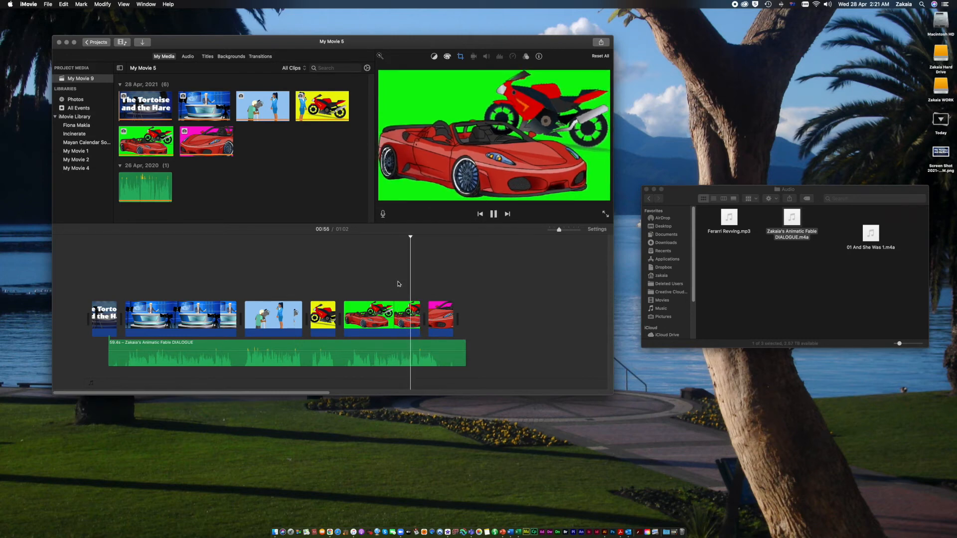
key("space")
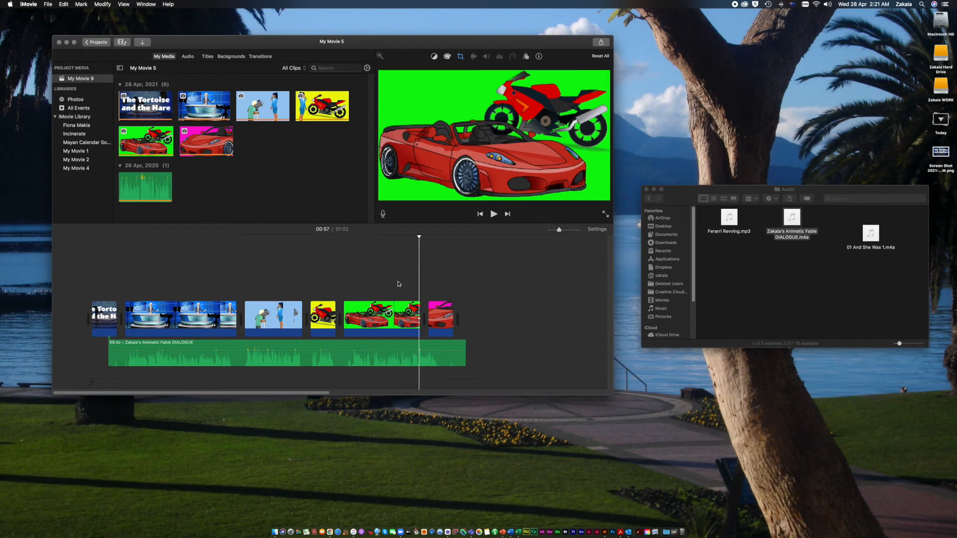
- Trim the green car clip's end back slightly twice, previewing from 00:52 and from the start
left_click_drag(417, 319, 415, 318)
left_click(396, 293)
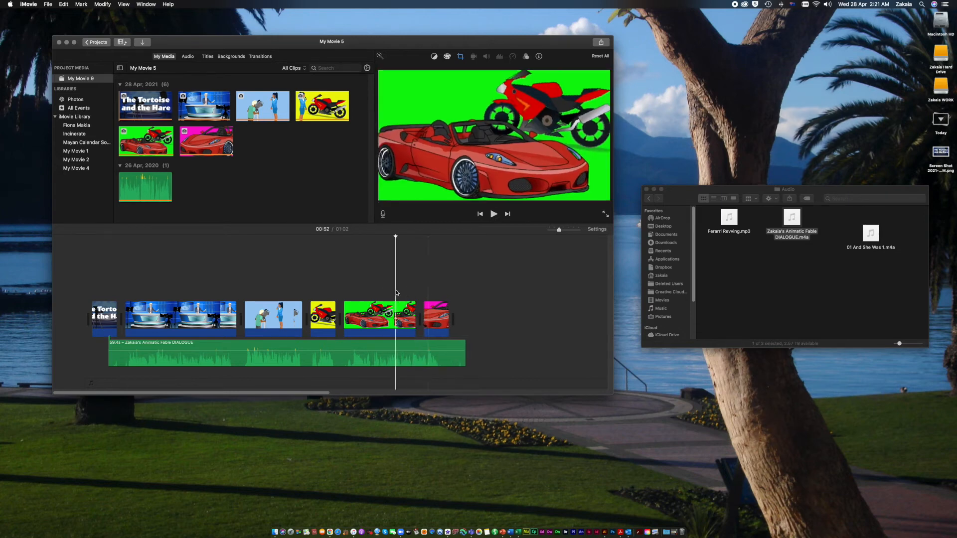
key("space")
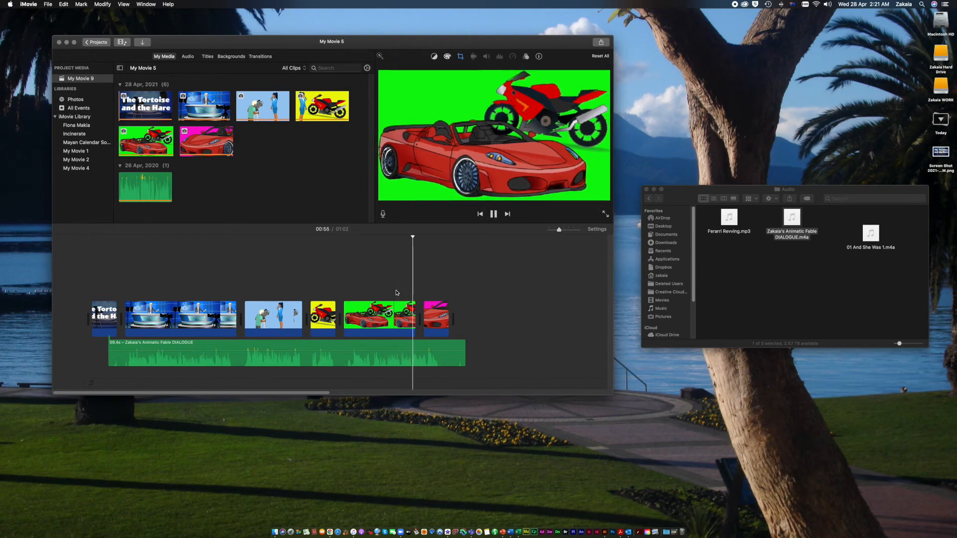
key("space")
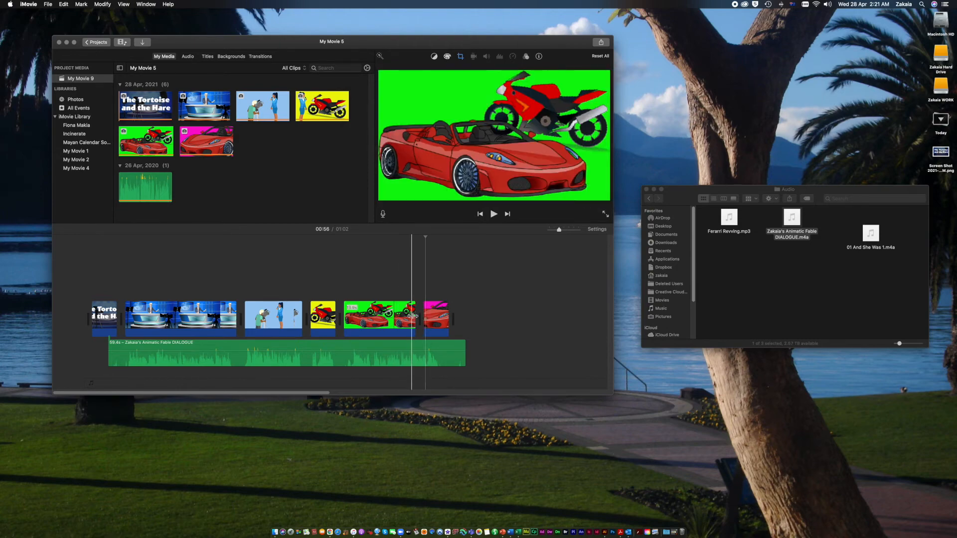
left_click_drag(413, 317, 409, 316)
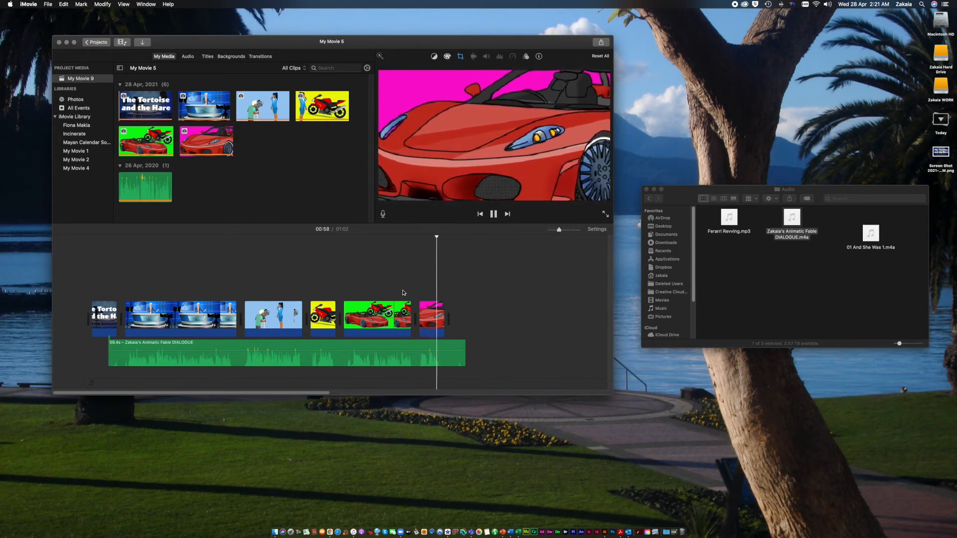
key("space")
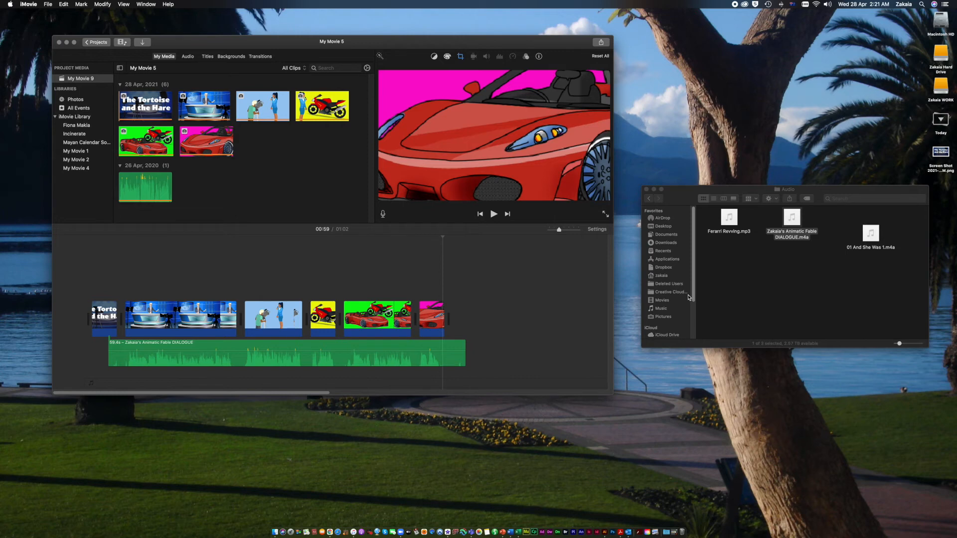
key("space")
key("space")
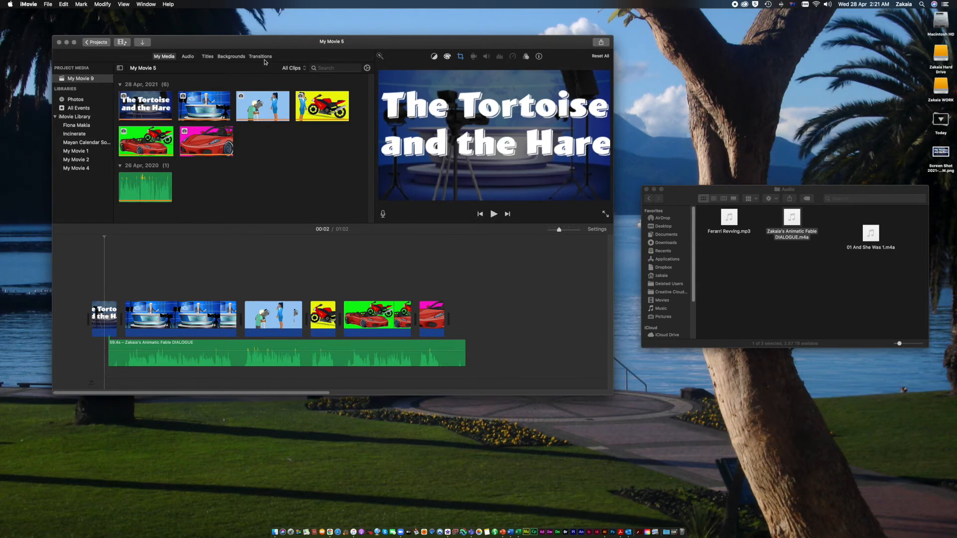
- Add a Black background clip at the timeline start and a Cross Dissolve into the title clip, then preview
left_click(232, 57)
left_click_drag(289, 202, 59, 316)
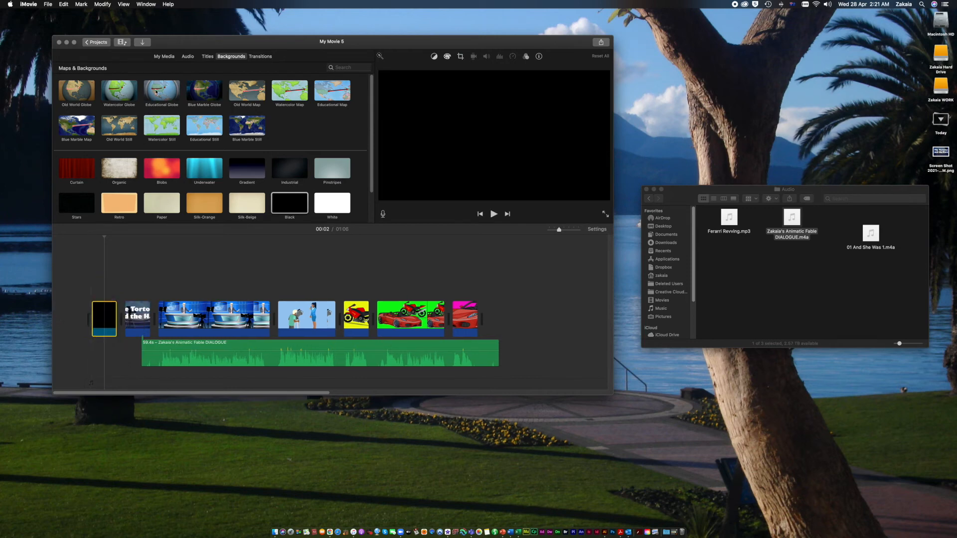
left_click(257, 56)
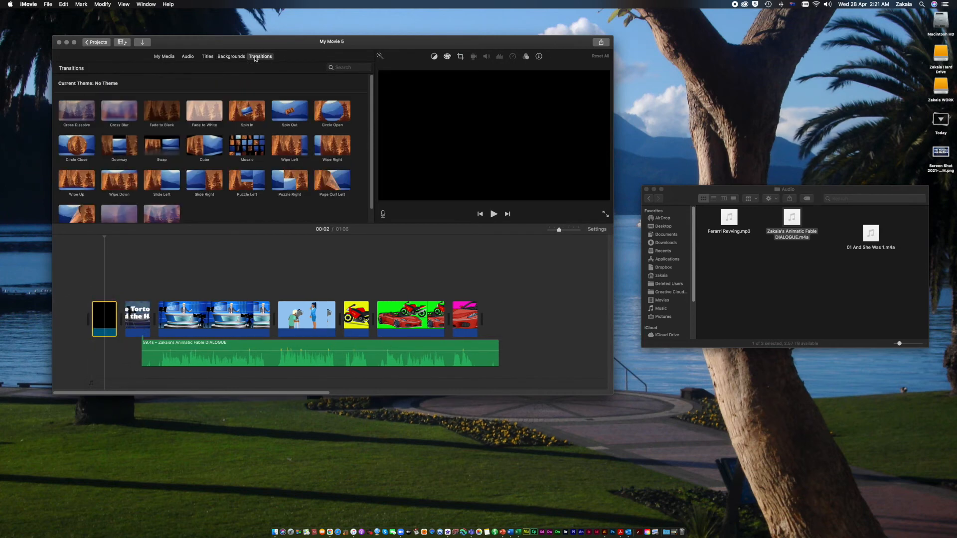
left_click_drag(77, 109, 120, 319)
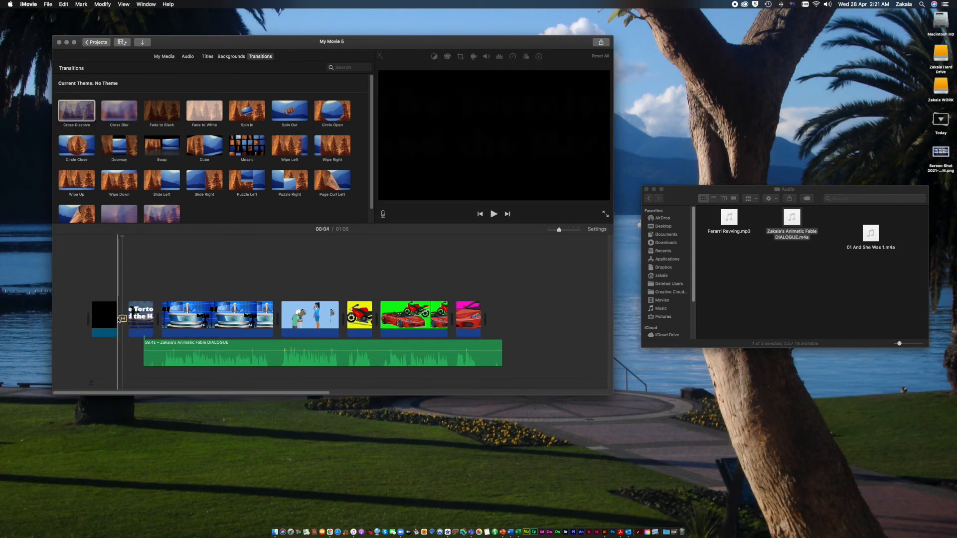
key("space")
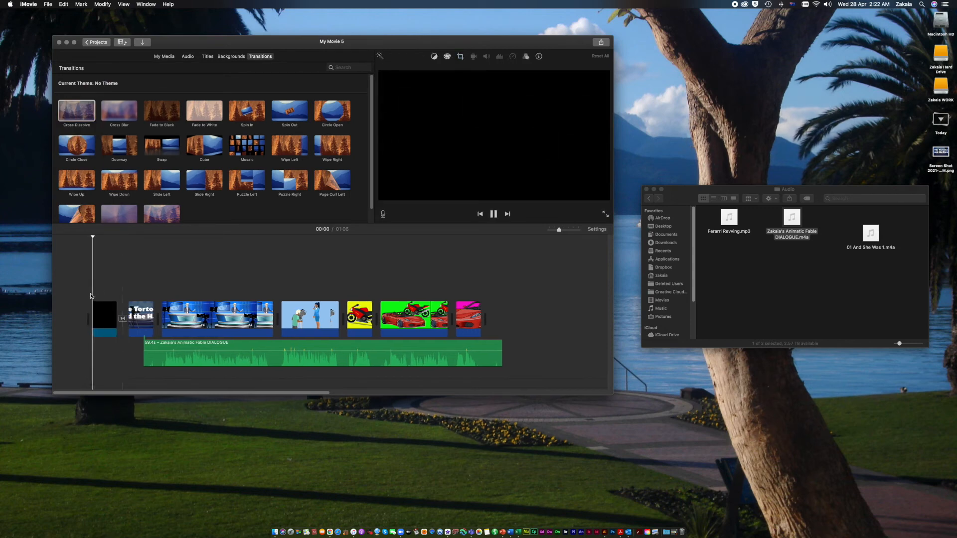
key("space")
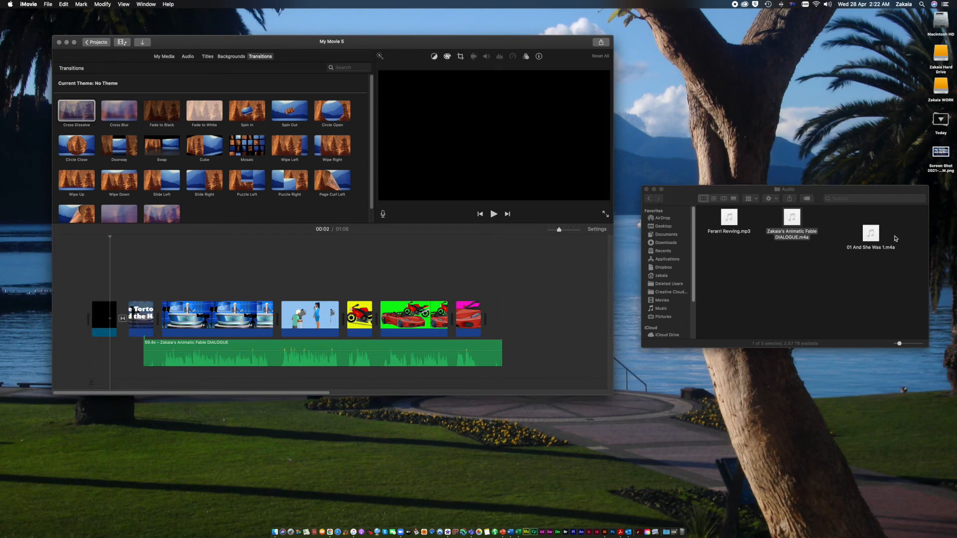
- Add the 01 And She Was 1.m4a music to the timeline and return the playhead to the start
left_click_drag(873, 232, 95, 386)
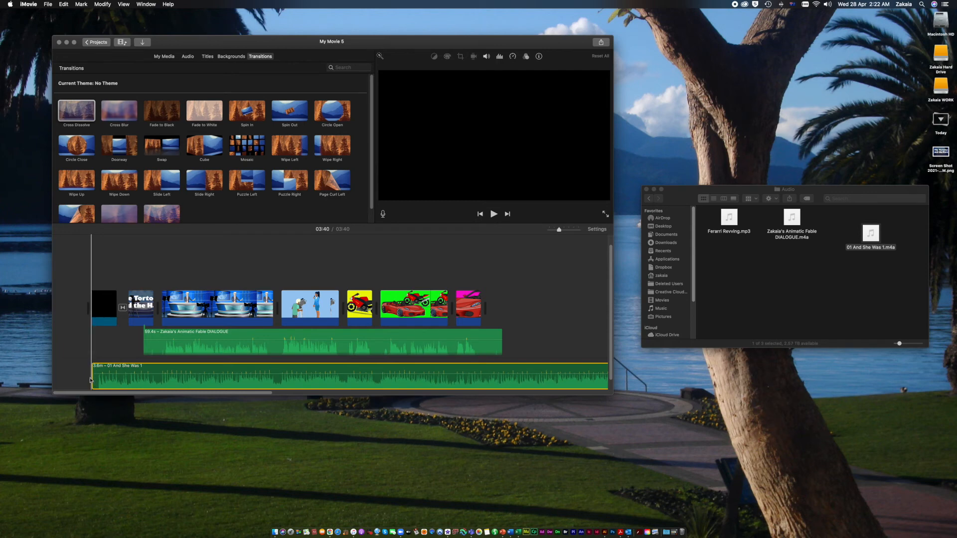
key("space")
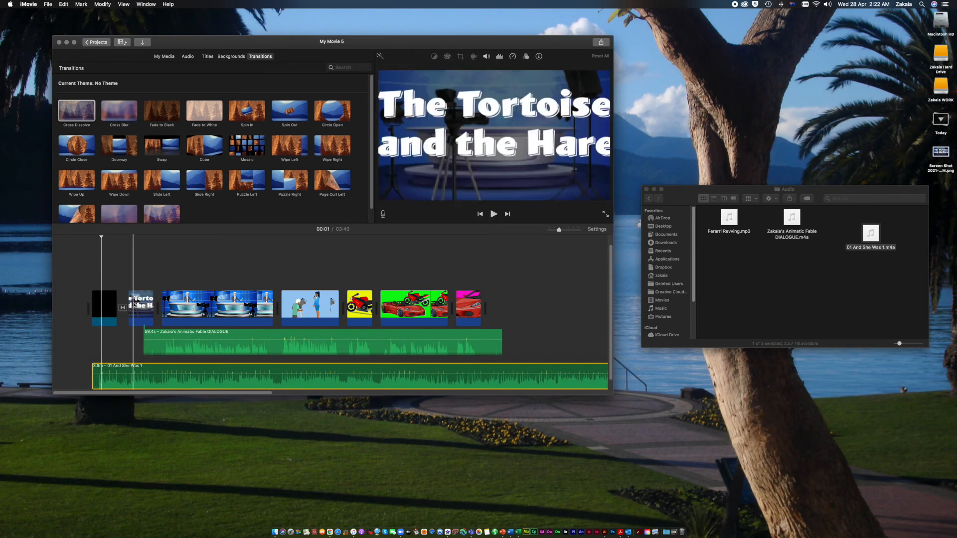
left_click(100, 238)
left_click_drag(101, 238, 97, 239)
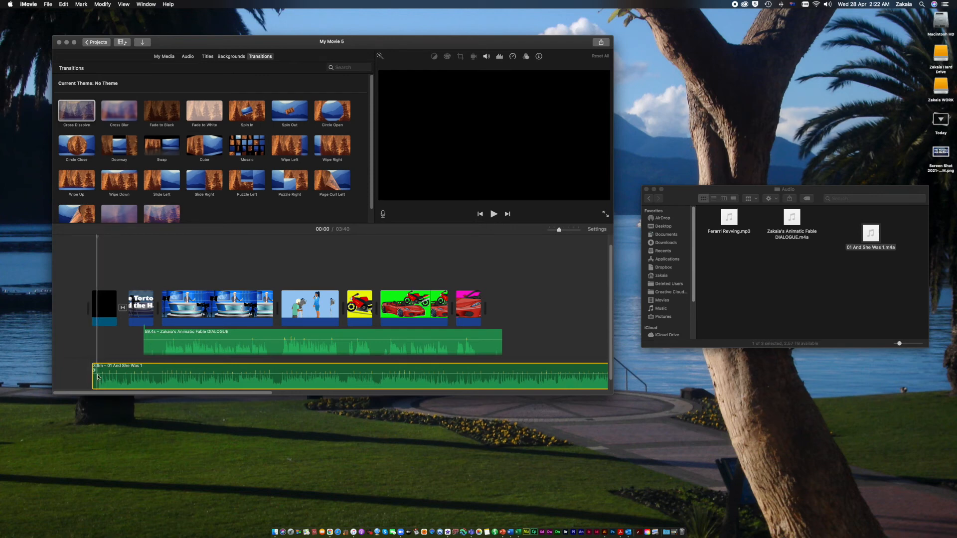
- Split the music and black clips with Cmd+B near the start and delete the 0.8 s music piece
key("super+b")
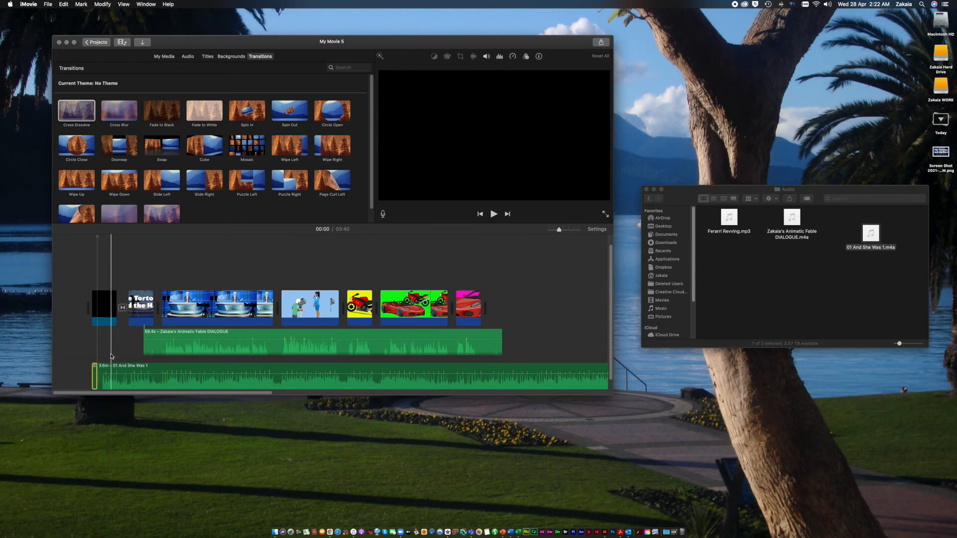
left_click(100, 363)
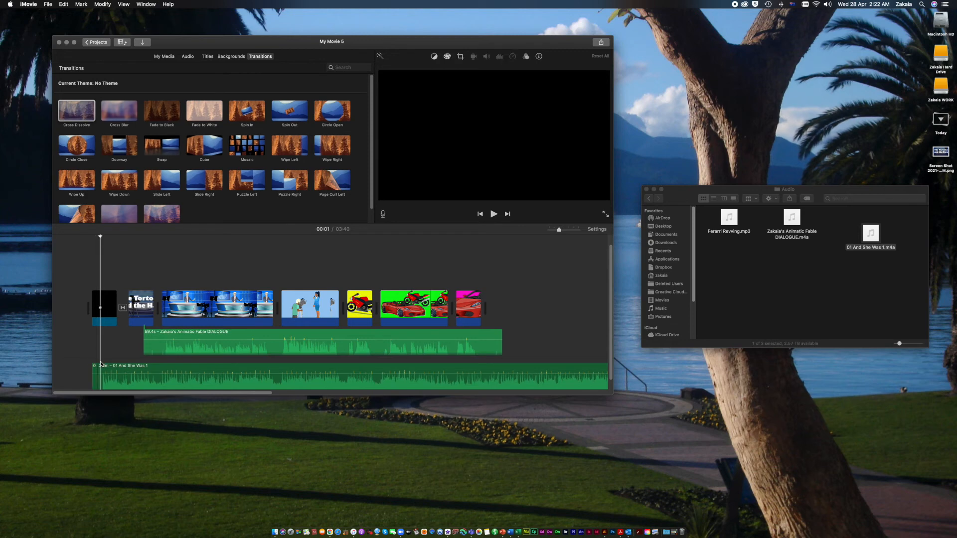
key("super+b")
left_click(96, 378)
key("Delete")
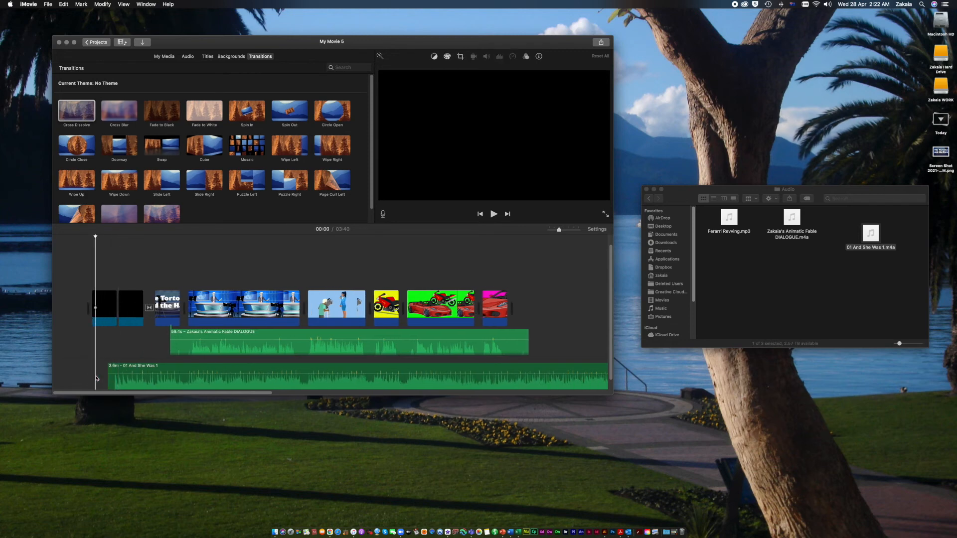
- Trim the music clip's head and slide it to the very start of the timeline, then preview
left_click_drag(125, 370, 90, 368)
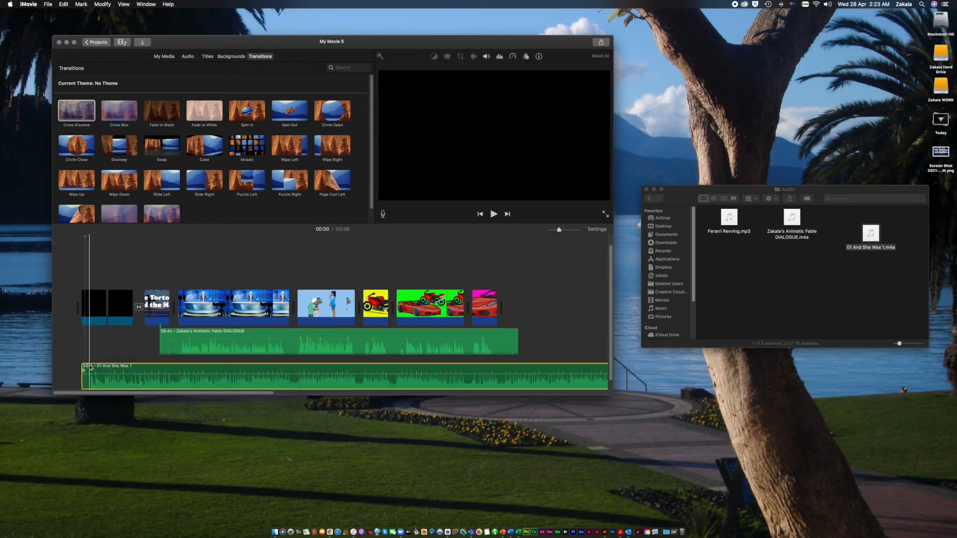
left_click(91, 367)
left_click(89, 368)
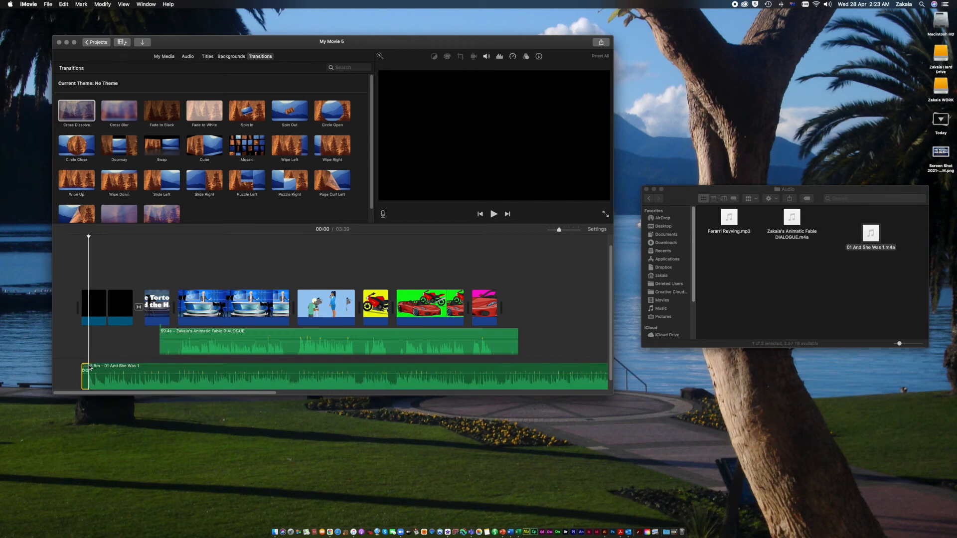
key("Delete")
left_click_drag(108, 367, 84, 366)
left_click(70, 368)
key("space")
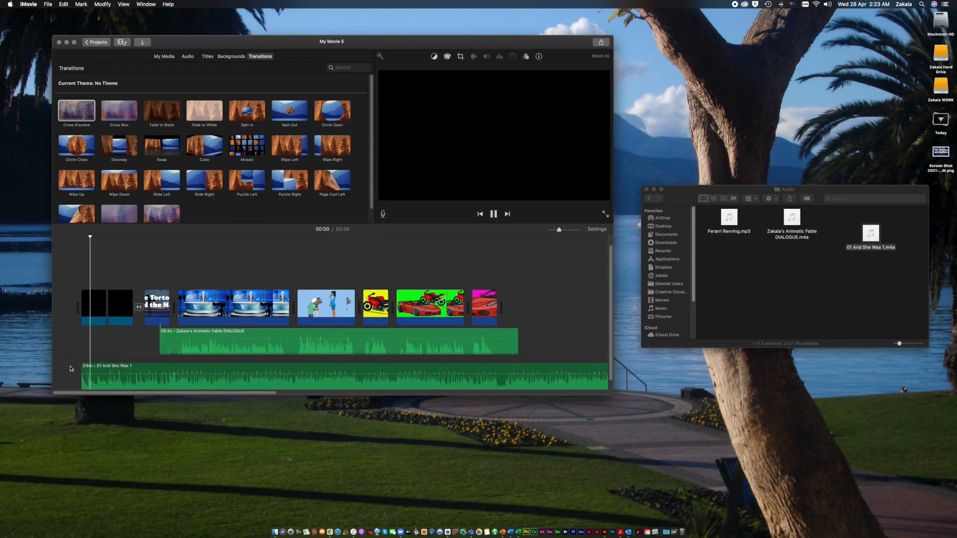
key("space")
- Delete the extra 1.2 s black clip and preview the opening timing
left_click(101, 312)
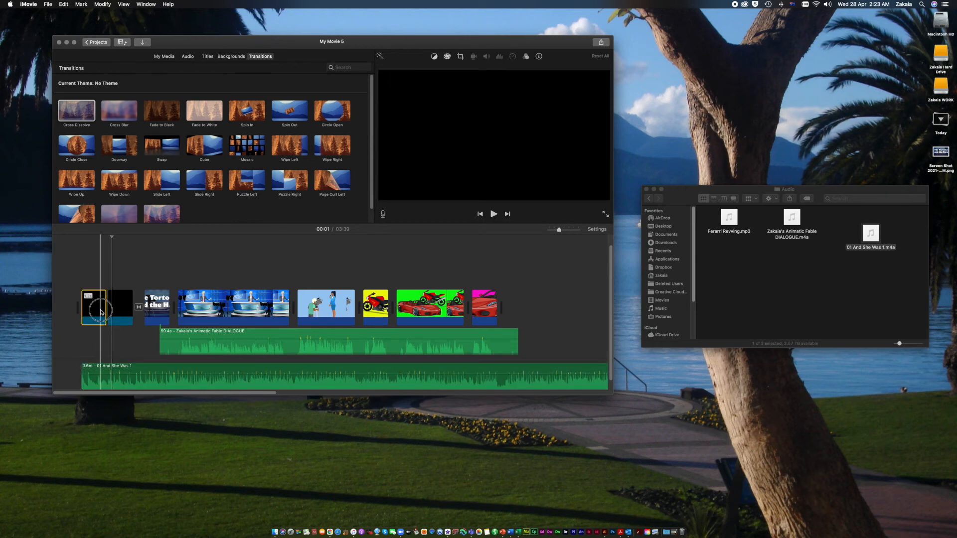
key("Delete")
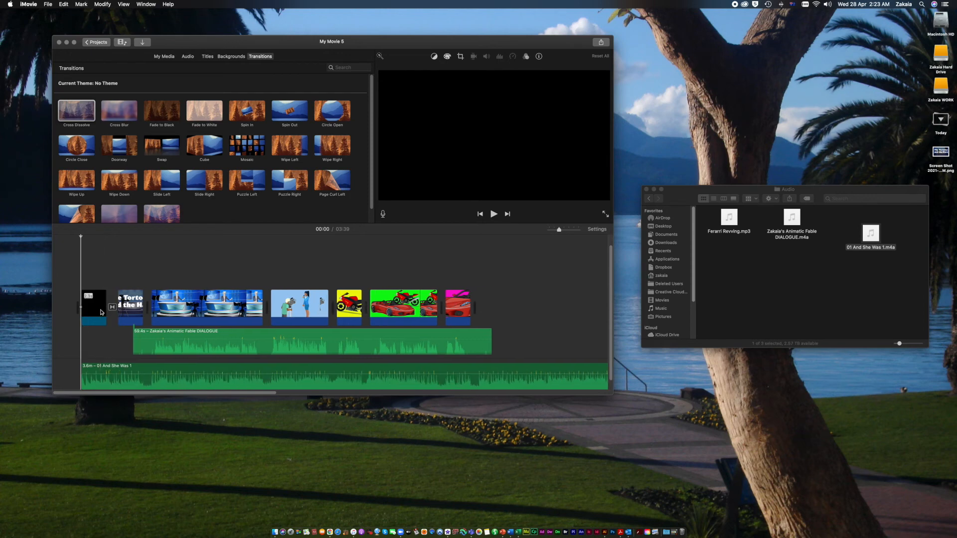
key("space")
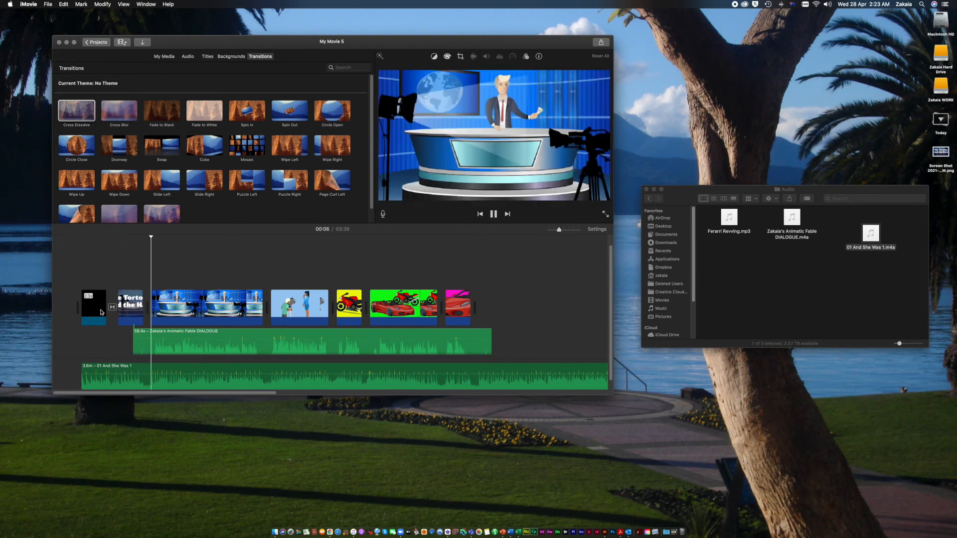
key("space")
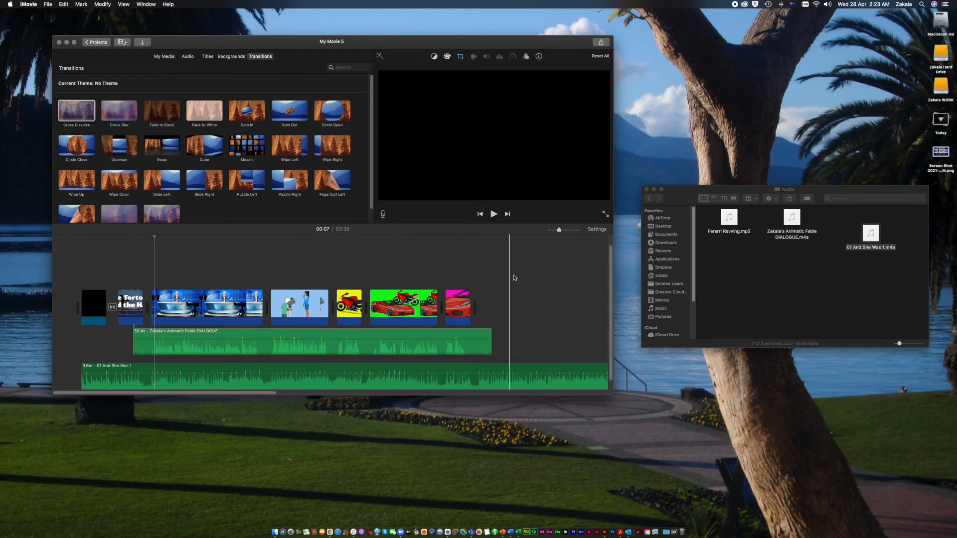
- Zoom the timeline out and trim the 01 And She Was 1 clip's end to 22.2s
left_click_drag(557, 229, 549, 230)
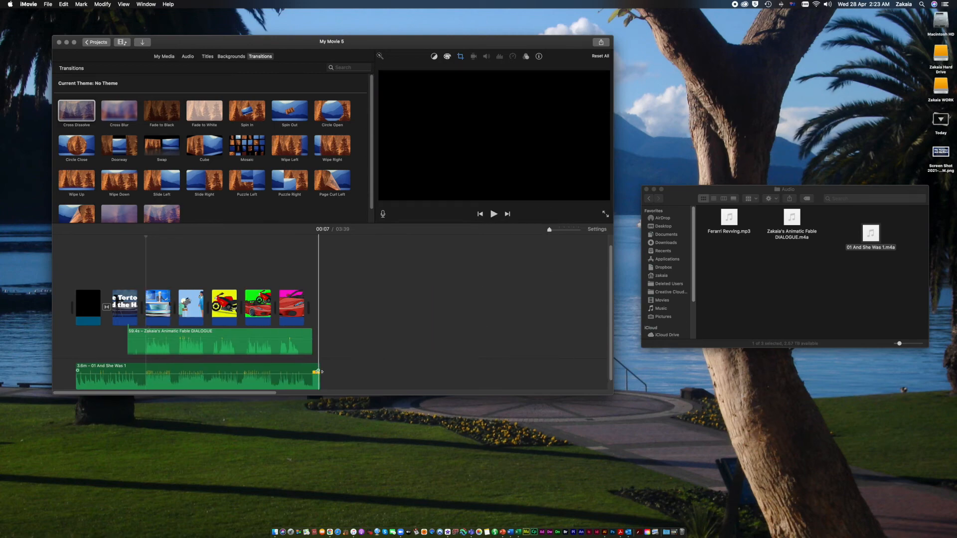
left_click_drag(318, 378, 165, 382)
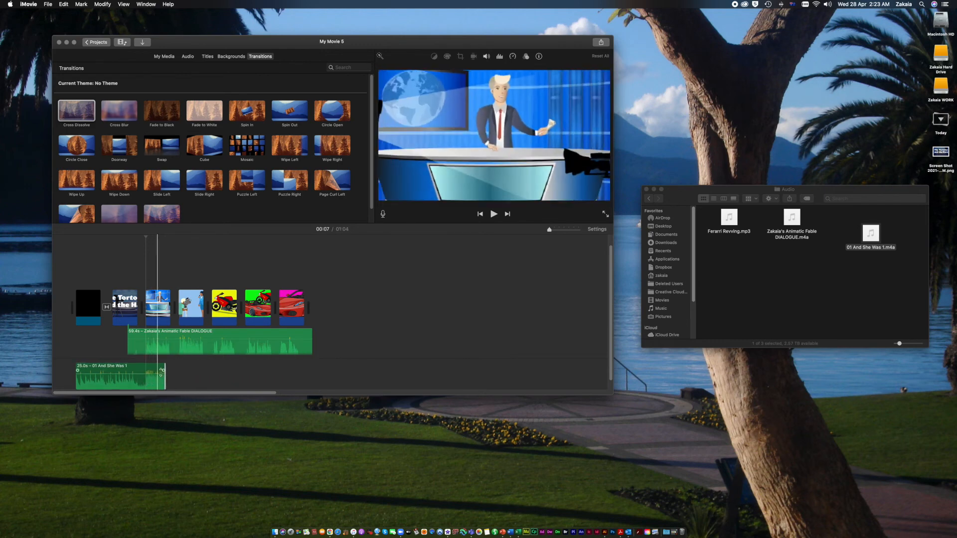
left_click(157, 372)
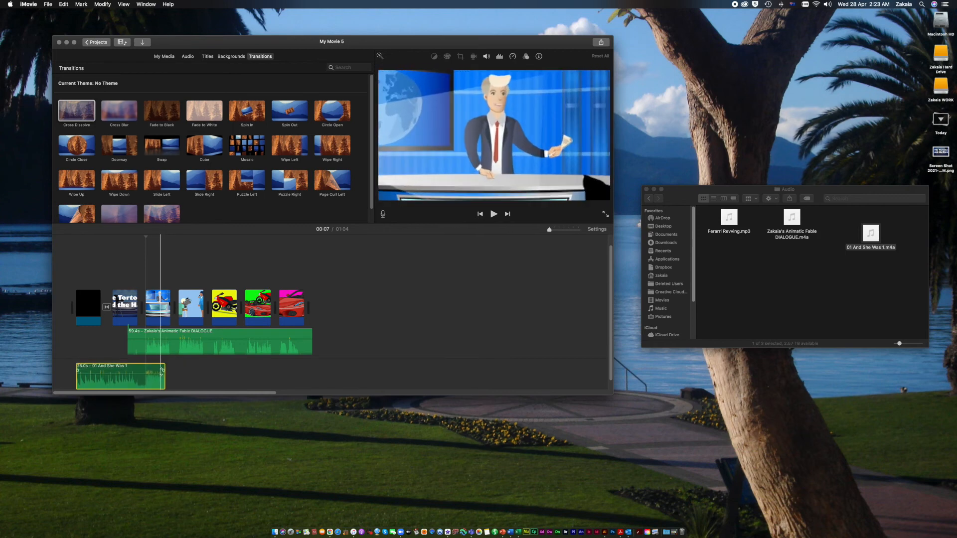
left_click_drag(160, 371, 79, 371)
- Play the opening to check the timing, then trim the music clip to 14.9s
left_click(75, 247)
key("space")
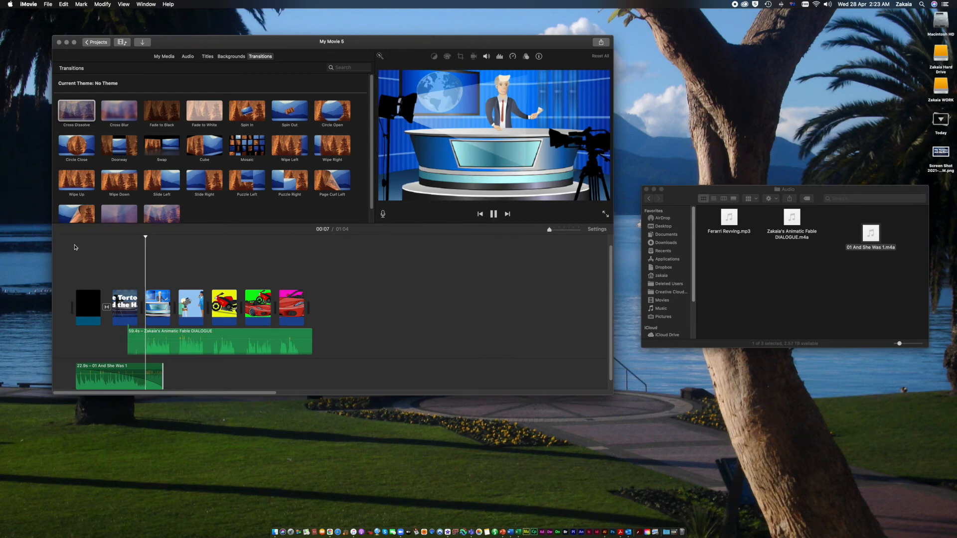
key("space")
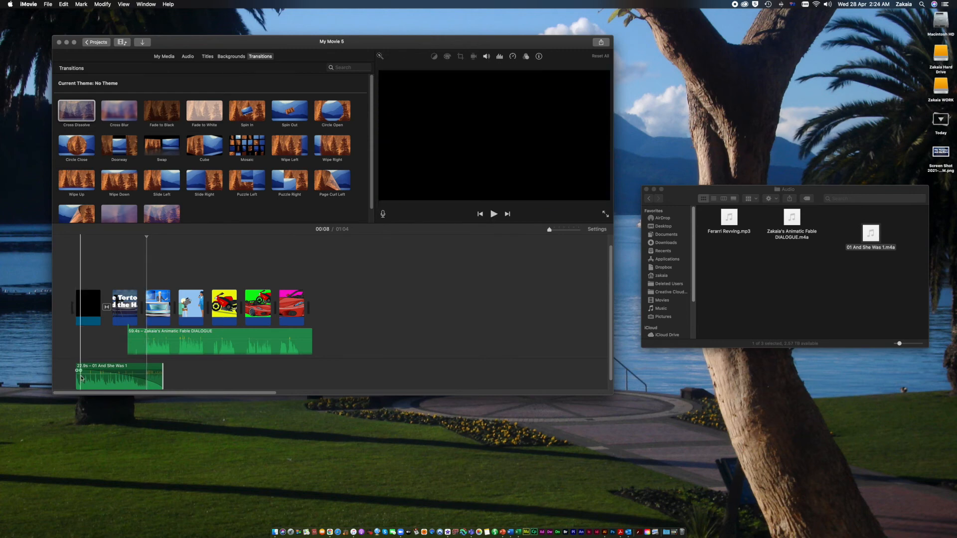
left_click_drag(82, 379, 82, 379)
left_click_drag(162, 375, 154, 374)
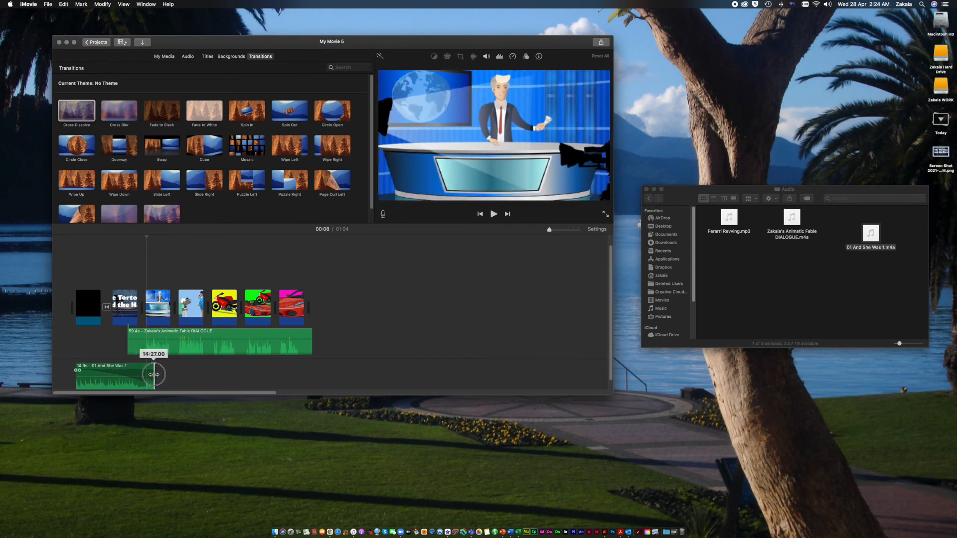
left_click_drag(154, 375, 154, 375)
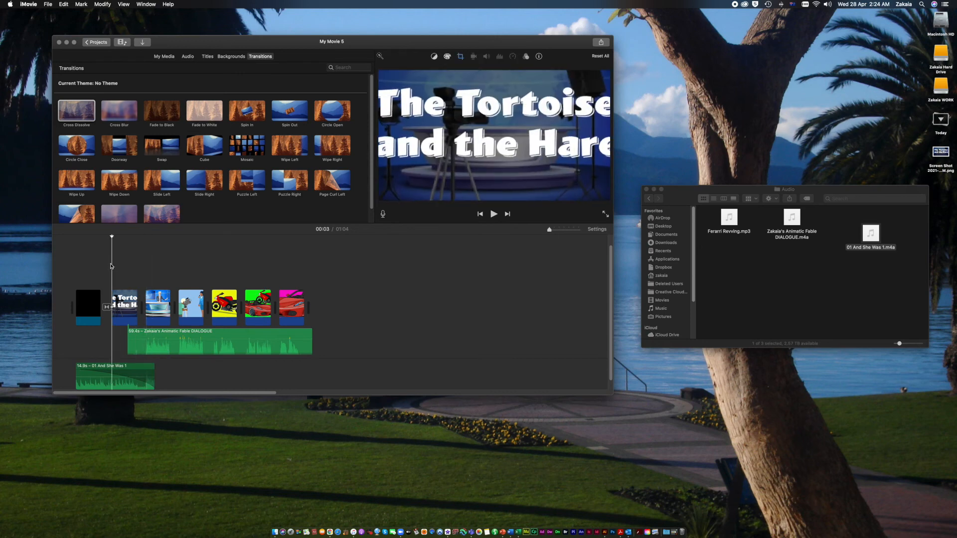
- Shorten the 01 And She Was 1 music clip further toward about 9 seconds, previewing the opening before and after
key("space")
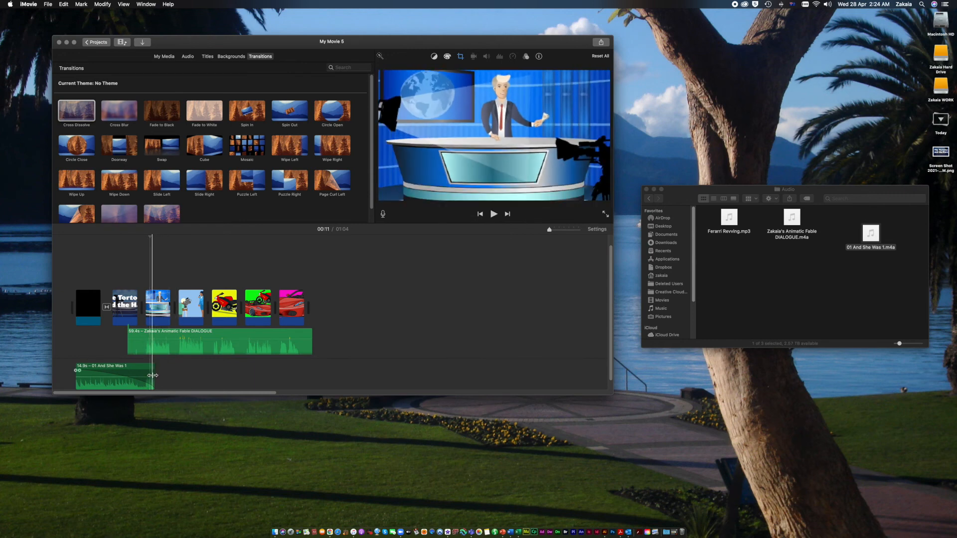
left_click_drag(153, 374, 147, 377)
key("space")
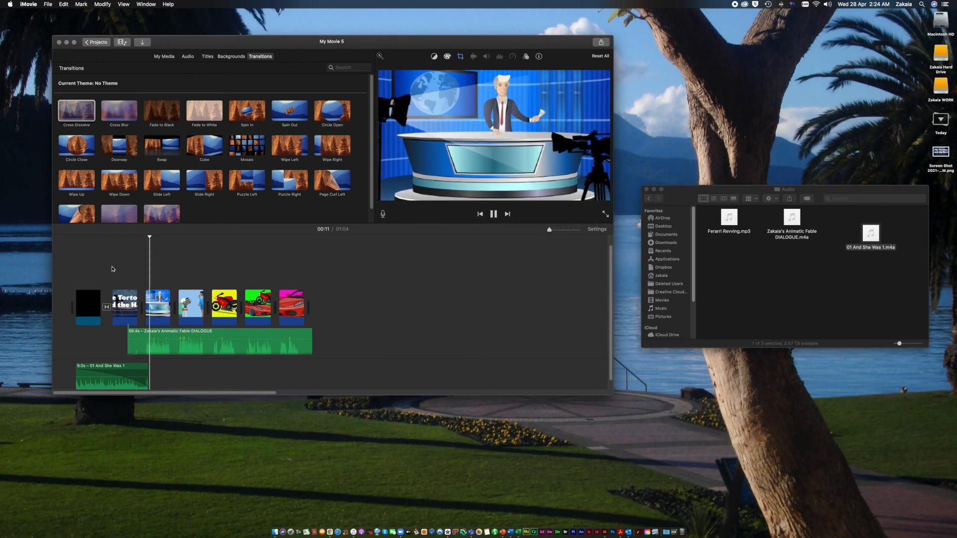
key("space")
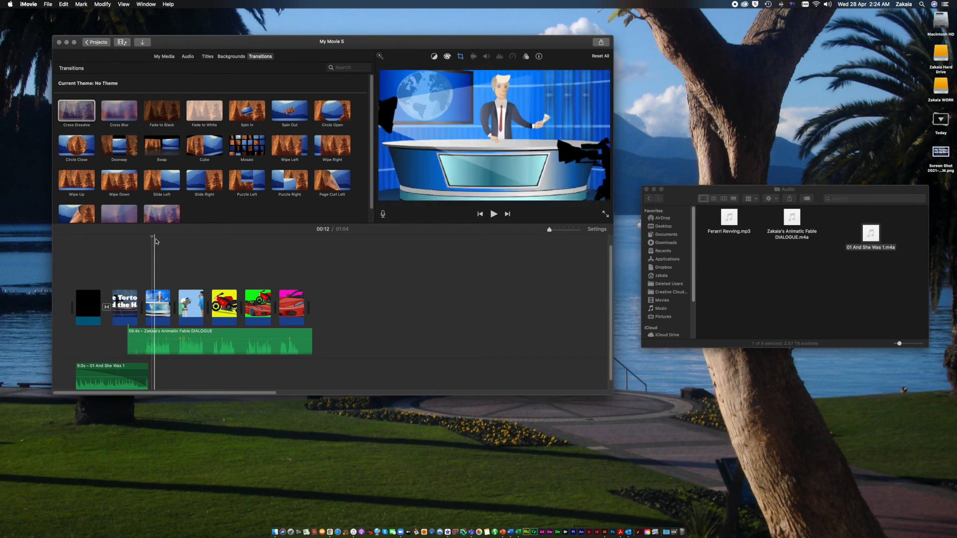
left_click(143, 238)
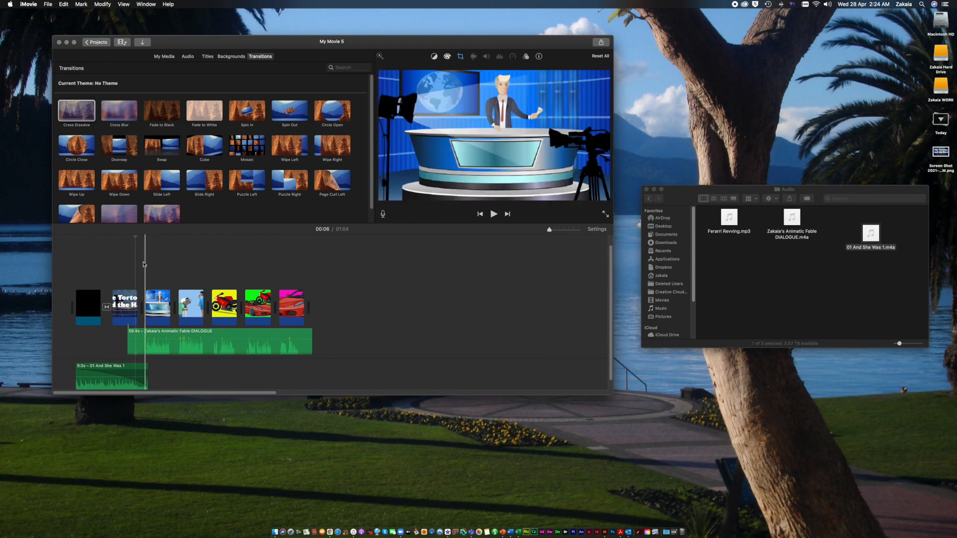
left_click(134, 242)
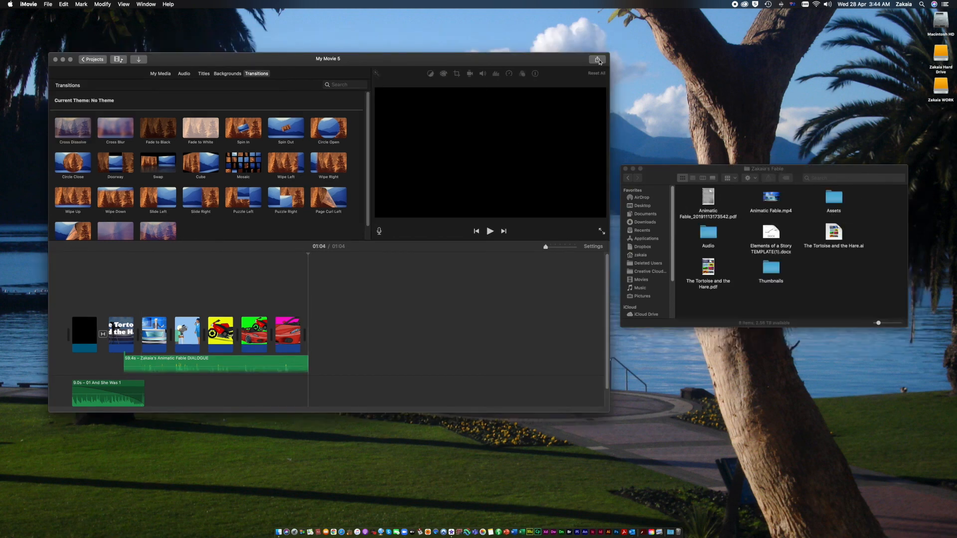
- Start a File export of the movie and retitle it with the author's full name
left_click(598, 60)
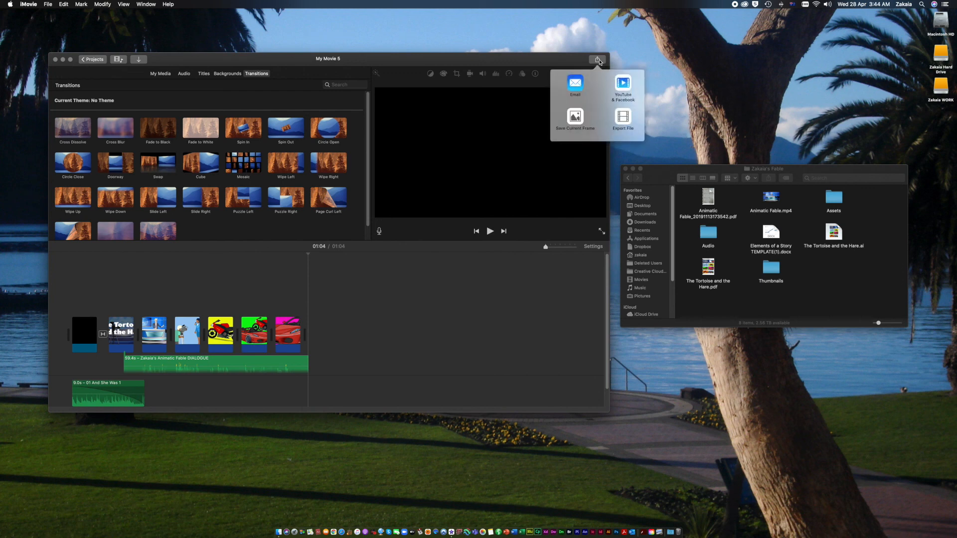
left_click(623, 117)
left_click(516, 120)
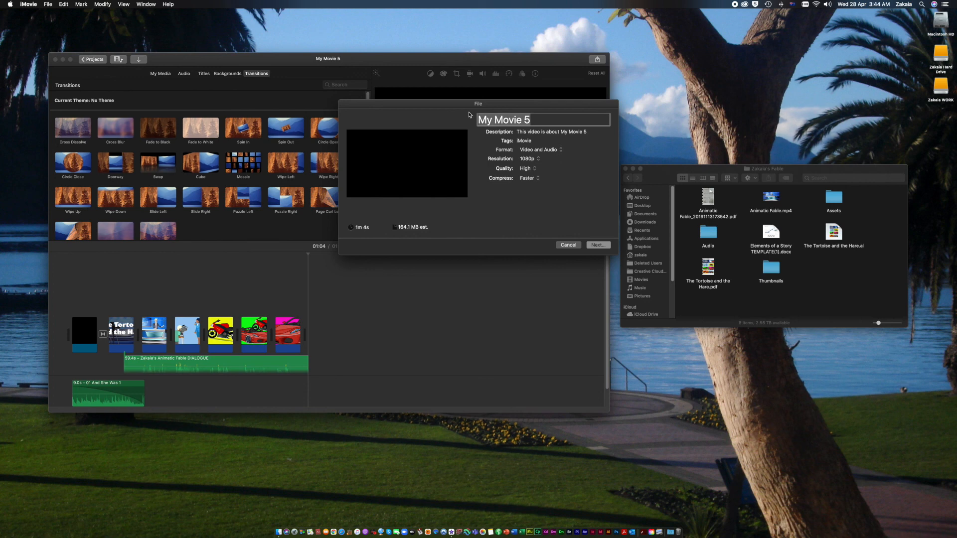
type("Zakaia Ar")
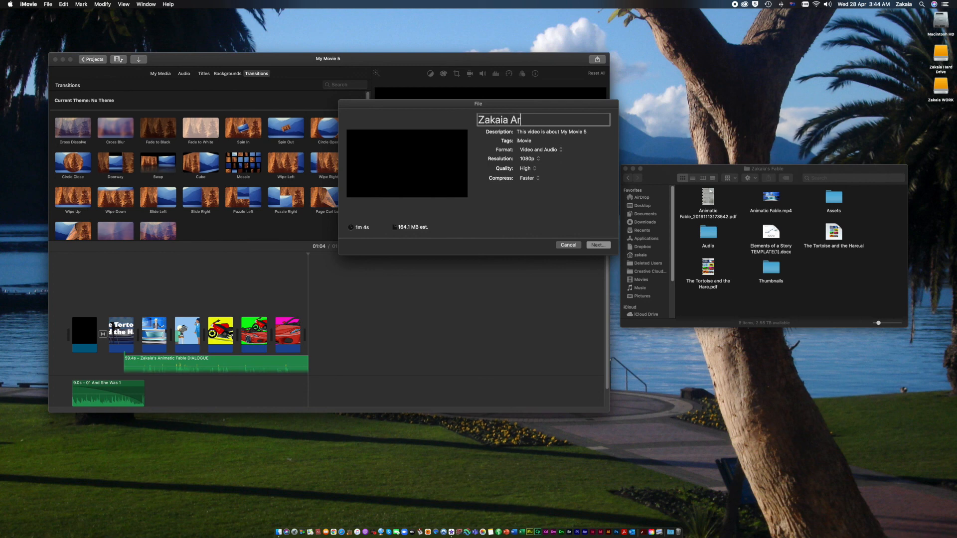
type("oha Cvitanoivc")
key("BackSpace")
key("BackSpace")
key("BackSpace")
type("vich H")
key("BackSpace")
- Save the 1080p high-quality MP4 export to the Desktop
left_click(597, 245)
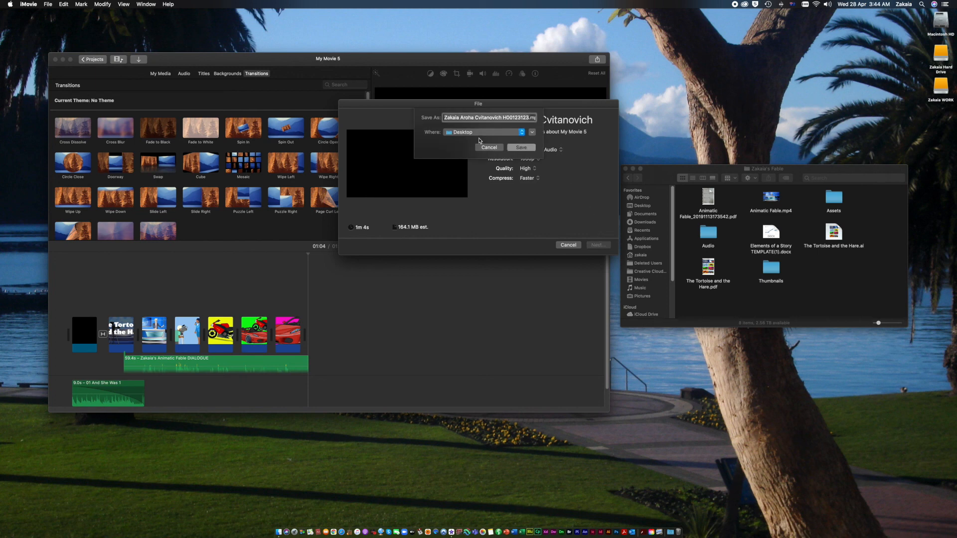
left_click(536, 119)
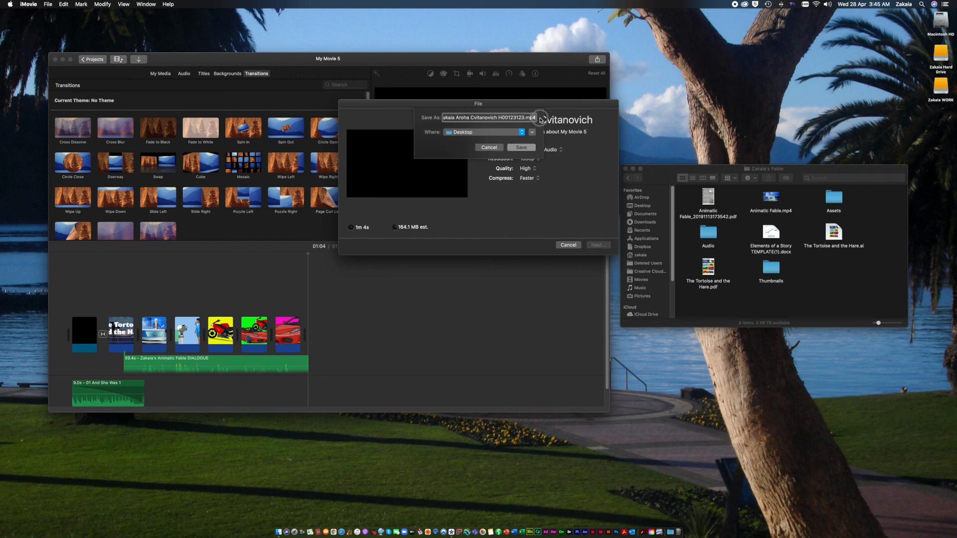
left_click(521, 148)
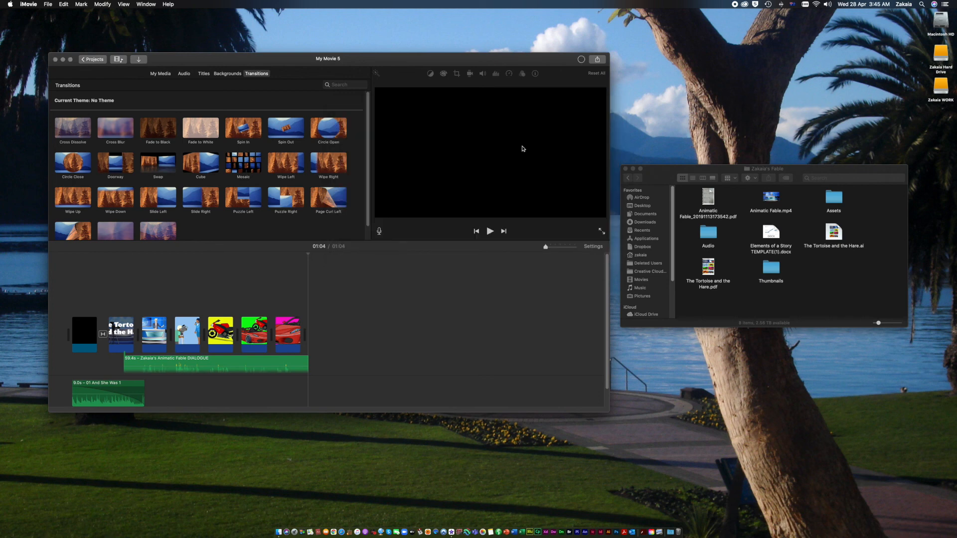